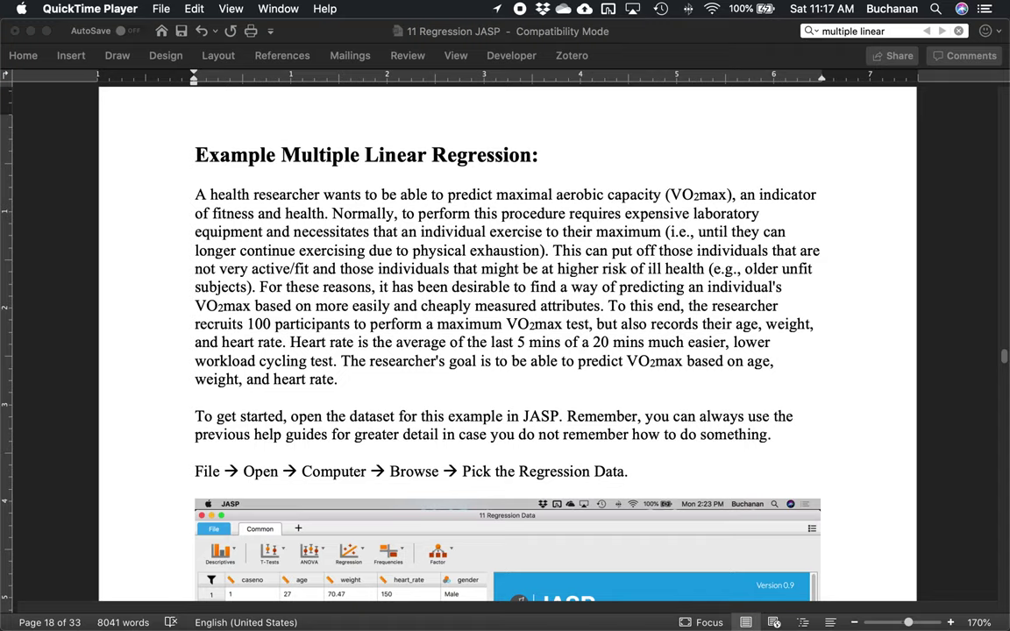
# - Search the computer for "jasp" and launch the JASP application
pyautogui.press('super+space')
pyautogui.write('jasp')
pyautogui.press('Return')
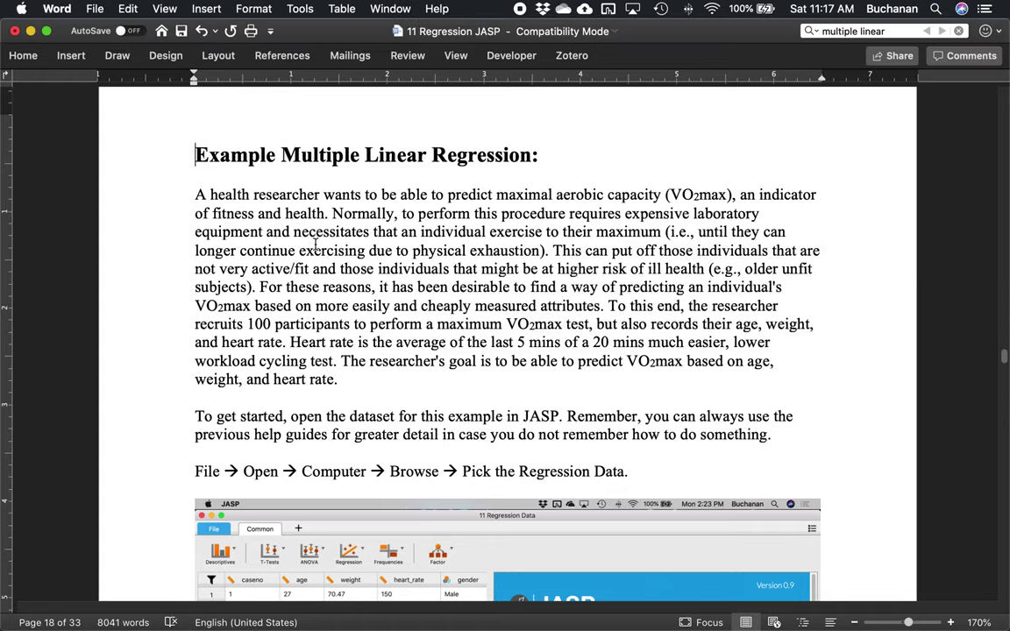
pyautogui.moveTo(395, 625)
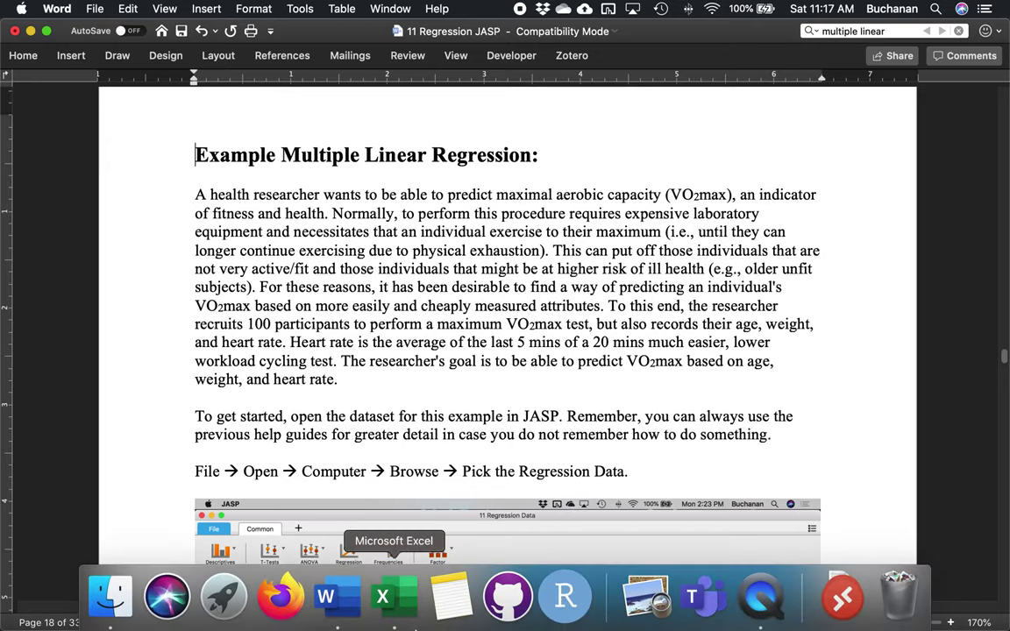
pyautogui.click(936, 9)
pyautogui.write('jasp')
pyautogui.doubleClick(465, 363)
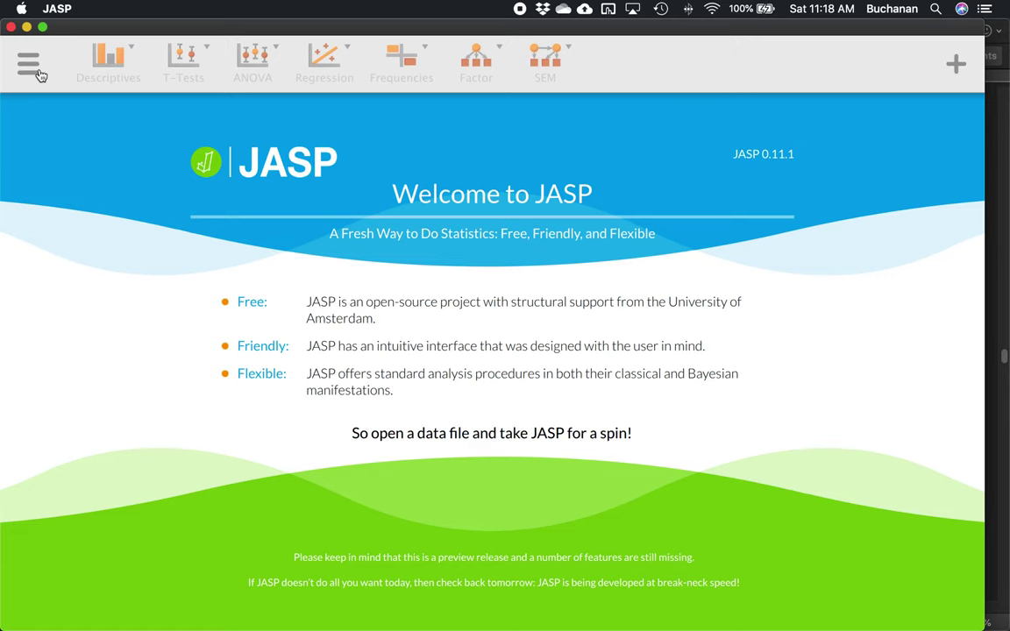
# - Open the data file 11 Regression Data.csv from the Updated Guides folder inside GitHub's PSY-200 folder on the computer
pyautogui.click(29, 63)
pyautogui.click(40, 121)
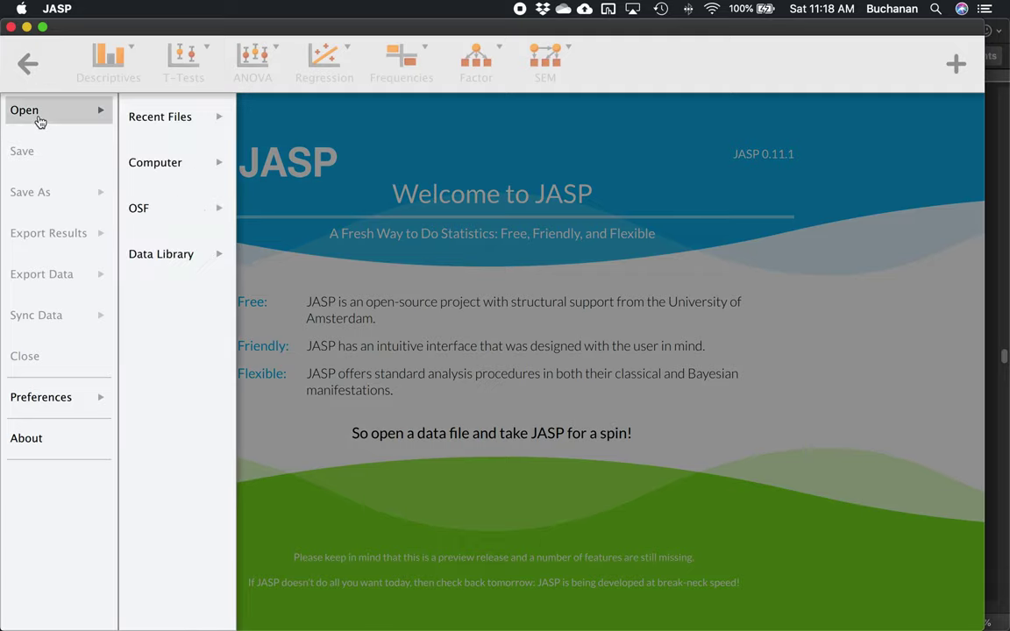
pyautogui.click(144, 166)
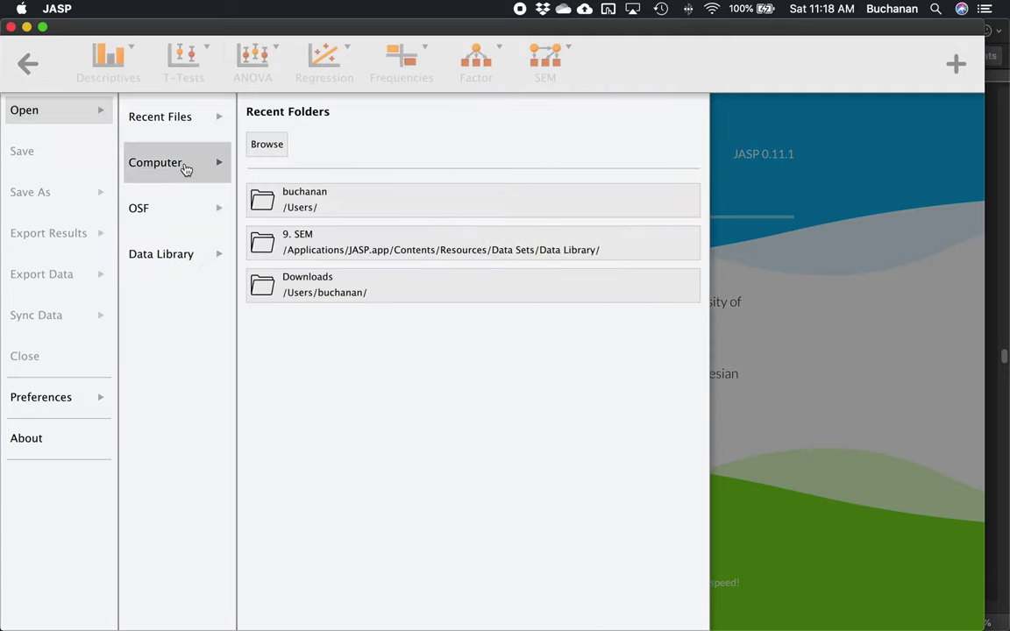
pyautogui.click(267, 146)
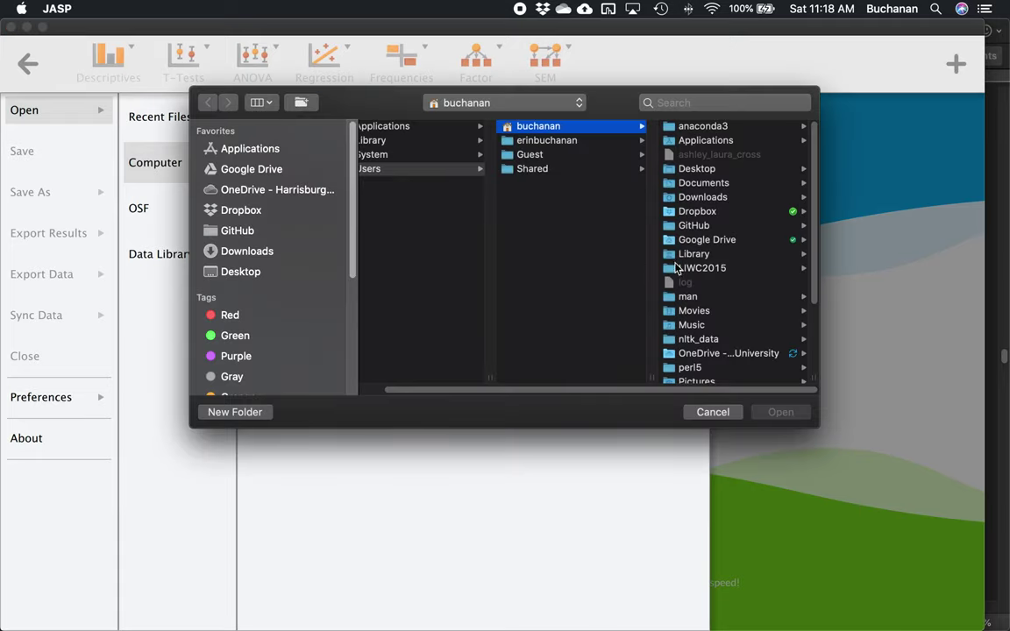
pyautogui.click(250, 232)
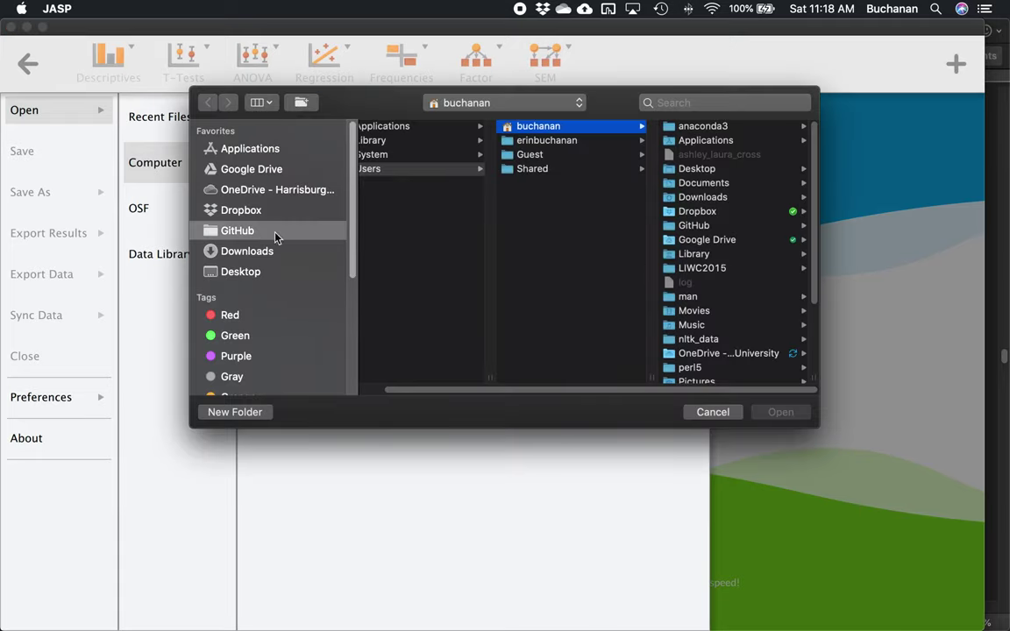
pyautogui.scroll(-10, 473, 332)
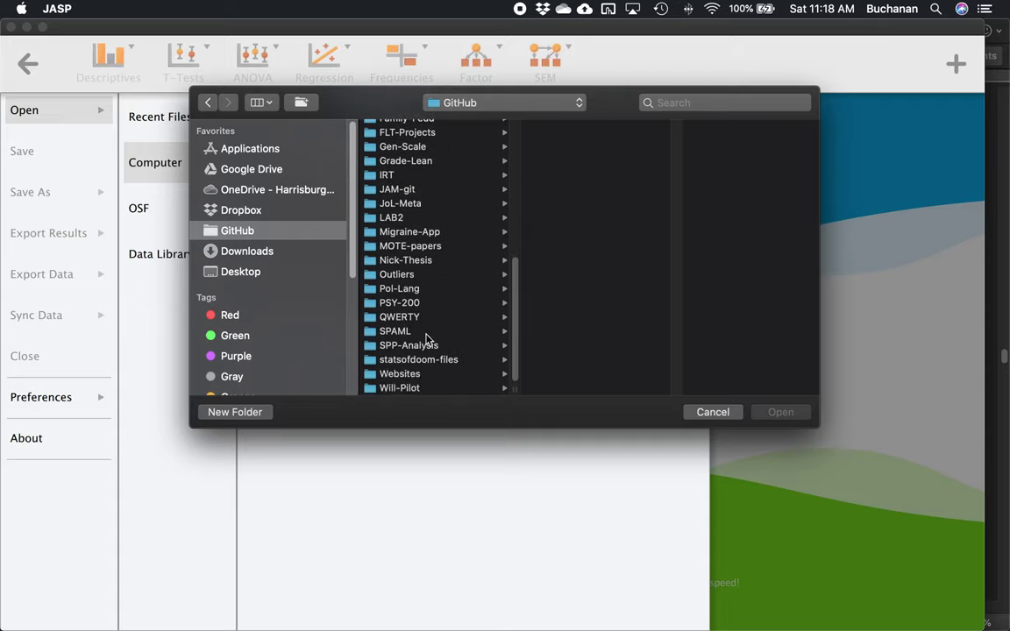
pyautogui.click(419, 302)
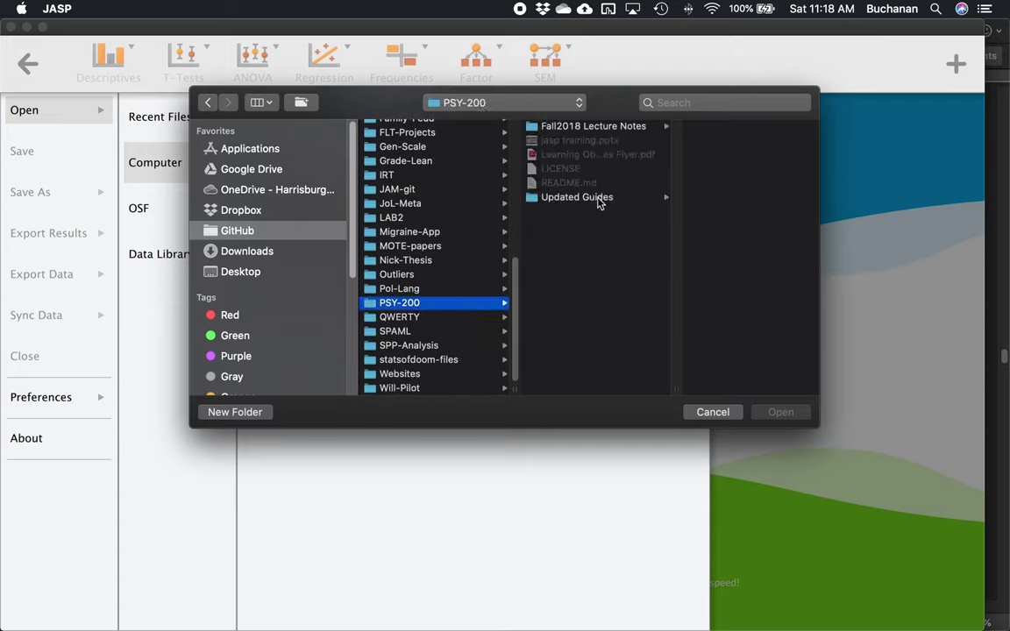
pyautogui.click(600, 198)
pyautogui.scroll(-3, 766, 300)
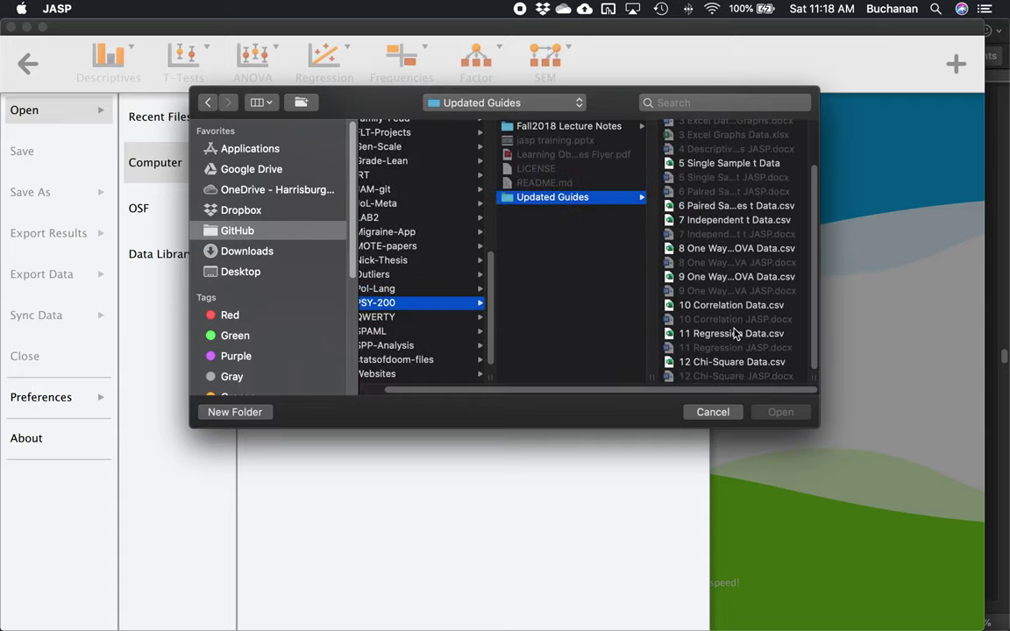
pyautogui.click(733, 333)
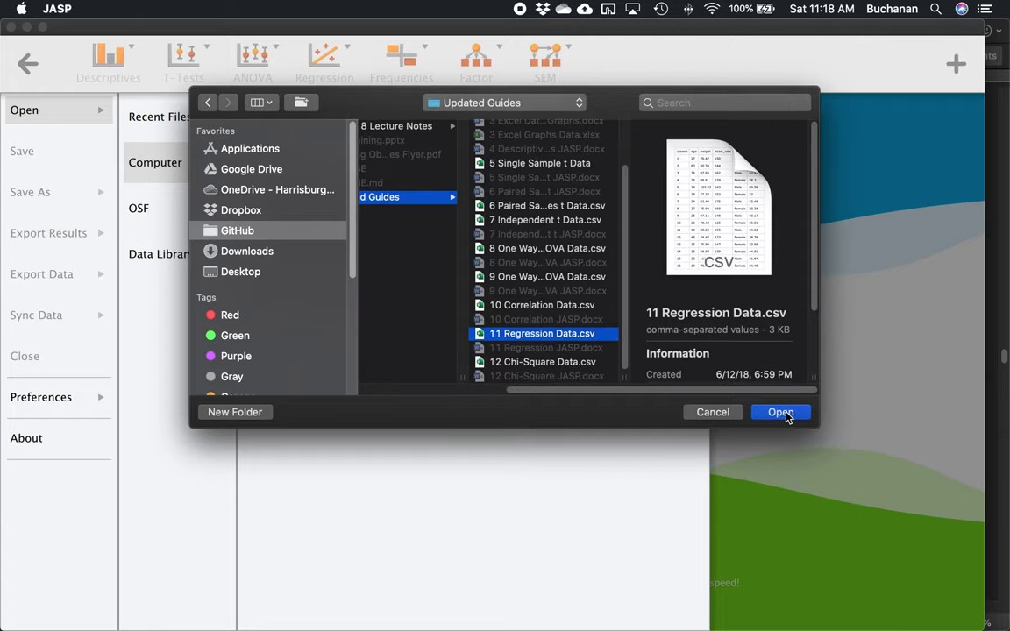
pyautogui.click(780, 412)
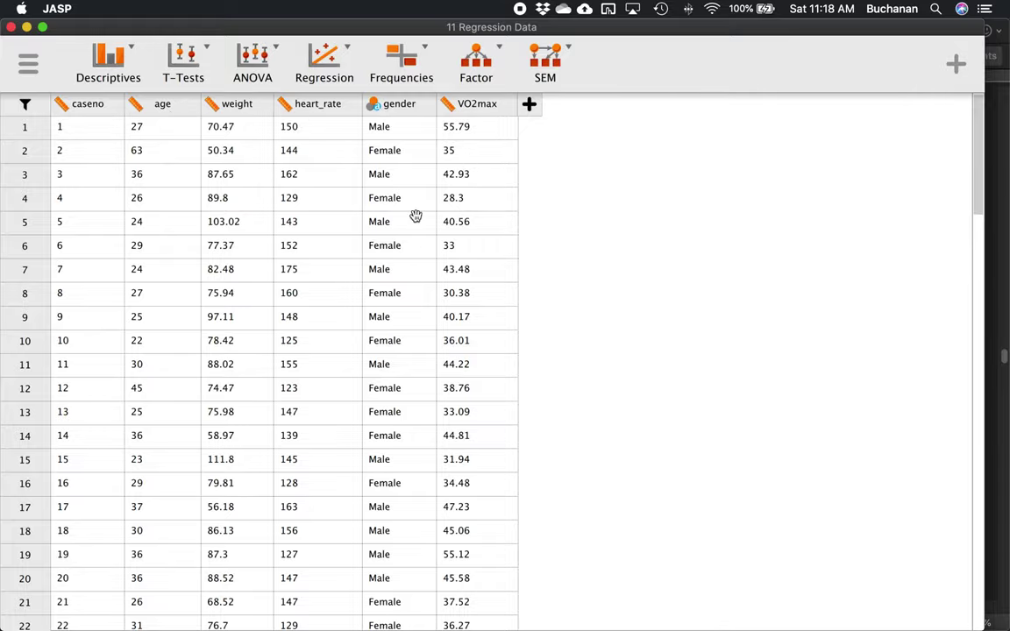
# - Switch to the 11 Regression JASP guide in Word and review its assumption checks and linear regression instructions
pyautogui.hotkey('ctrl', 'Up')
pyautogui.click(262, 255)
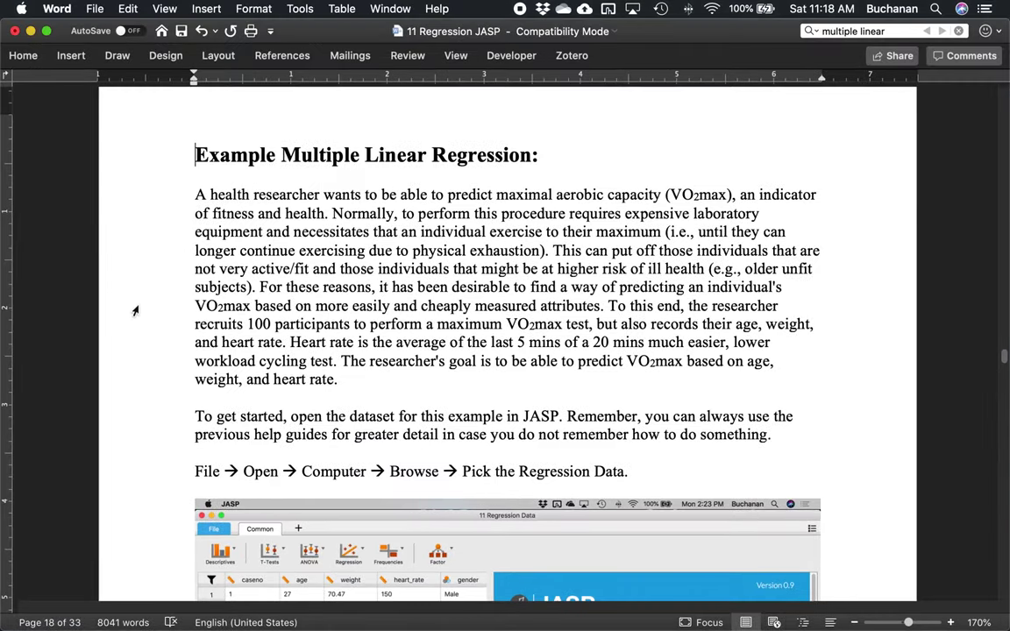
pyautogui.scroll(-20, 134, 309)
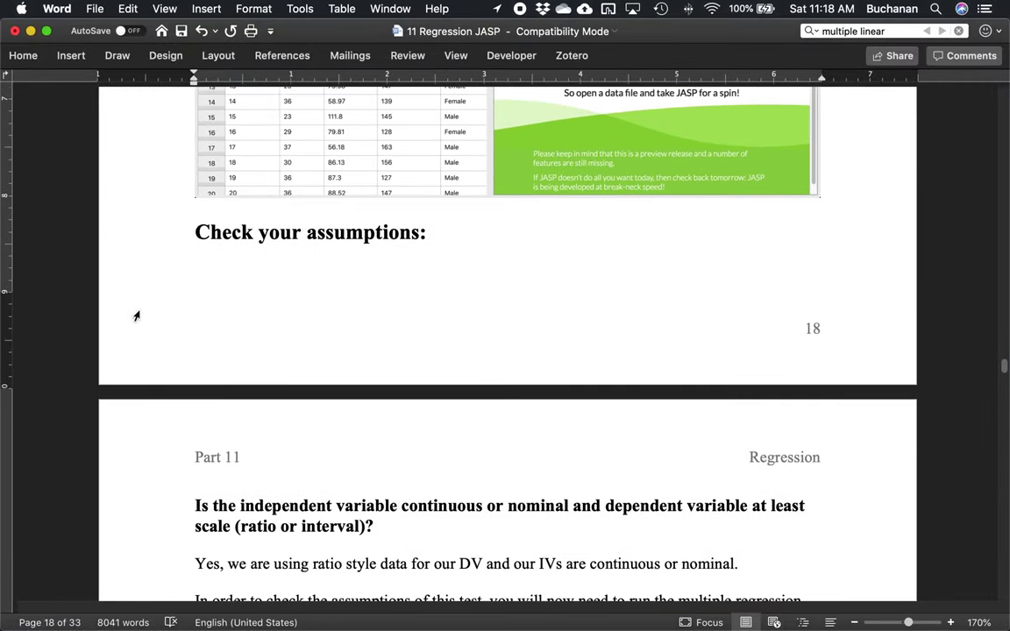
pyautogui.scroll(-2, 136, 317)
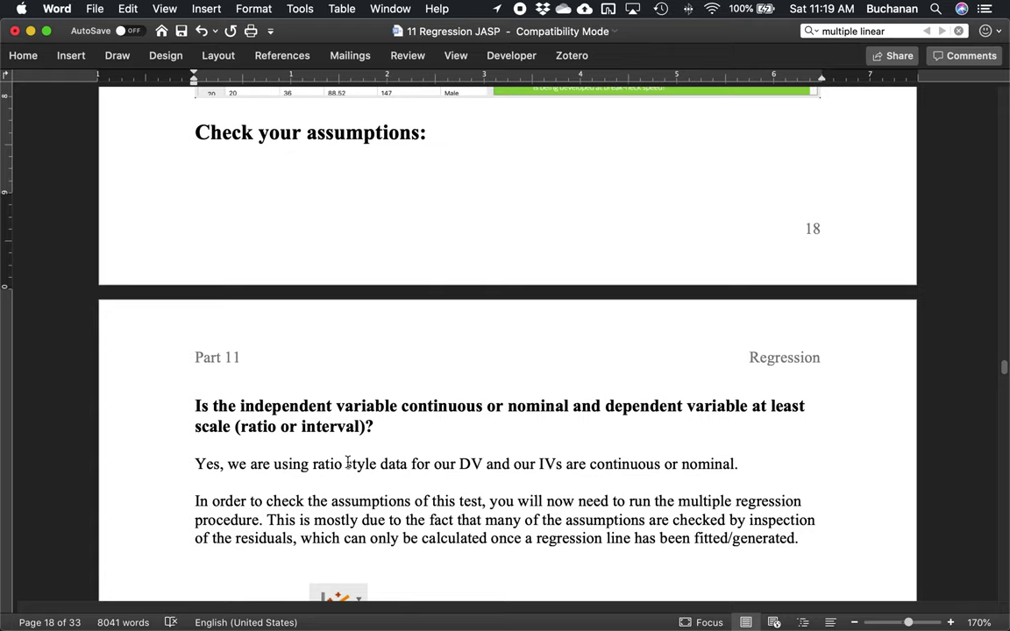
pyautogui.scroll(-10, 348, 461)
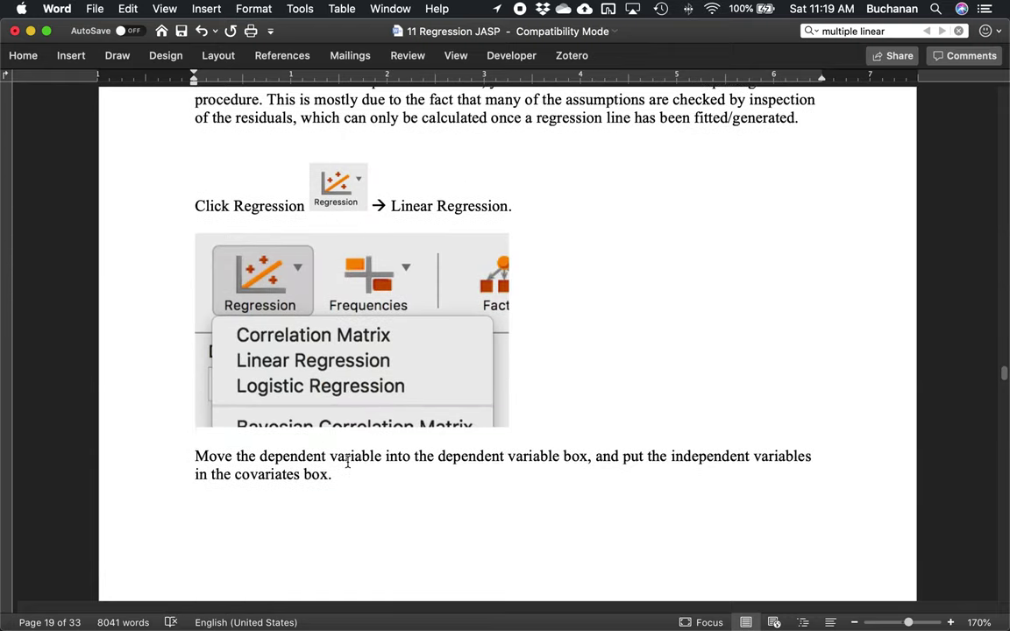
pyautogui.scroll(-20, 347, 463)
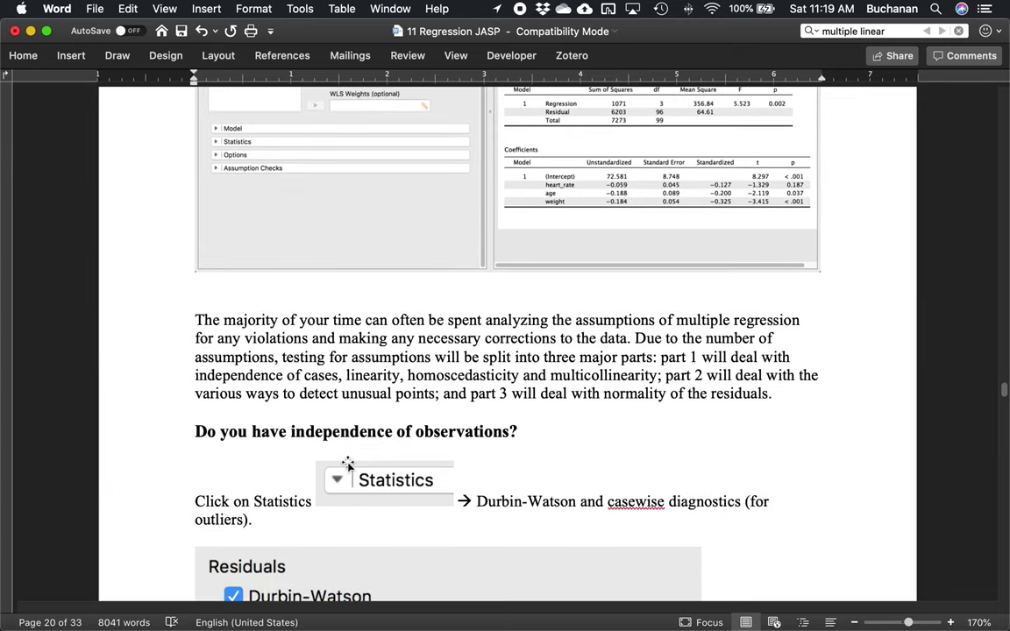
pyautogui.scroll(20, 351, 499)
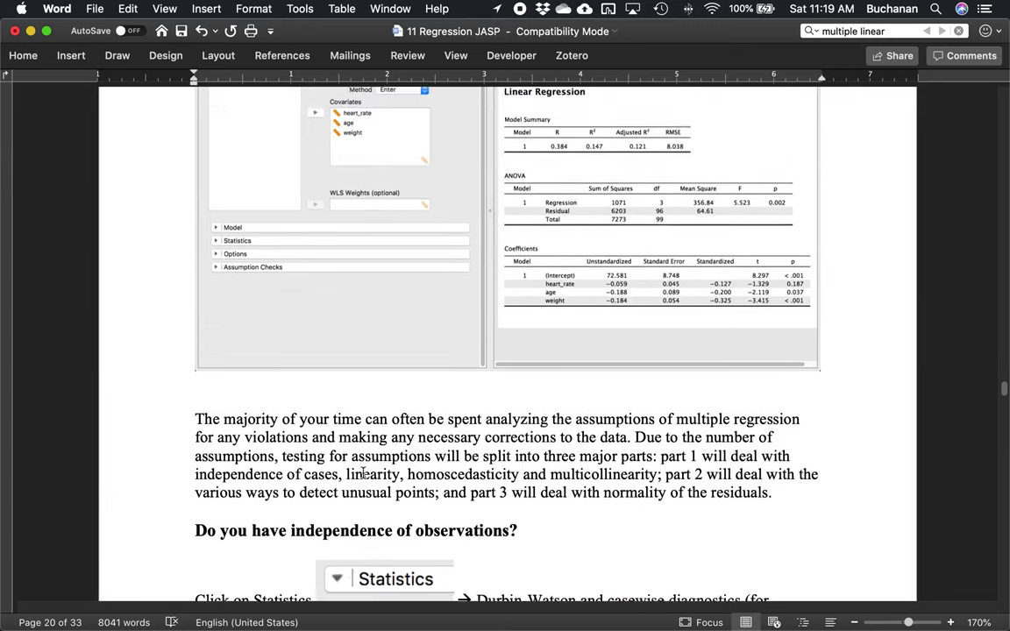
pyautogui.scroll(10, 359, 475)
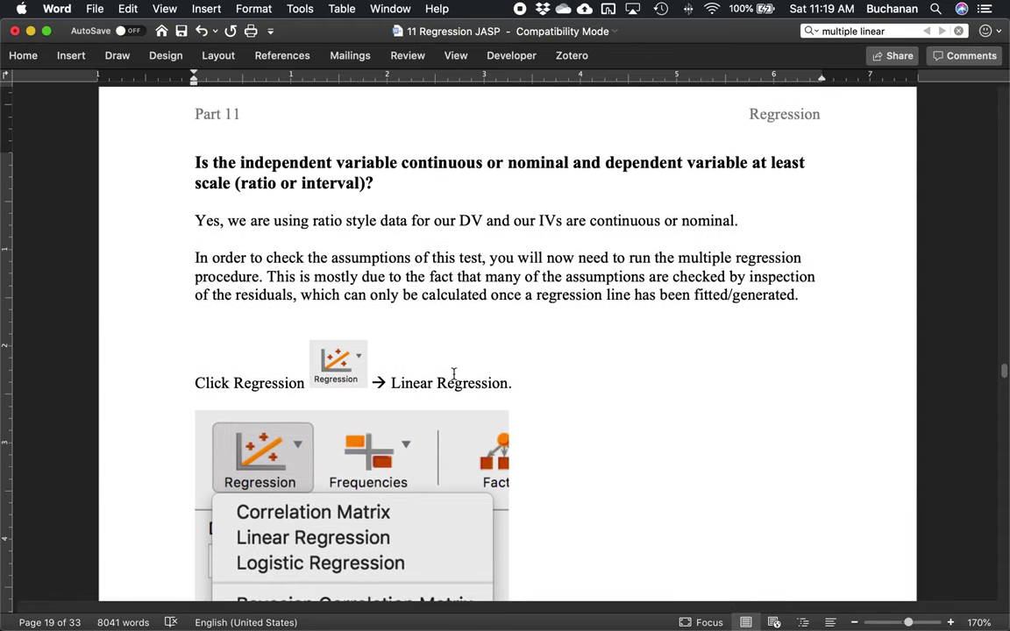
pyautogui.scroll(-20, 485, 397)
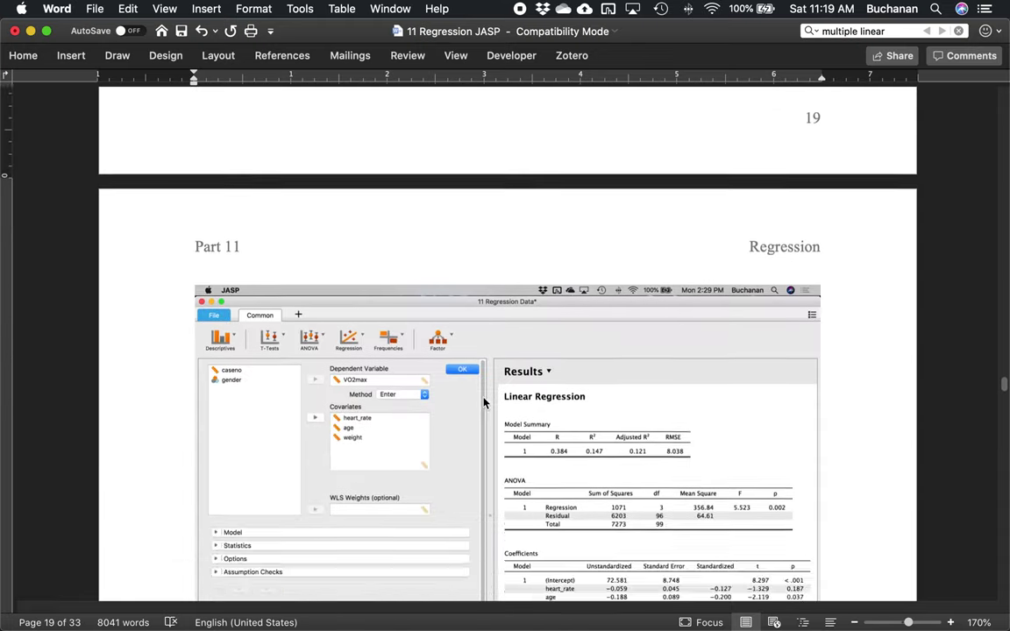
pyautogui.scroll(-20, 483, 400)
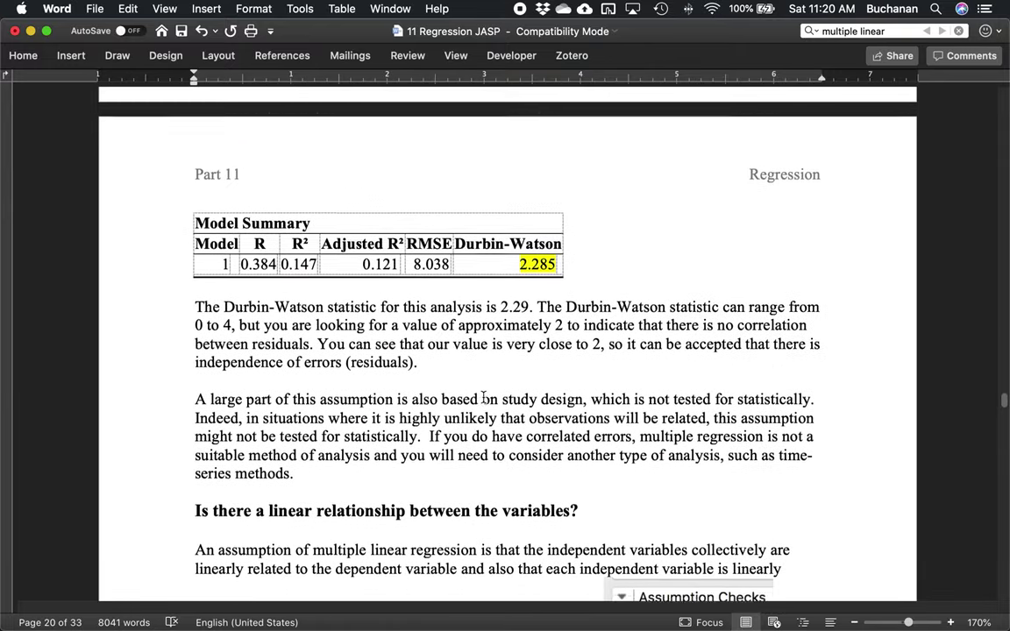
# - Add the bold heading "Check the rest of the assumptions" above the paragraph on running the multiple regression procedure, and save the document
pyautogui.scroll(20, 484, 400)
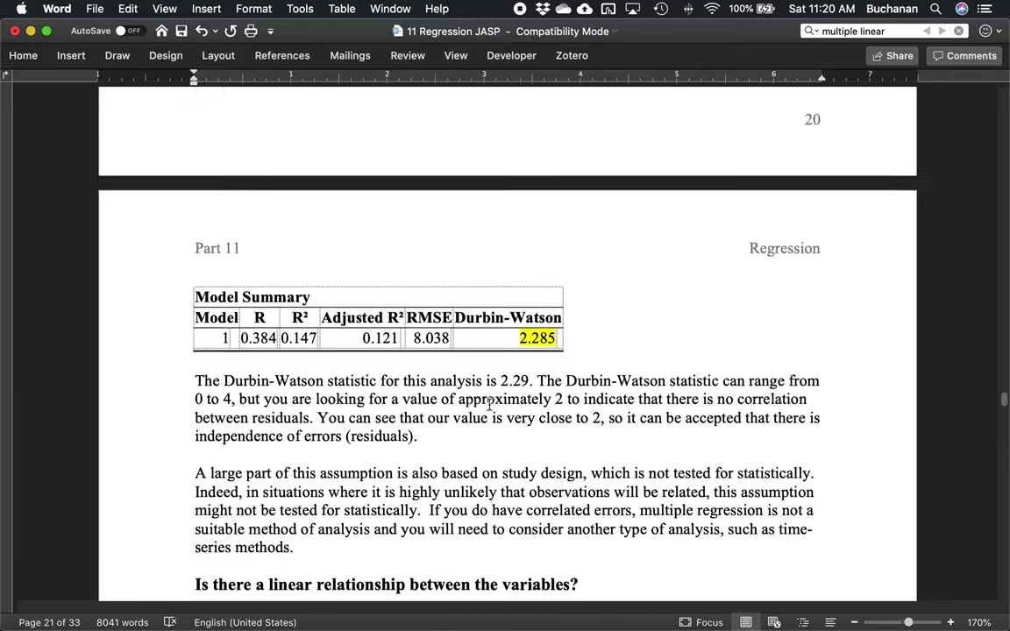
pyautogui.scroll(20, 461, 387)
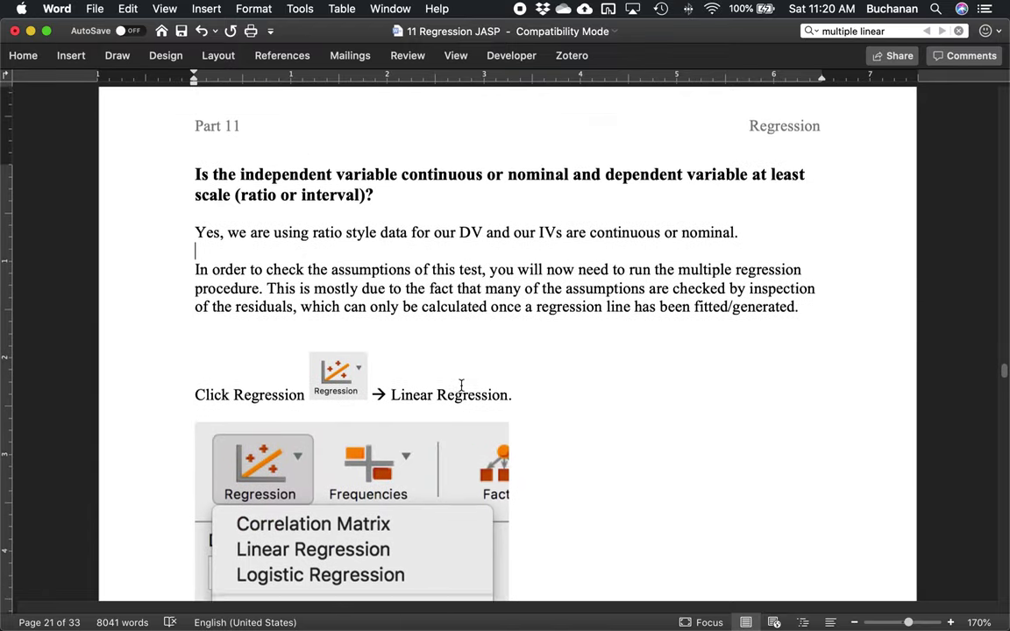
pyautogui.press('Return')
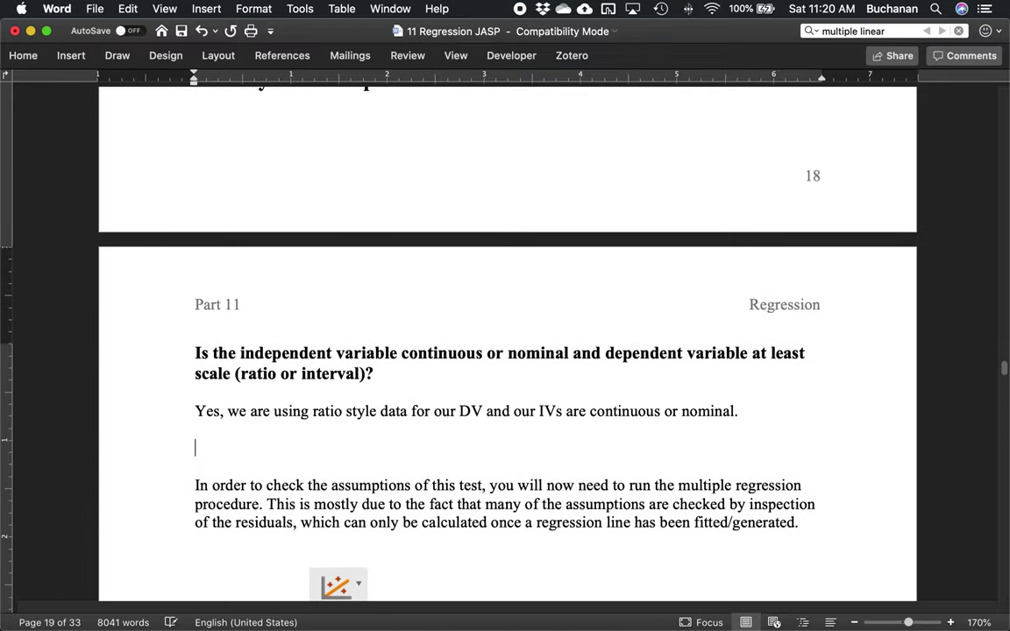
pyautogui.write('Check')
pyautogui.write('the re')
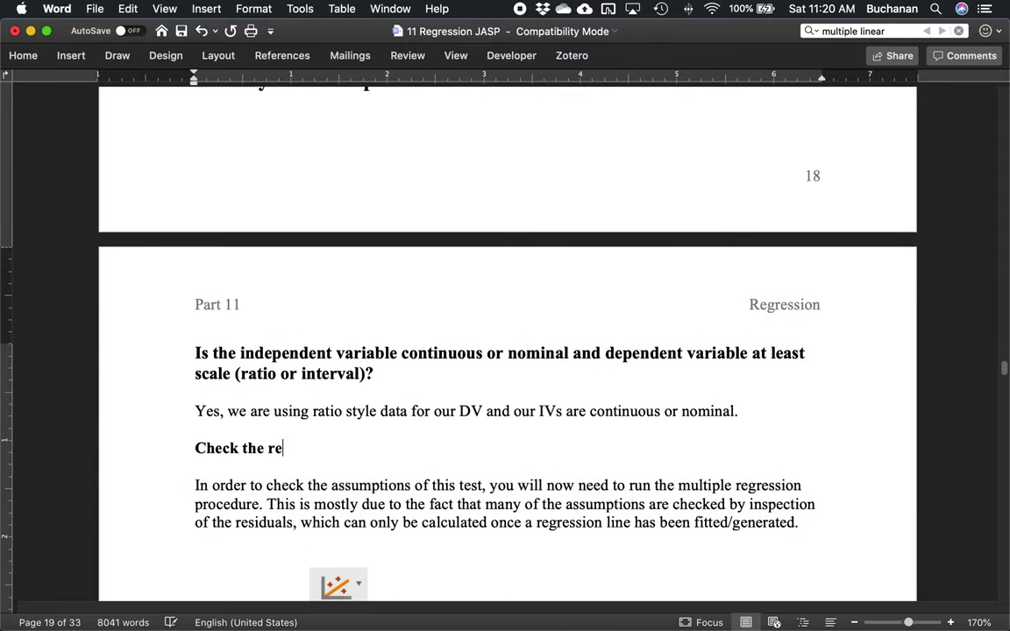
pyautogui.write('st of the assumptions')
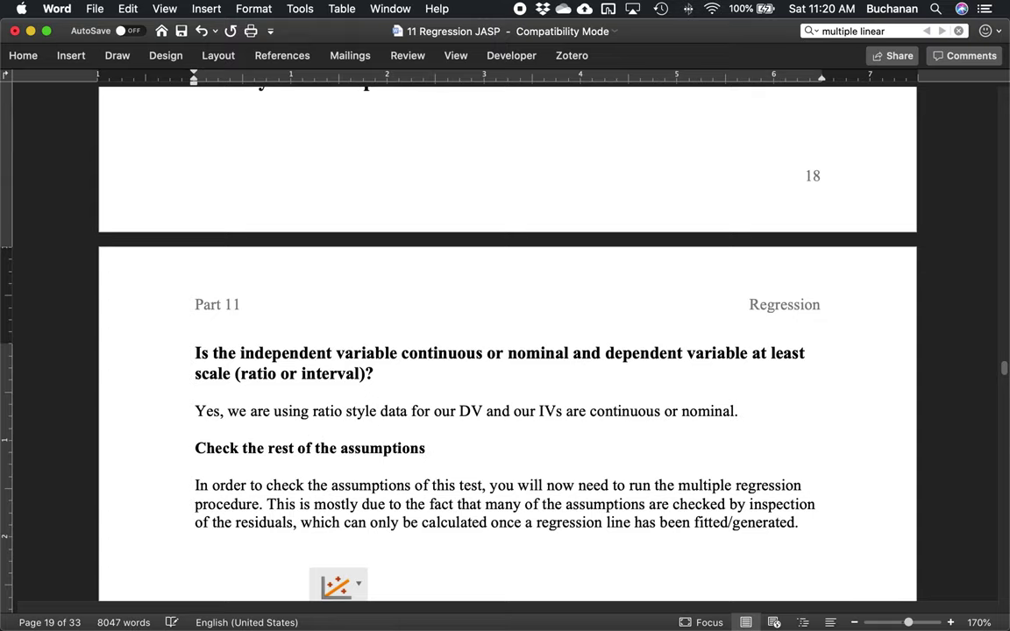
pyautogui.press('super+s')
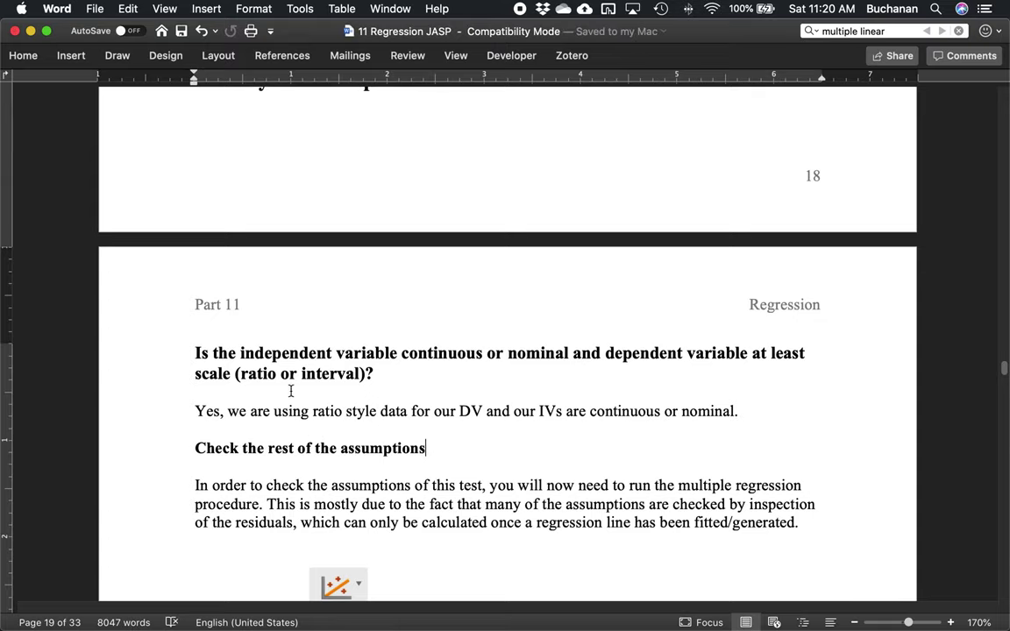
# - Read the guide's instructions for running Linear Regression and assigning the dependent variable and covariates
pyautogui.scroll(-1, 377, 378)
pyautogui.scroll(-1, 402, 327)
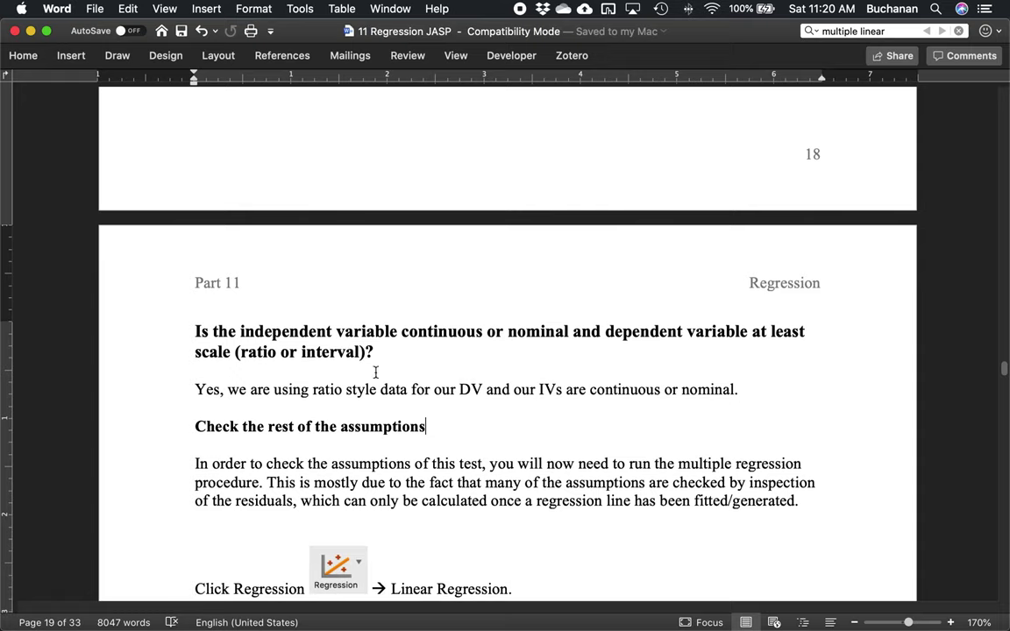
pyautogui.scroll(-5, 386, 395)
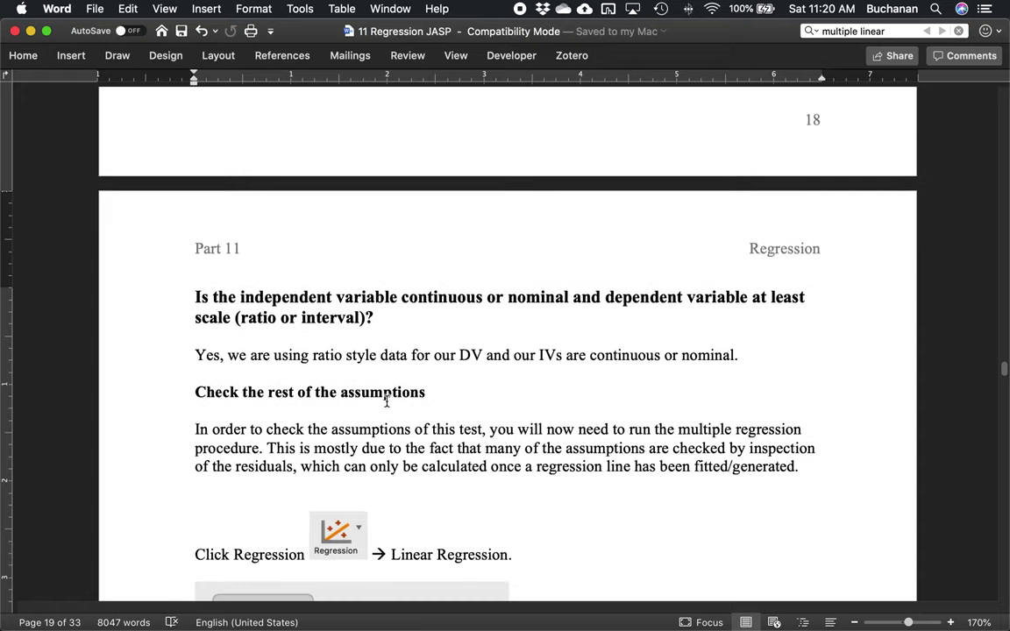
pyautogui.scroll(-4, 380, 375)
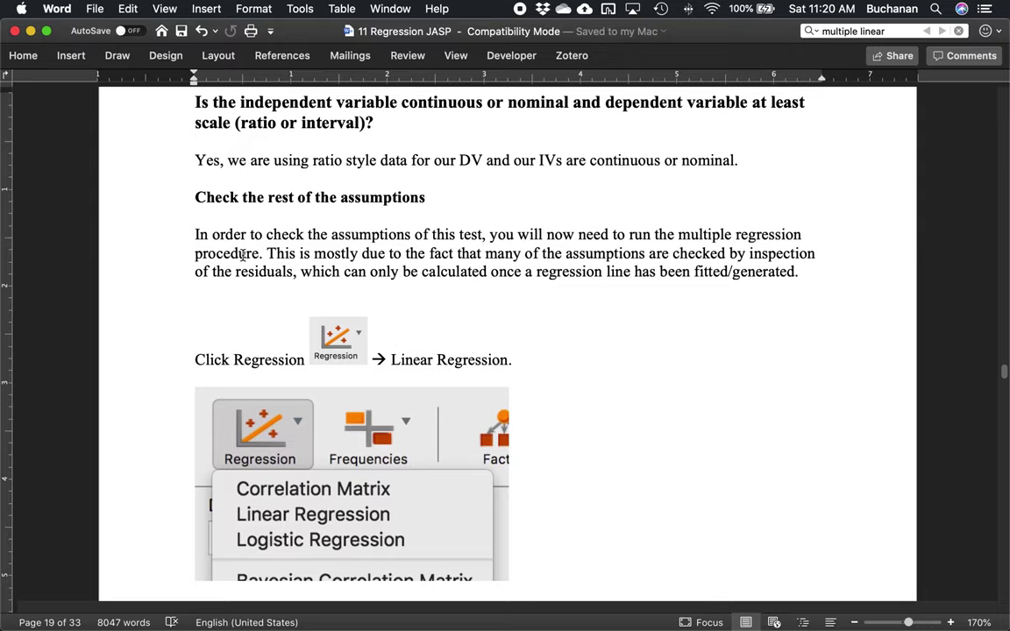
pyautogui.scroll(-1, 649, 241)
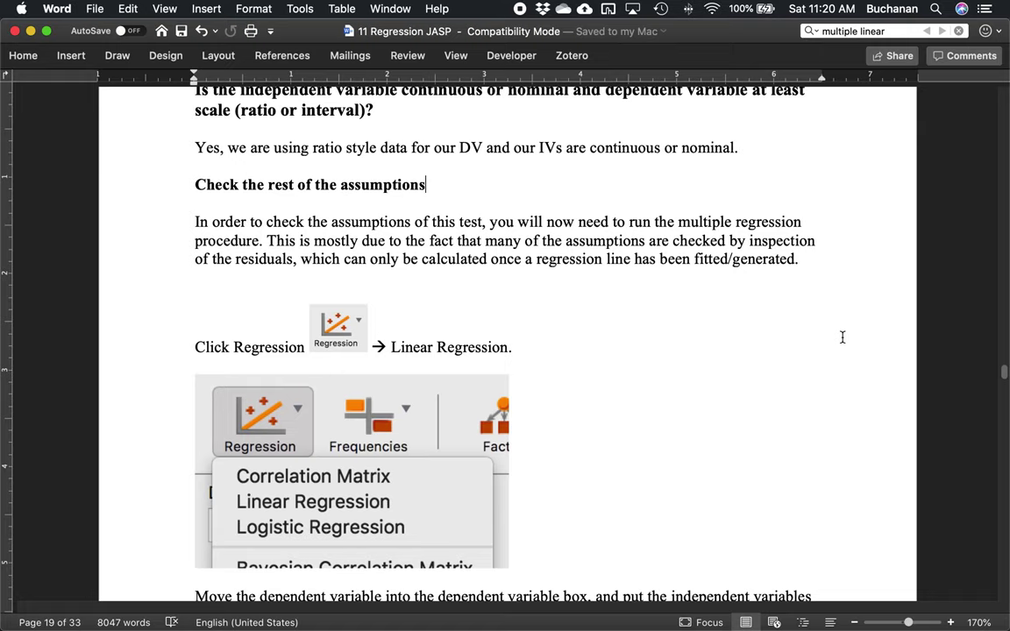
pyautogui.scroll(-3, 773, 321)
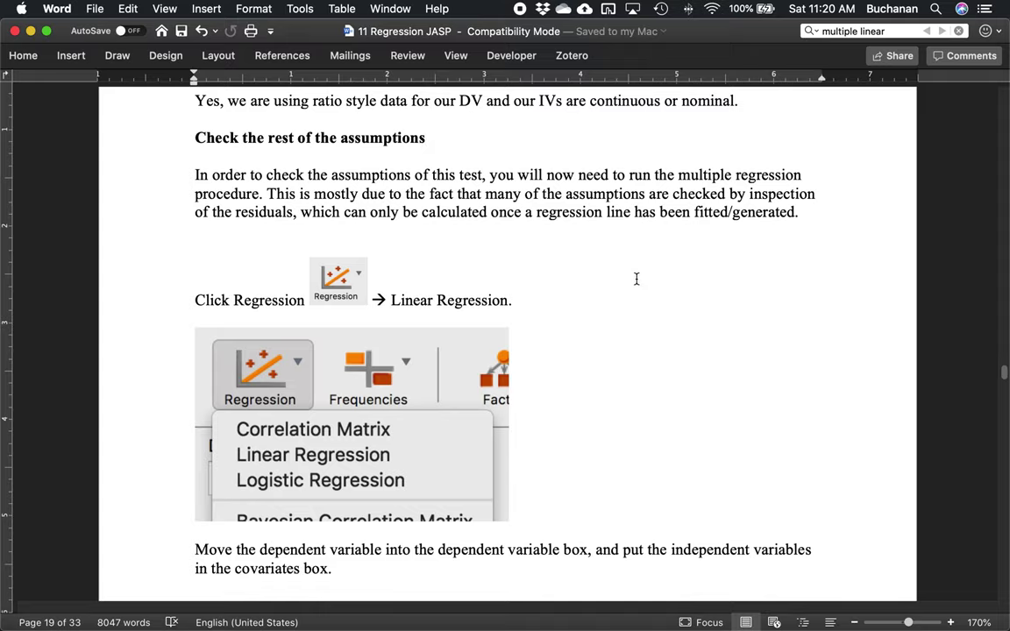
pyautogui.scroll(-8, 637, 279)
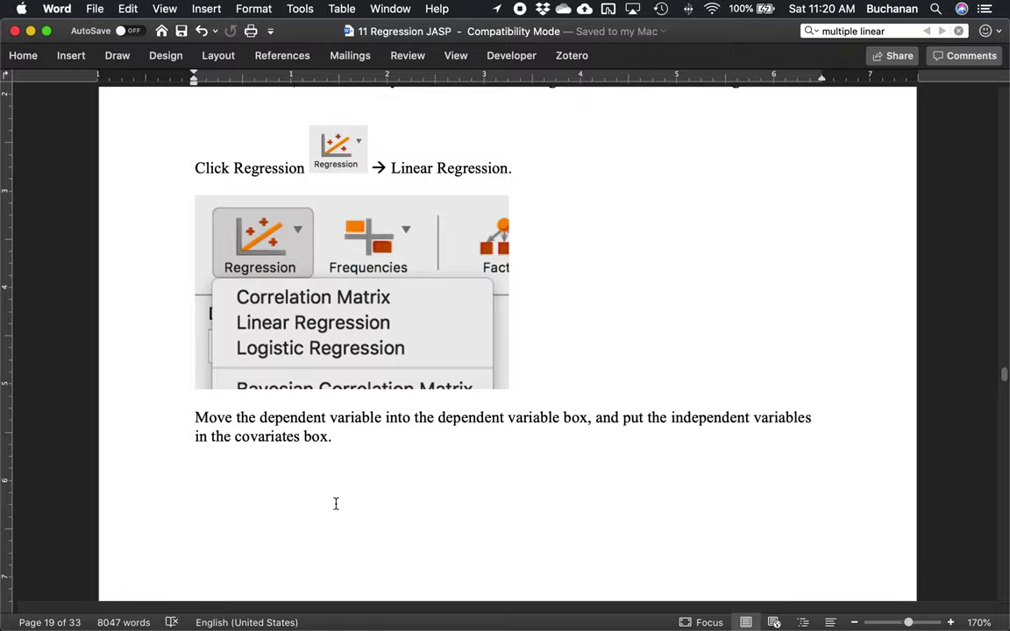
# - Switch to JASP and start a Linear Regression analysis with VO2max as the dependent variable
pyautogui.hotkey('ctrl', 'Up')
pyautogui.click(620, 320)
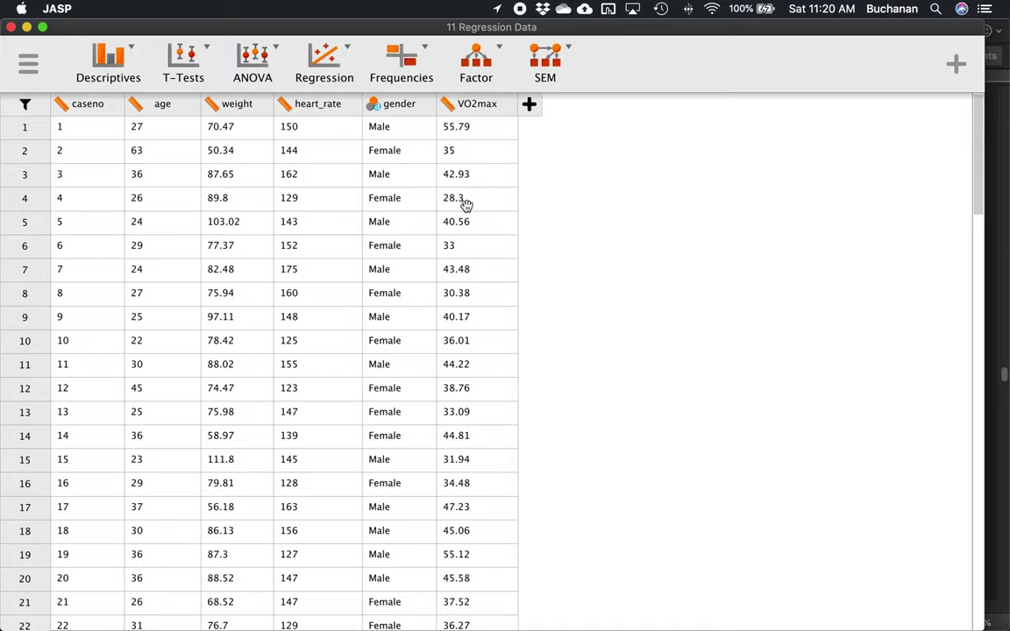
pyautogui.click(324, 61)
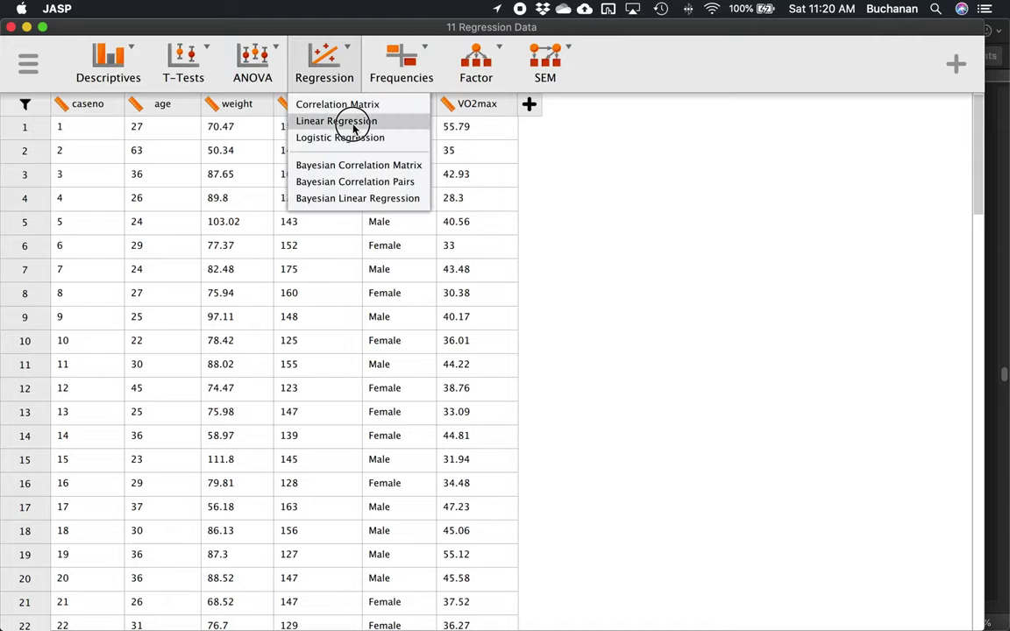
pyautogui.click(349, 125)
pyautogui.click(119, 230)
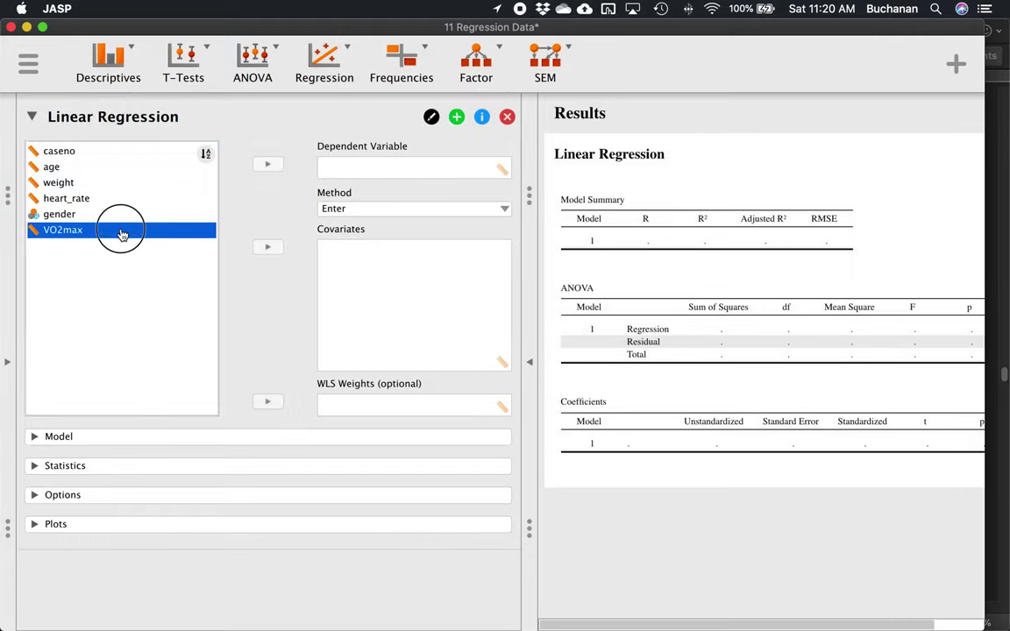
pyautogui.click(267, 168)
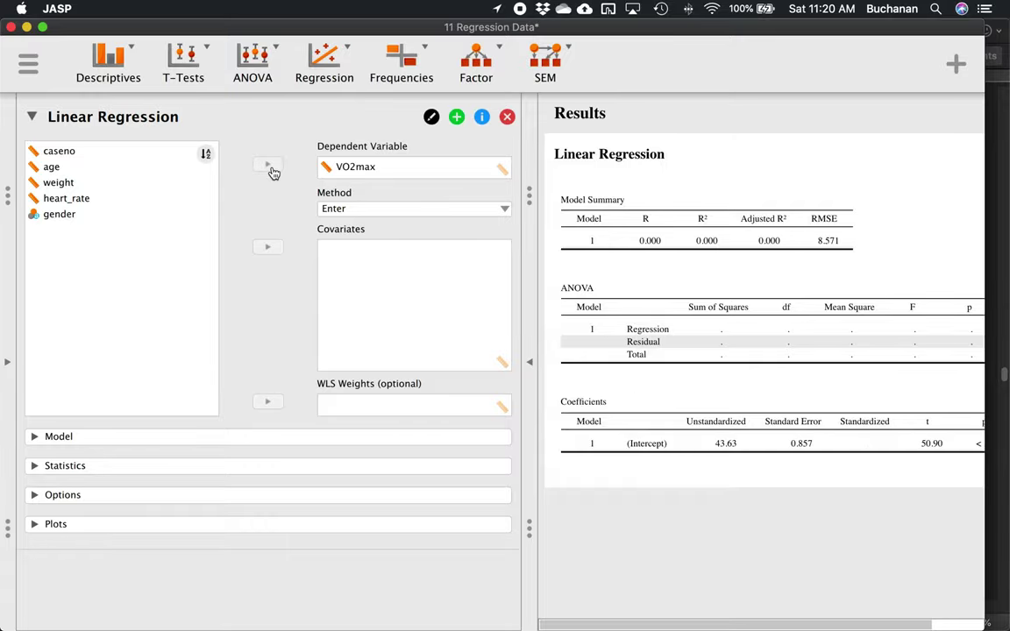
# - Check the guide's example of the dependent variable and covariates setup in Word, and return to JASP
pyautogui.hotkey('ctrl', 'Up')
pyautogui.click(311, 289)
pyautogui.scroll(-5, 377, 282)
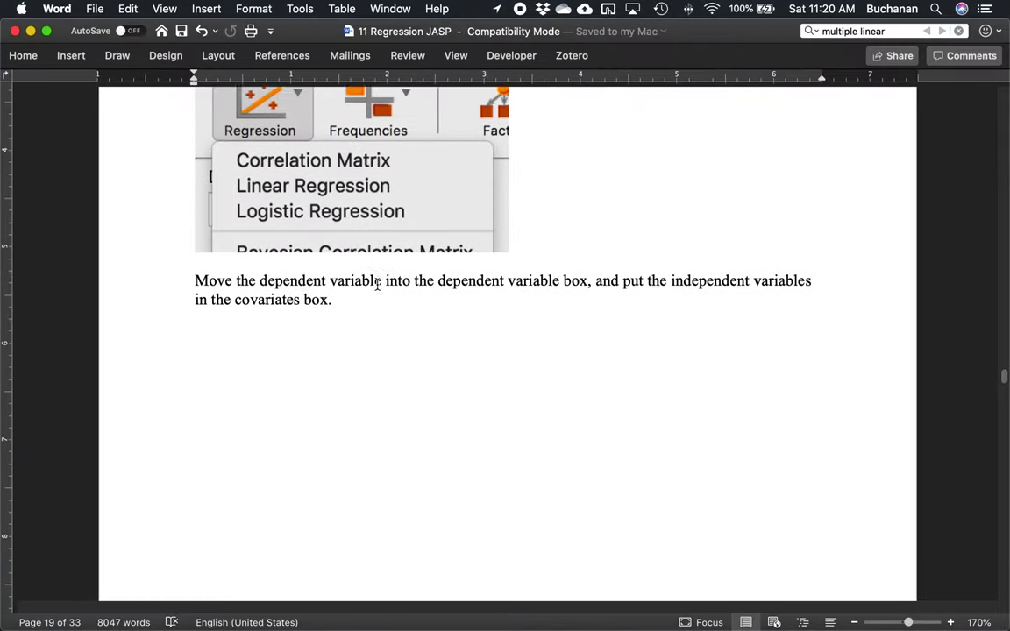
pyautogui.scroll(-10, 377, 283)
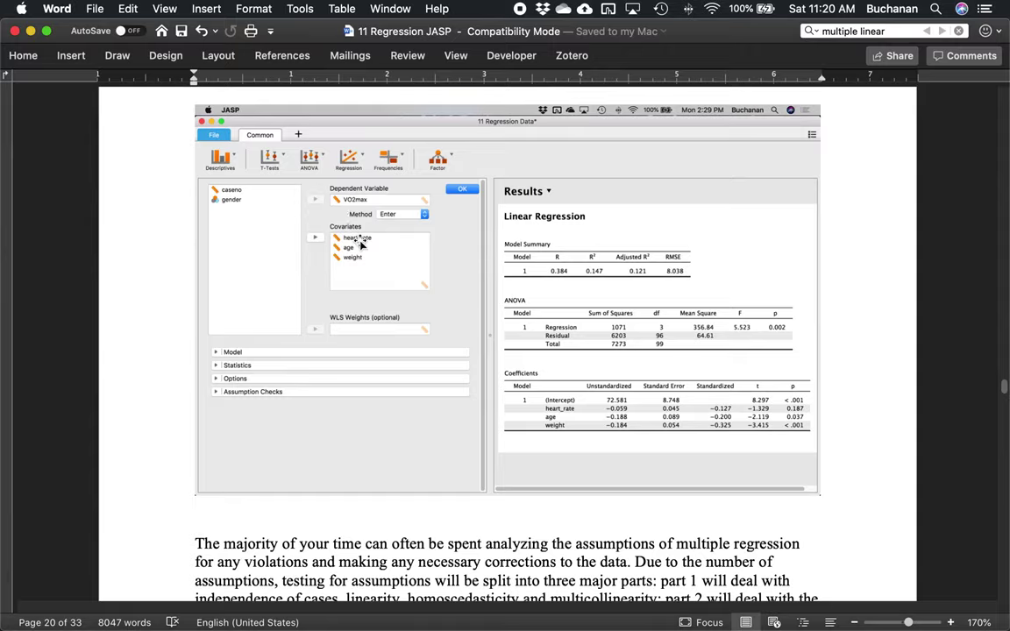
pyautogui.hotkey('ctrl', 'Up')
pyautogui.click(559, 218)
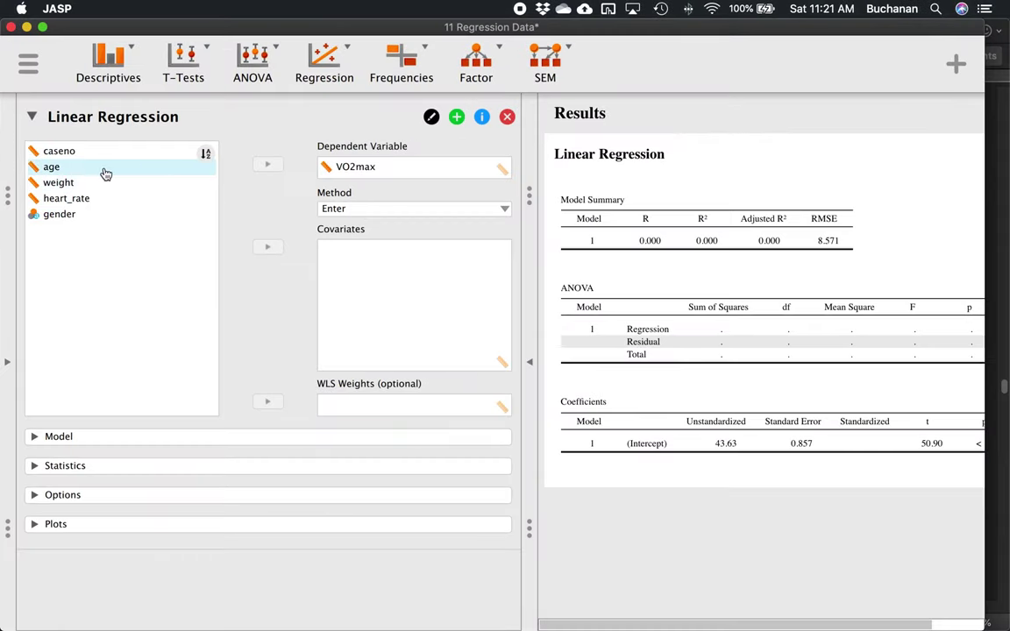
pyautogui.doubleClick(90, 169)
pyautogui.doubleClick(75, 166)
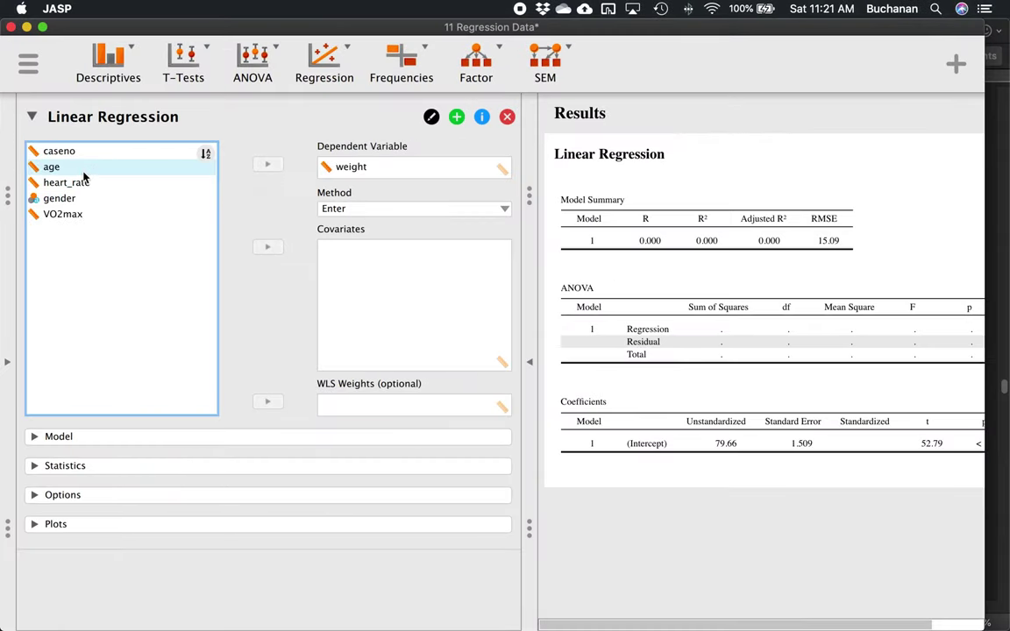
pyautogui.click(356, 166)
pyautogui.click(267, 164)
pyautogui.click(81, 227)
pyautogui.click(270, 163)
# - Assign age, weight and heart_rate as the covariates of the linear regression
pyautogui.click(84, 175)
pyautogui.keyDown('shift'); pyautogui.click(93, 200); pyautogui.keyUp('shift')
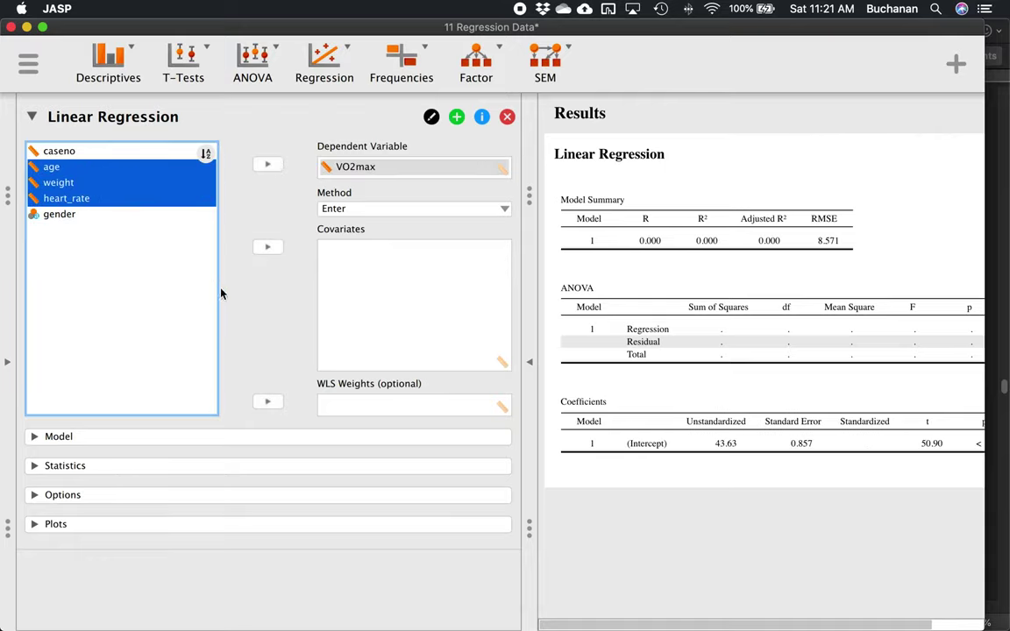
pyautogui.click(267, 245)
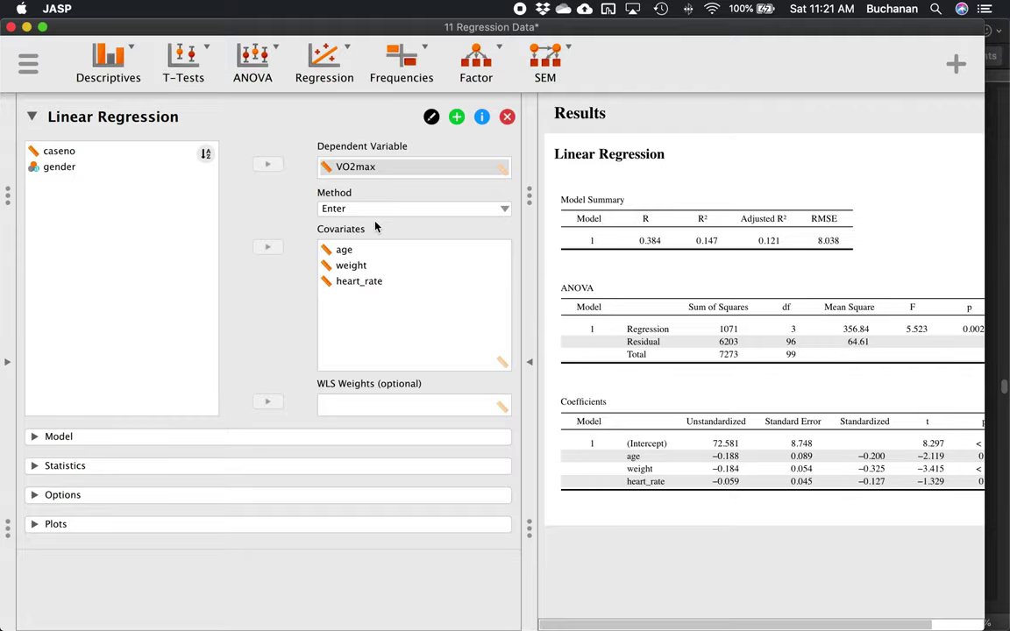
# - Switch to the Word guide and read the overview of assumption testing and the independence of observations instructions
pyautogui.hotkey('ctrl', 'Up')
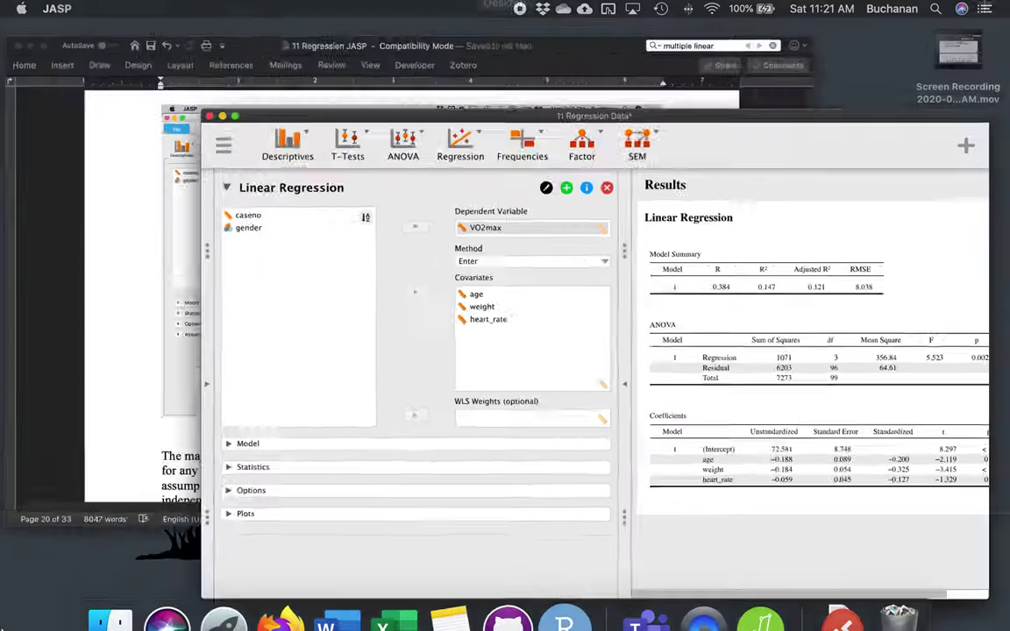
pyautogui.click(377, 311)
pyautogui.scroll(-5, 355, 316)
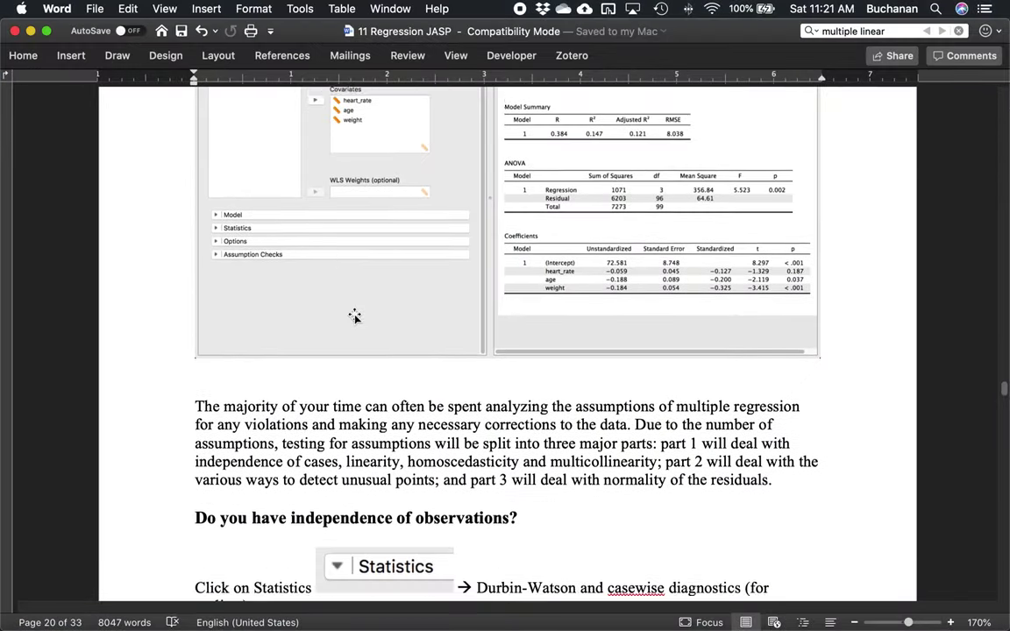
pyautogui.scroll(-4, 238, 278)
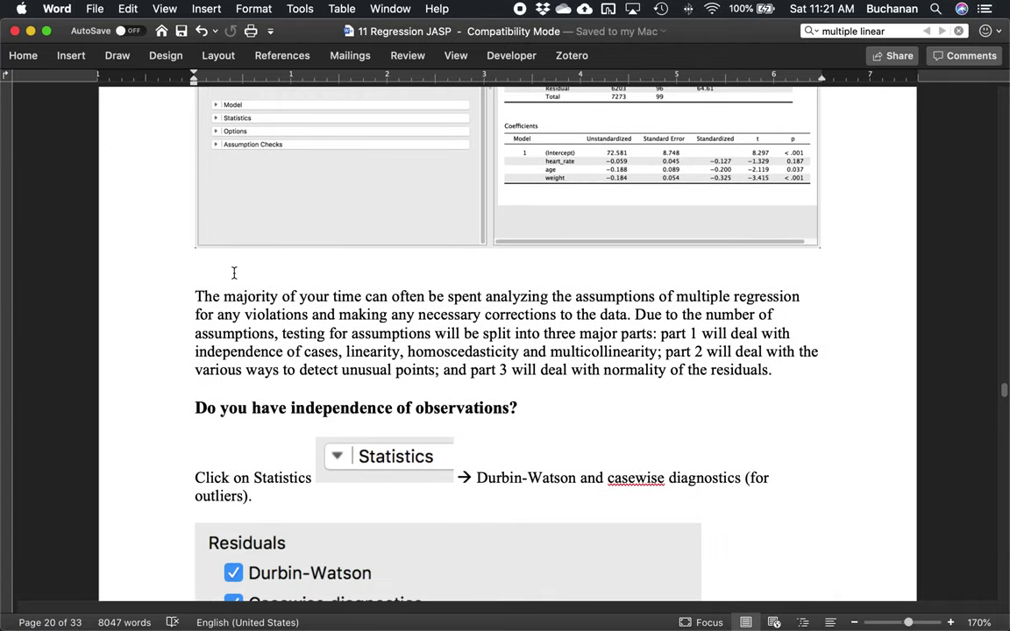
pyautogui.scroll(-3, 234, 273)
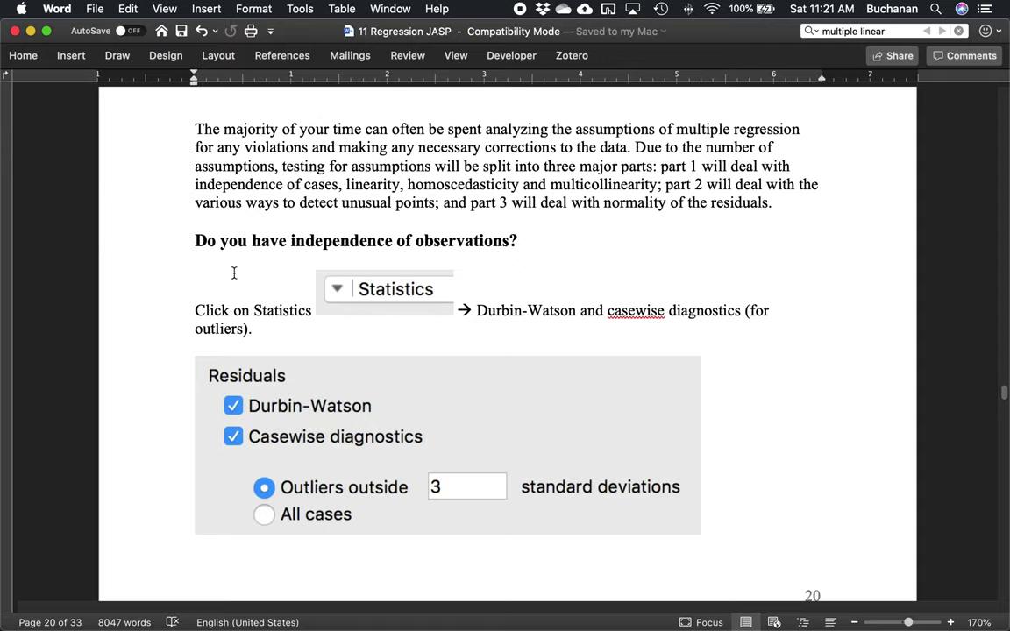
# - Insert a comma after "homoscedasticity" in the paragraph on the three parts of assumption testing
pyautogui.click(524, 202)
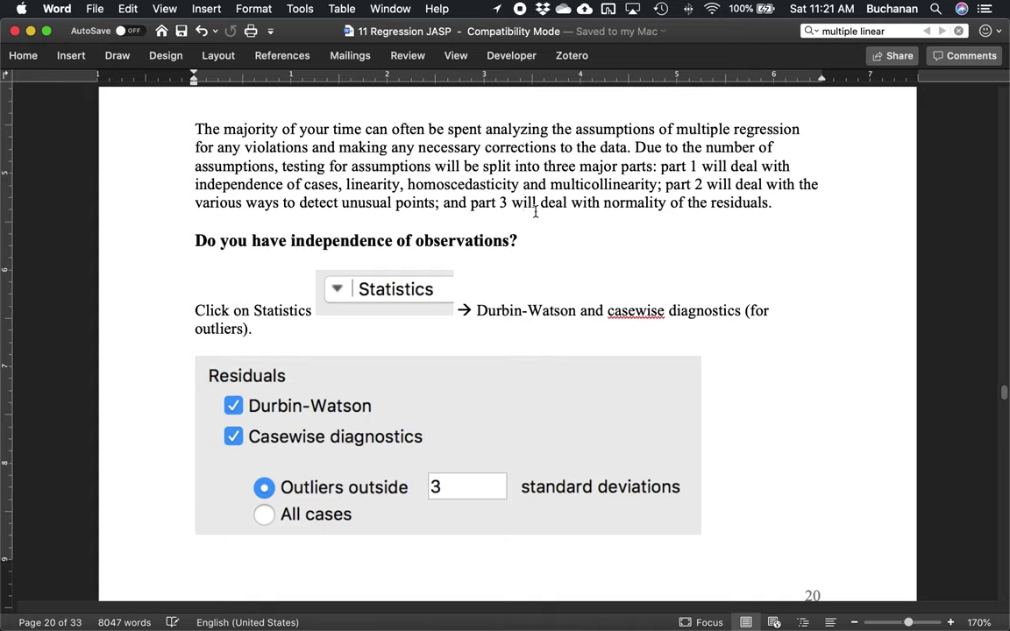
pyautogui.click(524, 185)
pyautogui.write(',')
pyautogui.press('BackSpace')
pyautogui.press('BackSpace')
pyautogui.write(',')
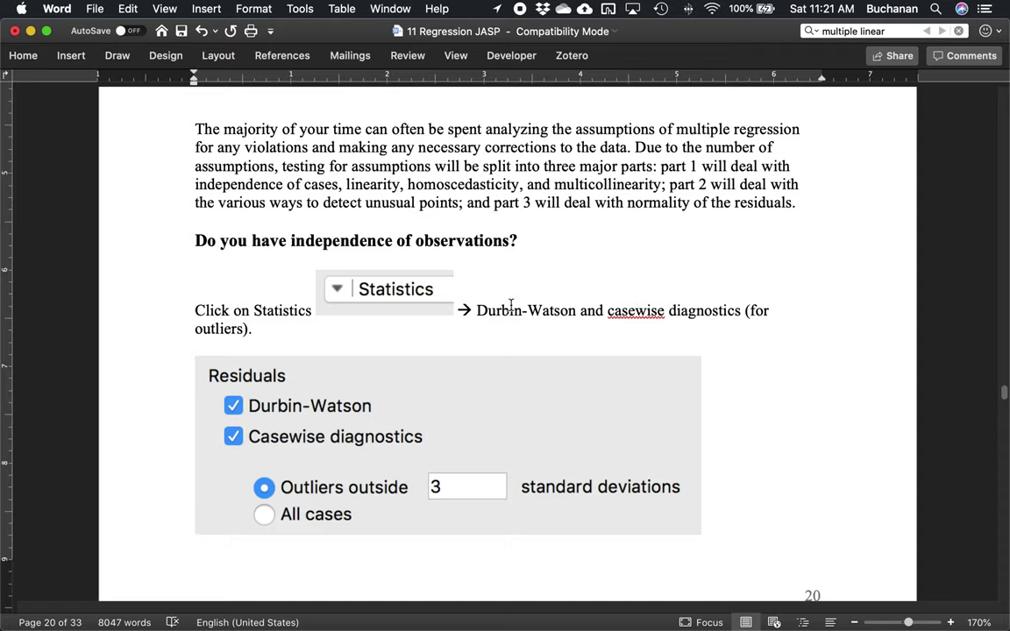
# - Review the independence of observations section, then switch to JASP and enable the Durbin-Watson and Casewise diagnostics residual options
pyautogui.moveTo(193, 241); pyautogui.dragTo(529, 242)
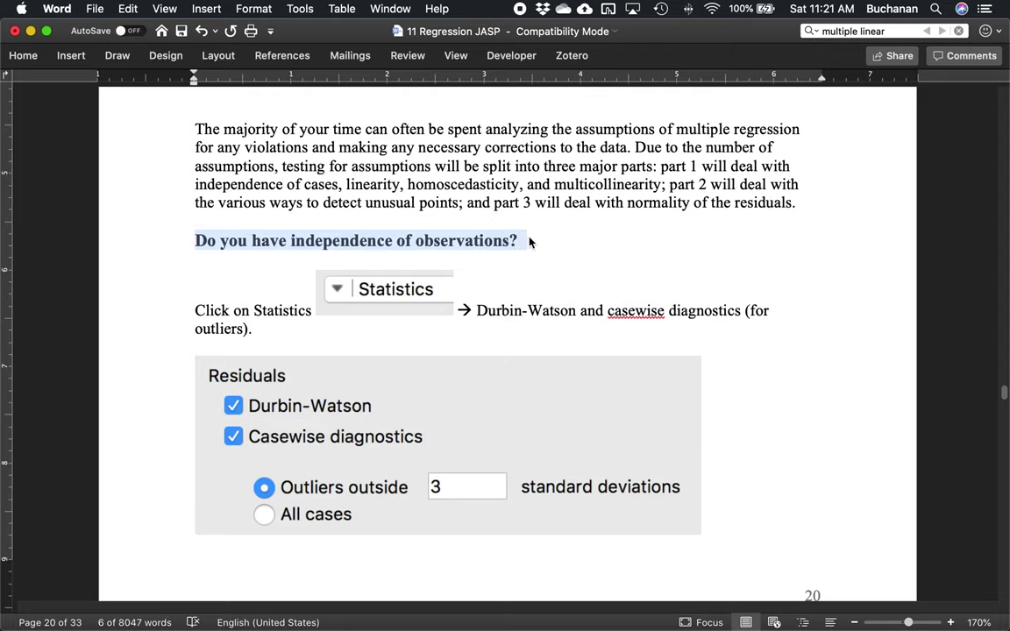
pyautogui.scroll(-3, 532, 238)
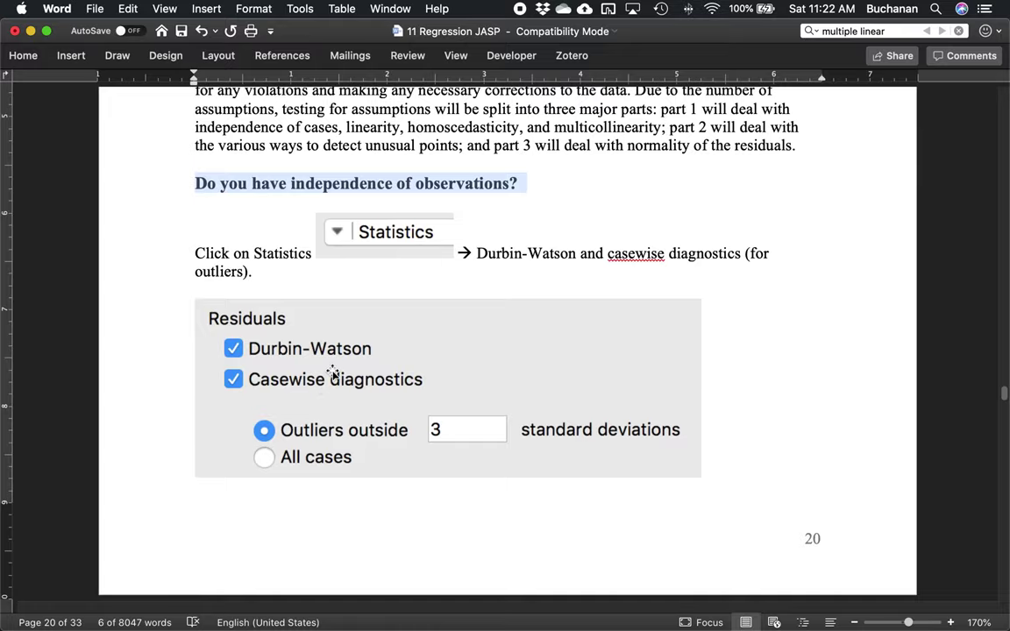
pyautogui.hotkey('ctrl', 'Up')
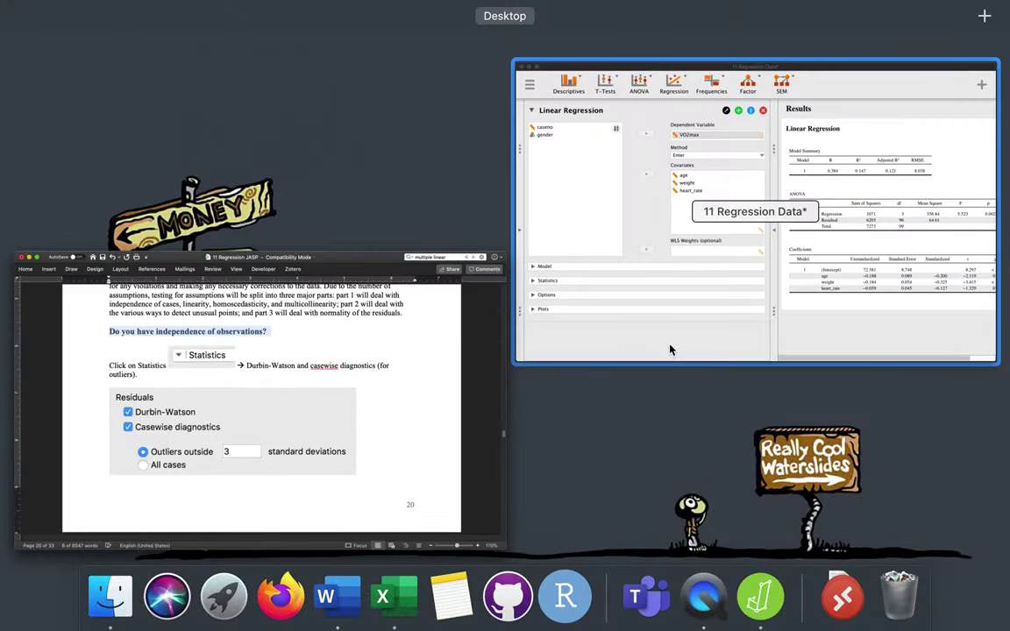
pyautogui.click(669, 350)
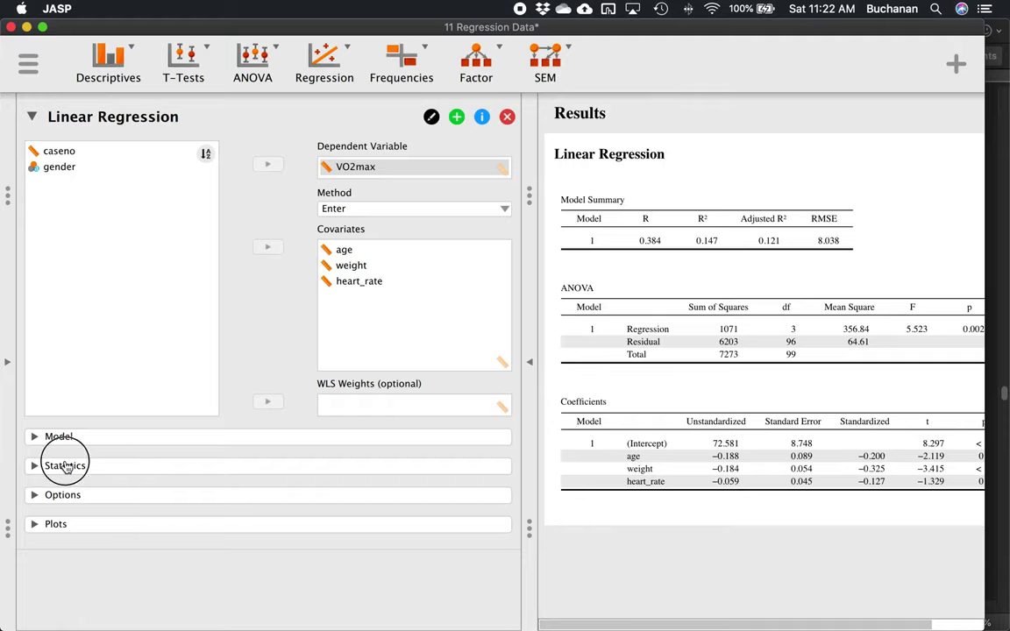
pyautogui.click(65, 466)
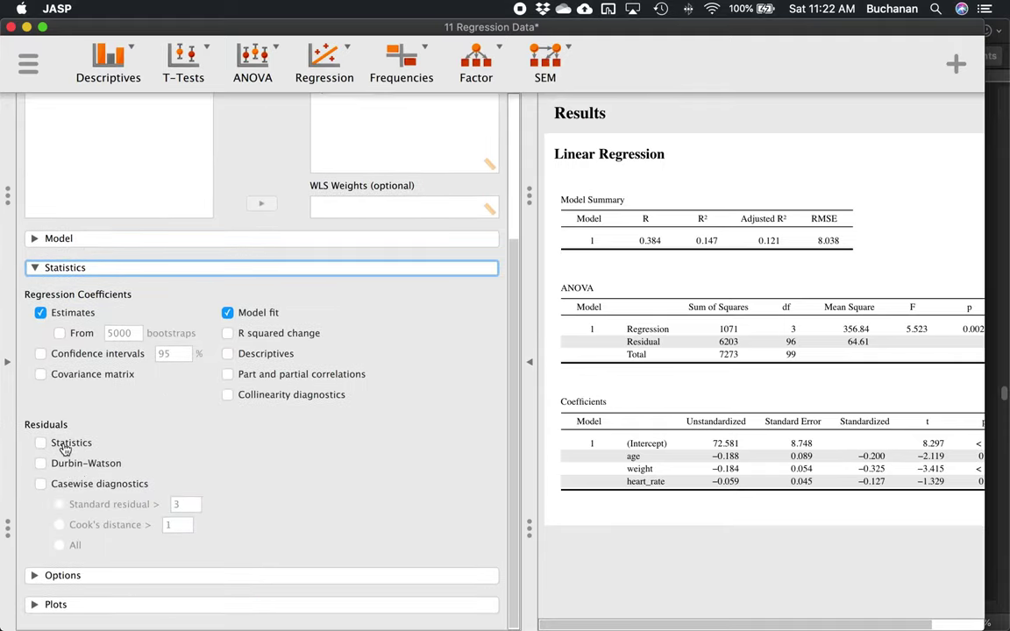
pyautogui.click(67, 465)
pyautogui.click(75, 488)
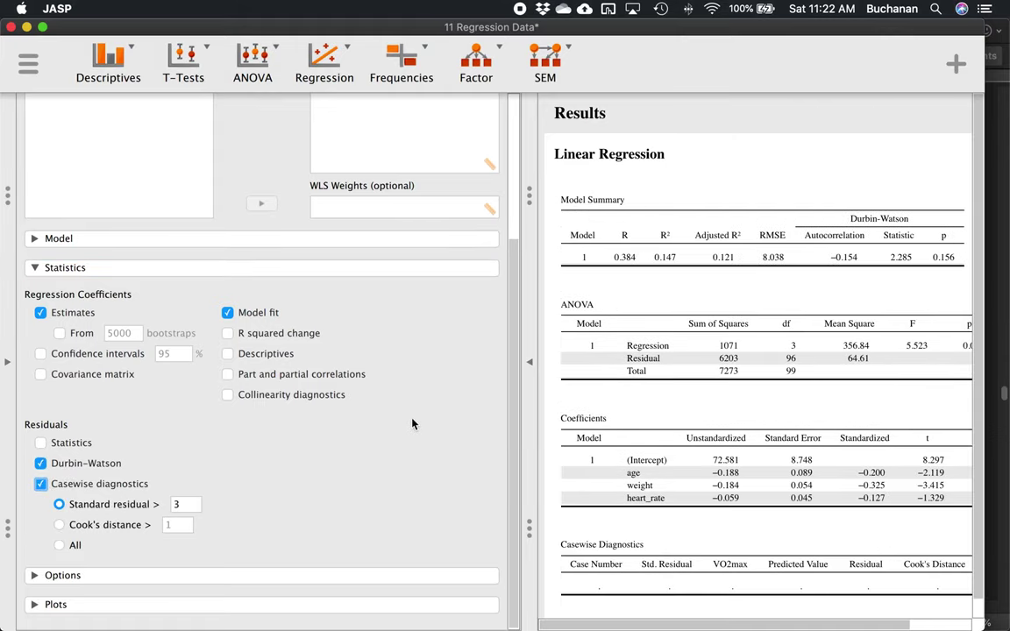
# - Capture a screenshot of JASP's Residuals options and replace the old Residuals picture in the Word guide with it
pyautogui.press('super+shift+4')
pyautogui.moveTo(16, 416); pyautogui.dragTo(253, 561)
pyautogui.hotkey('ctrl', 'Up')
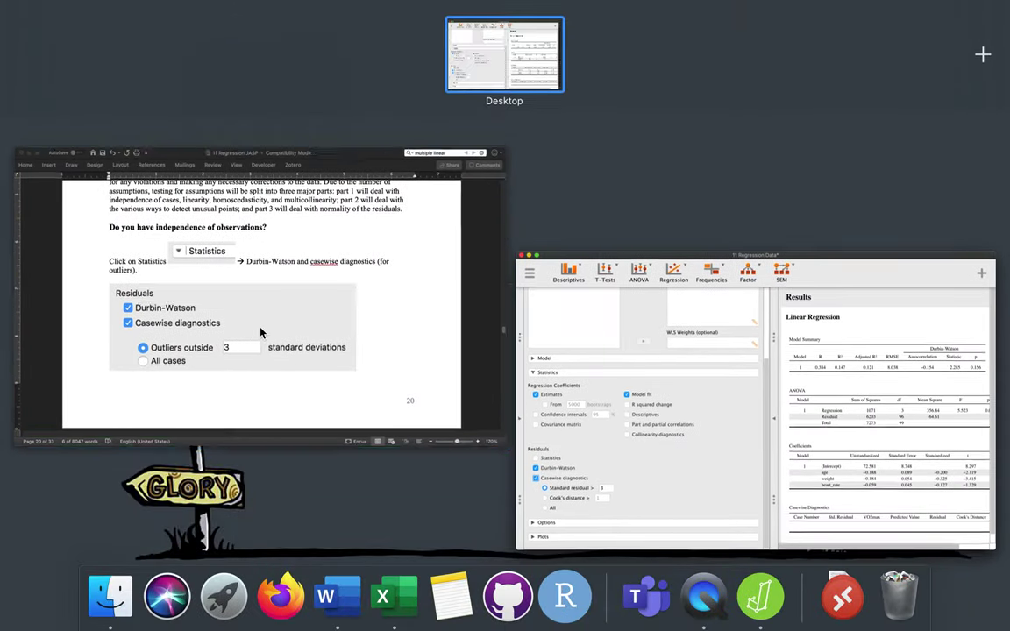
pyautogui.click(259, 332)
pyautogui.click(356, 379)
pyautogui.press('Delete')
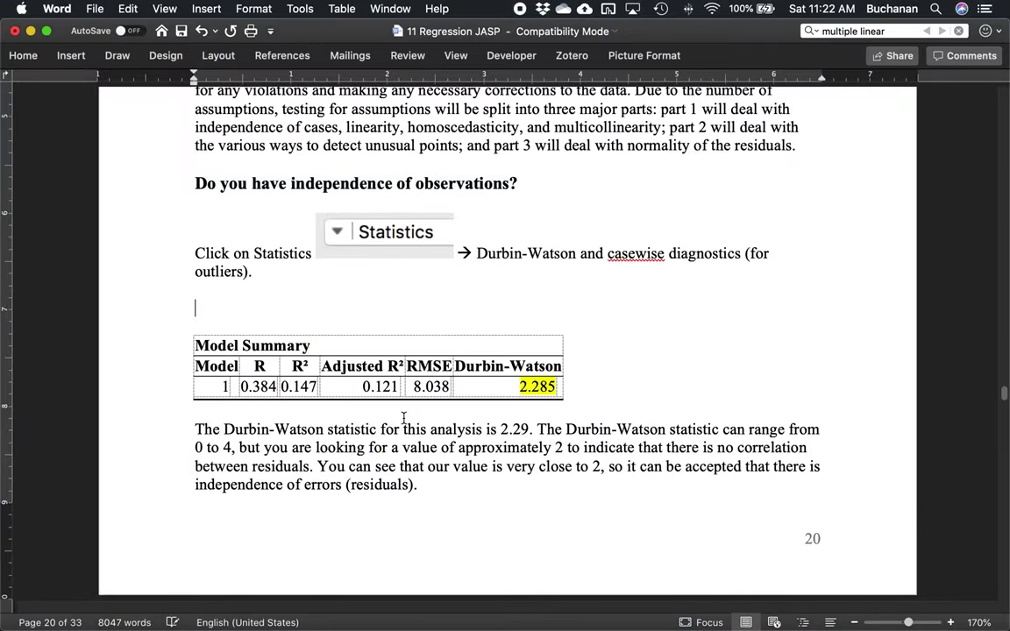
pyautogui.press('super+v')
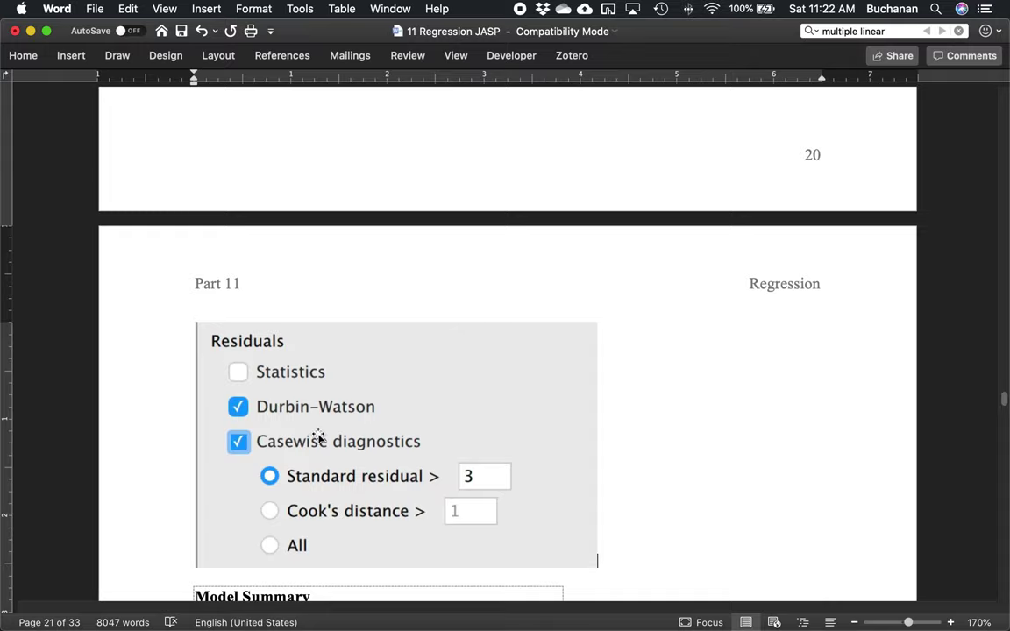
# - Review the new Residuals picture and the guide's Model Summary table and explanation of the Durbin-Watson statistic
pyautogui.scroll(2, 336, 336)
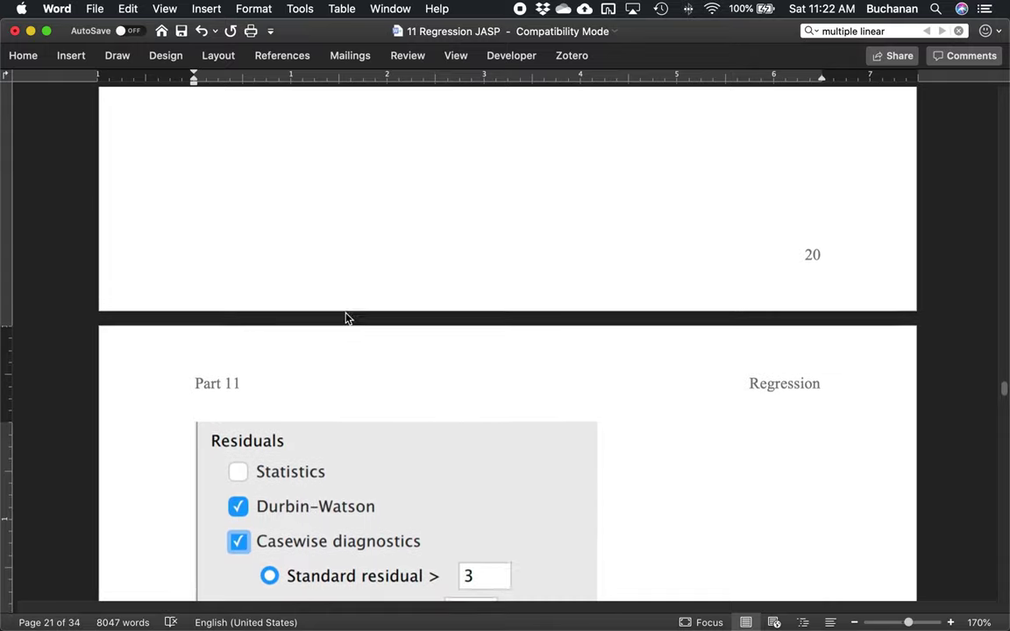
pyautogui.scroll(5, 346, 318)
pyautogui.scroll(-7, 356, 303)
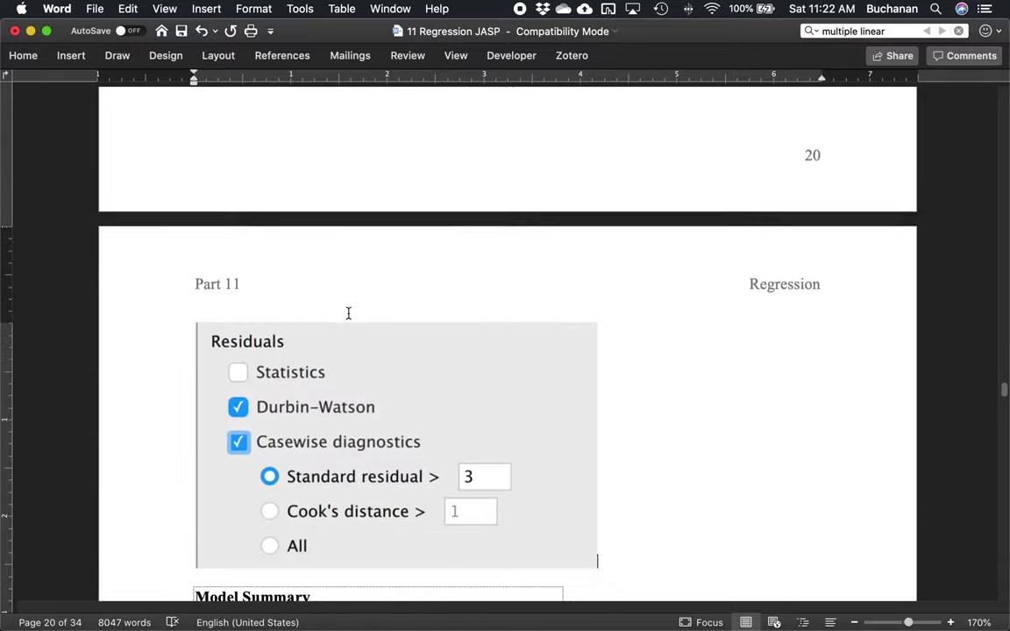
pyautogui.scroll(-1, 348, 313)
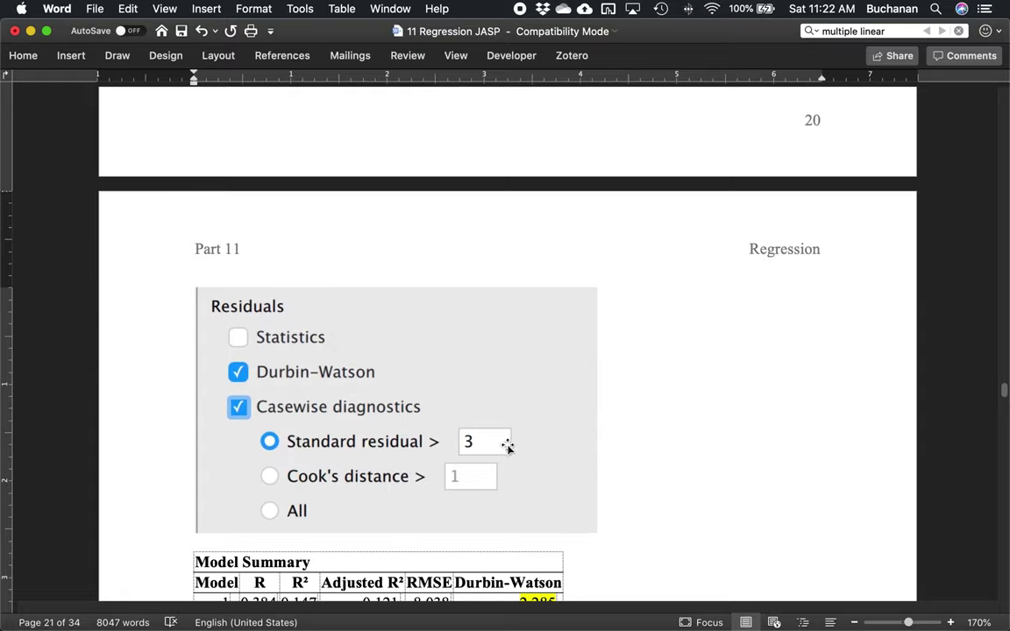
pyautogui.scroll(-4, 561, 368)
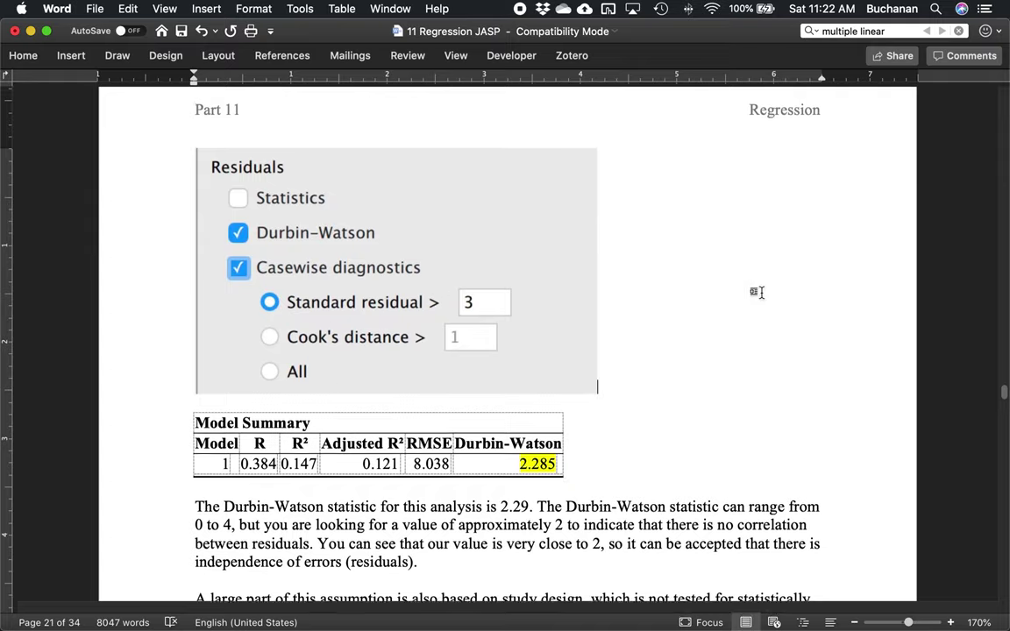
pyautogui.scroll(-6, 757, 292)
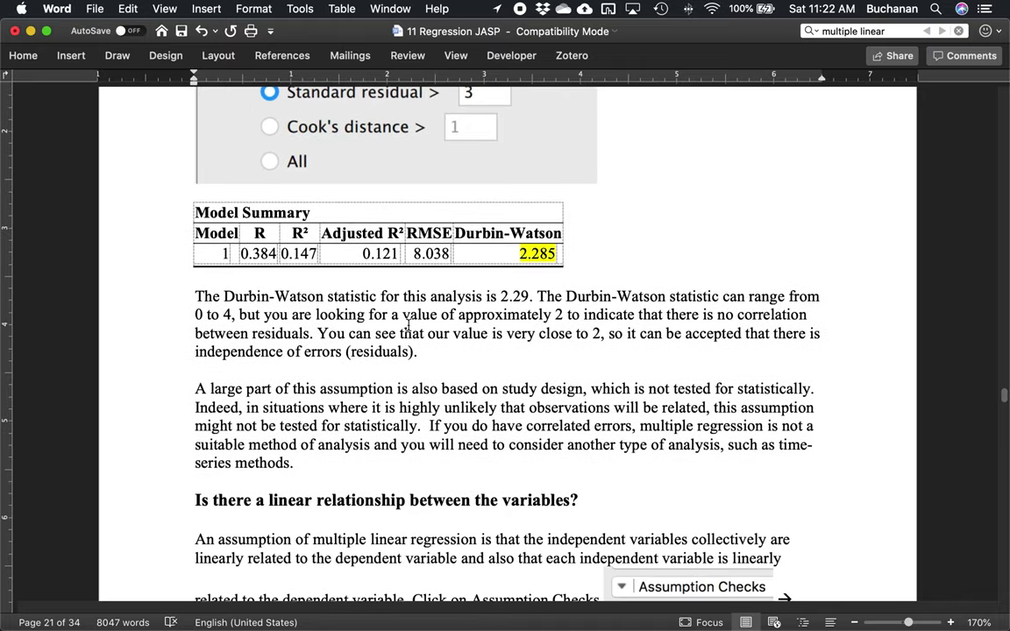
pyautogui.scroll(2, 345, 232)
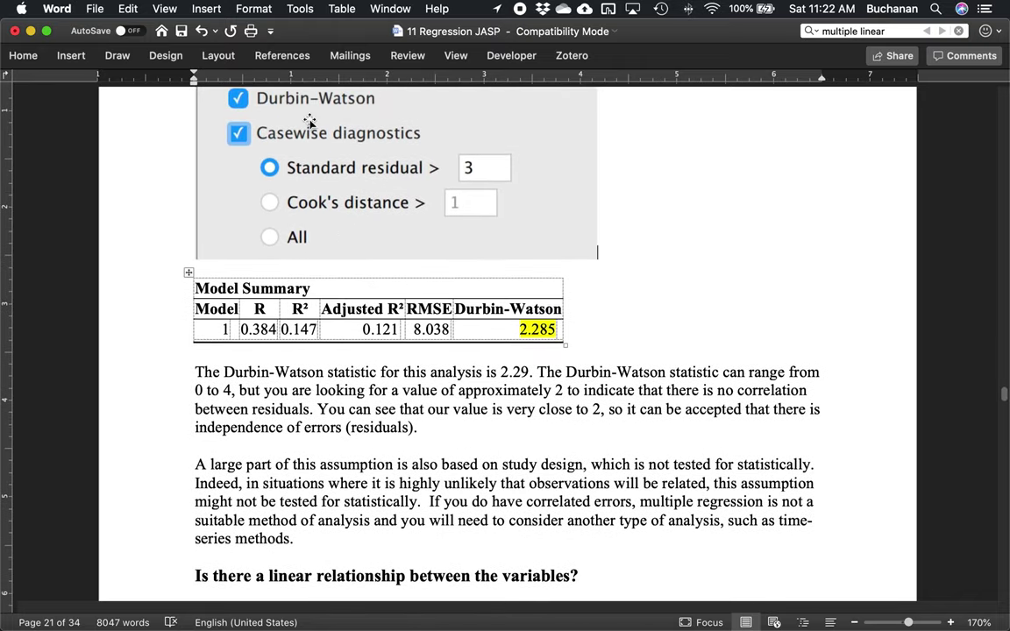
# - Copy the Model Summary table from the JASP results and return to the guide in Word
pyautogui.hotkey('ctrl', 'Up')
pyautogui.click(703, 208)
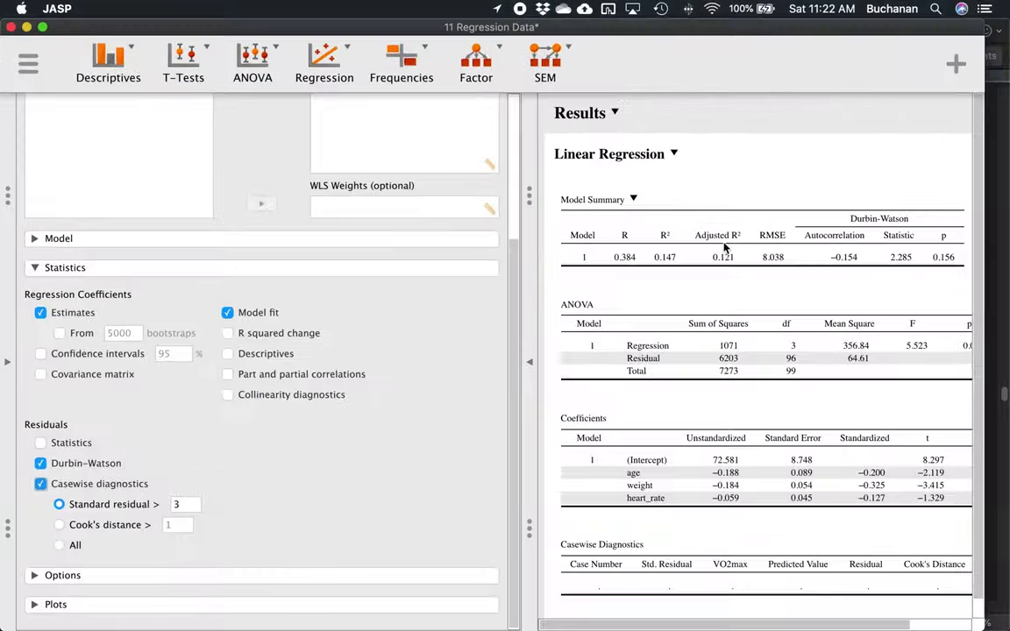
pyautogui.click(635, 201)
pyautogui.click(654, 217)
pyautogui.hotkey('ctrl', 'Up')
pyautogui.click(180, 281)
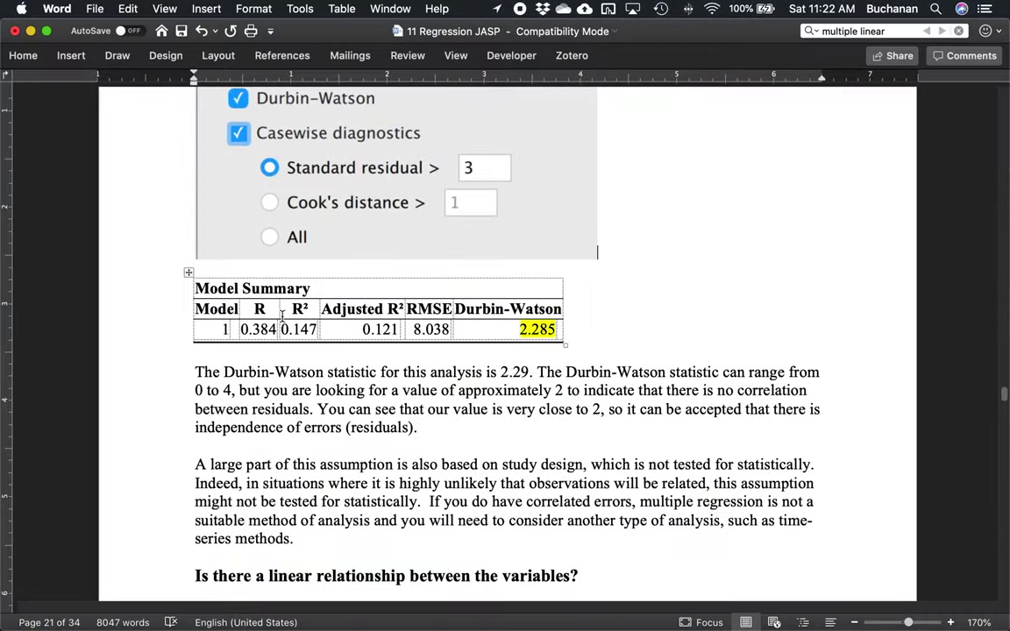
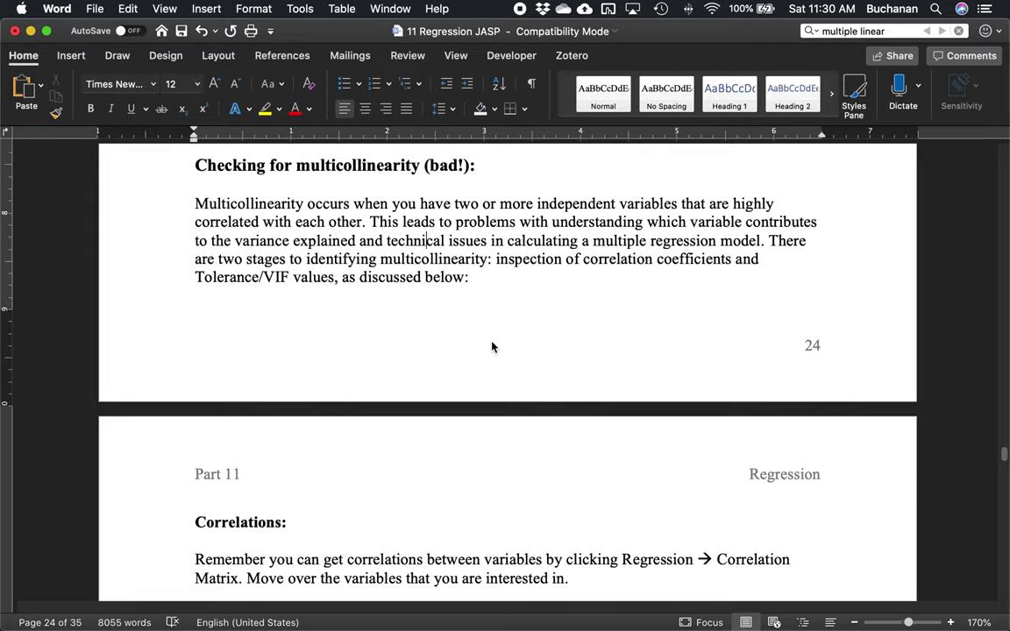
# - Save the 11 Regression JASP guide document
pyautogui.press('super+s')
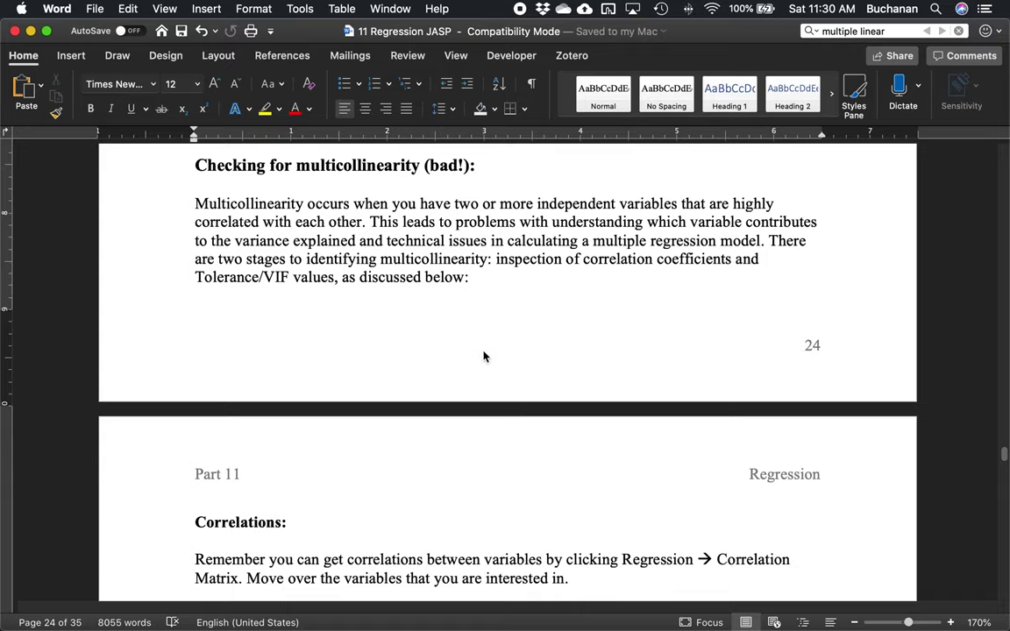
# - Read the guide's multicollinearity and Correlations sections in Word, then check the Linear Regression statistics options in JASP
pyautogui.scroll(-3, 435, 329)
pyautogui.scroll(-1, 439, 321)
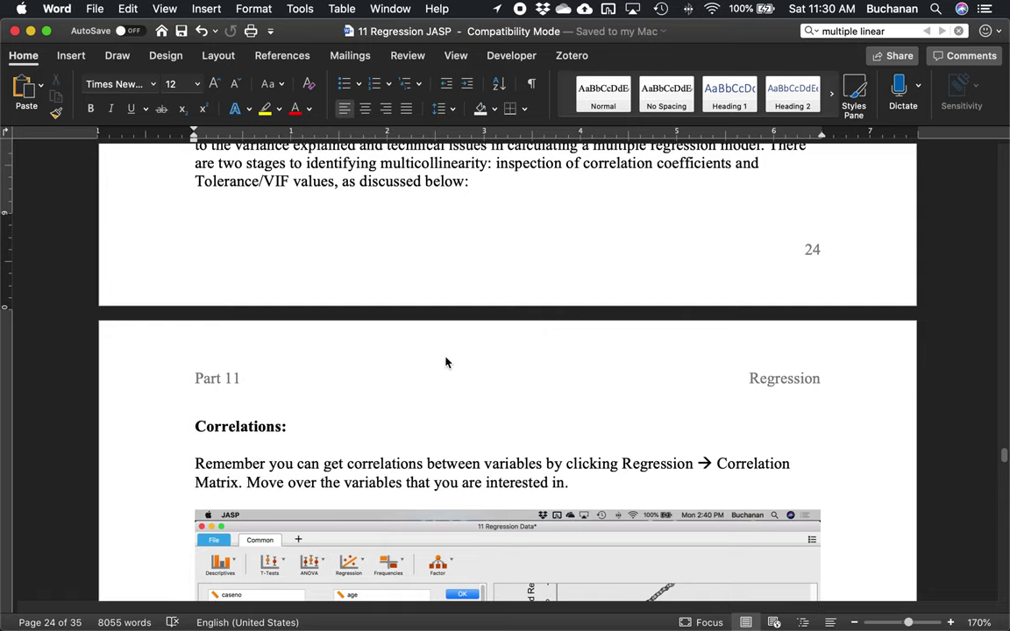
pyautogui.scroll(-5, 464, 350)
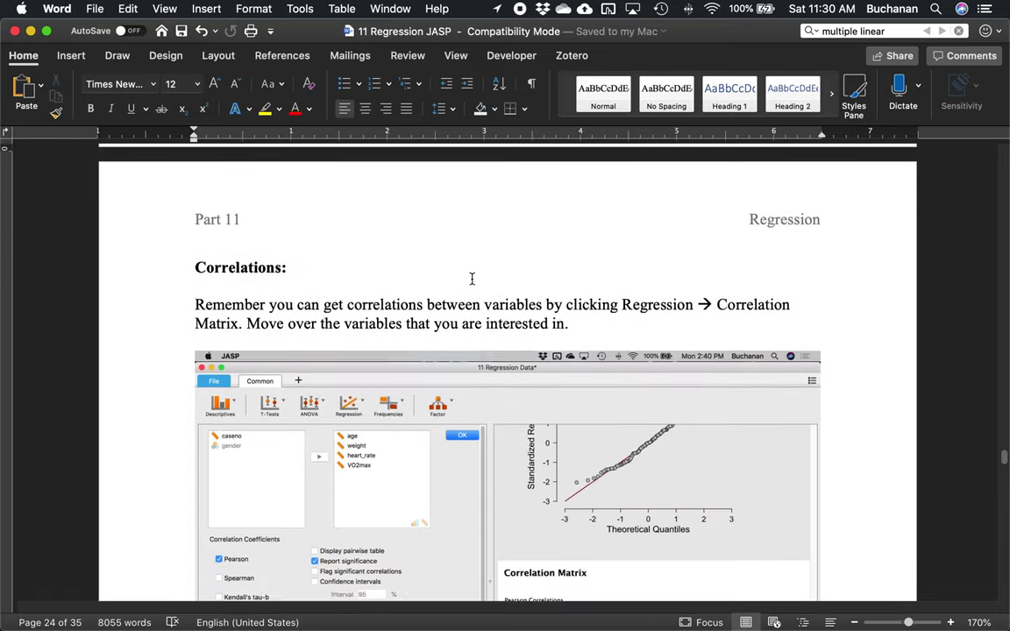
pyautogui.scroll(-4, 472, 279)
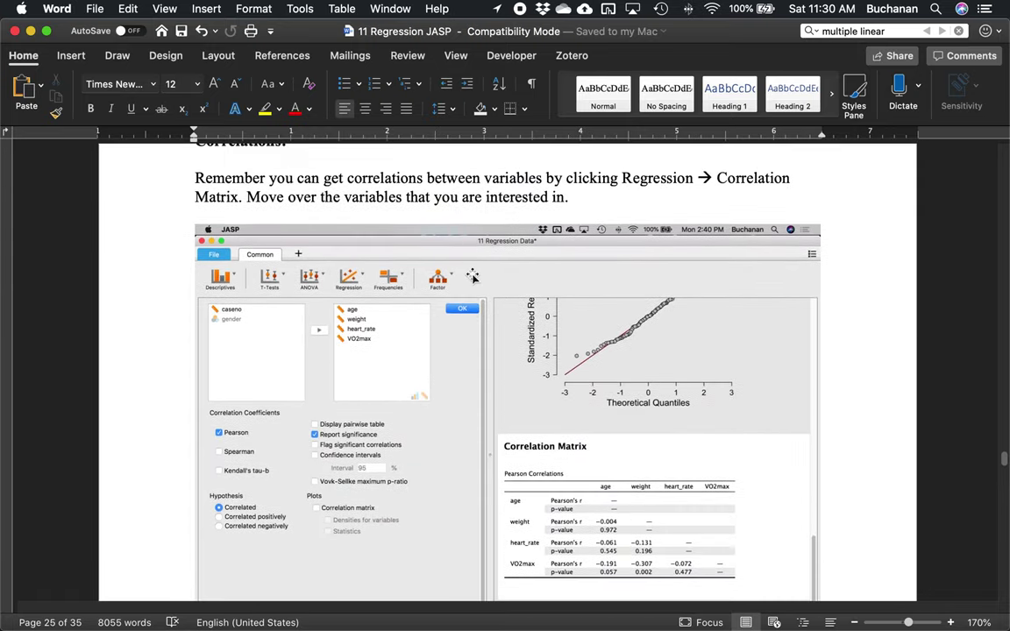
pyautogui.hotkey('ctrl', 'Up')
pyautogui.click(687, 219)
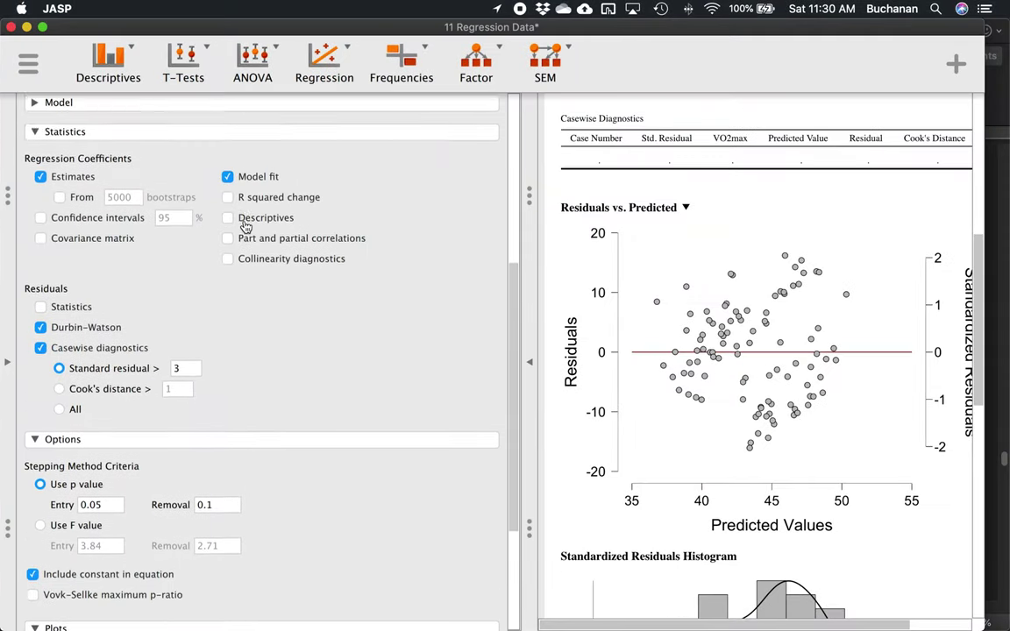
pyautogui.scroll(5, 246, 226)
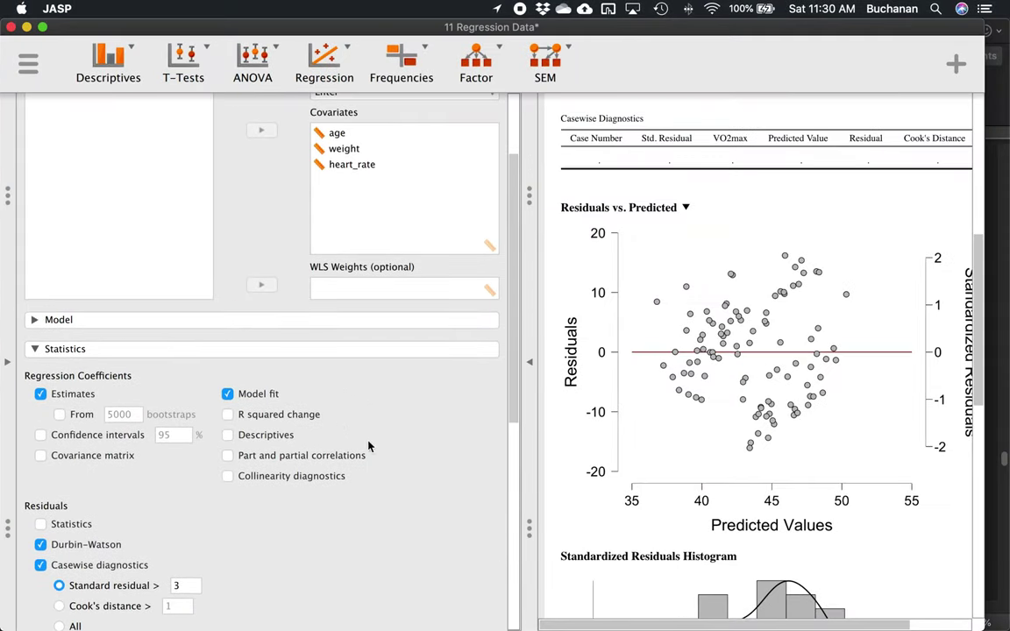
pyautogui.scroll(-3, 428, 451)
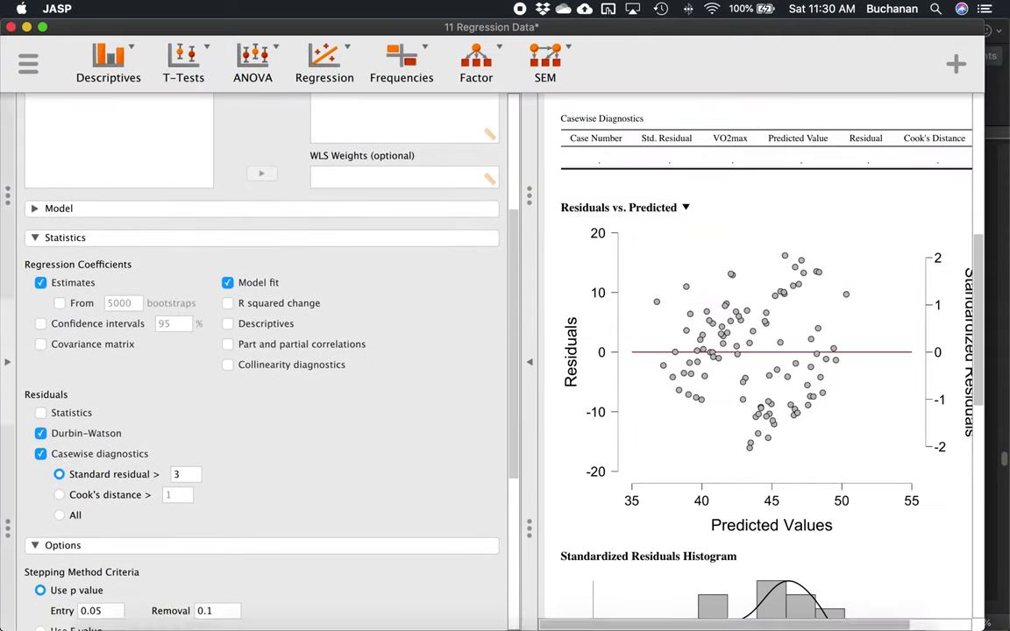
# - Review the guide's Pearson Correlations table and explanation in Word, then examine JASP's Linear Regression options, including the Model section
pyautogui.hotkey('ctrl', 'Up')
pyautogui.click(383, 294)
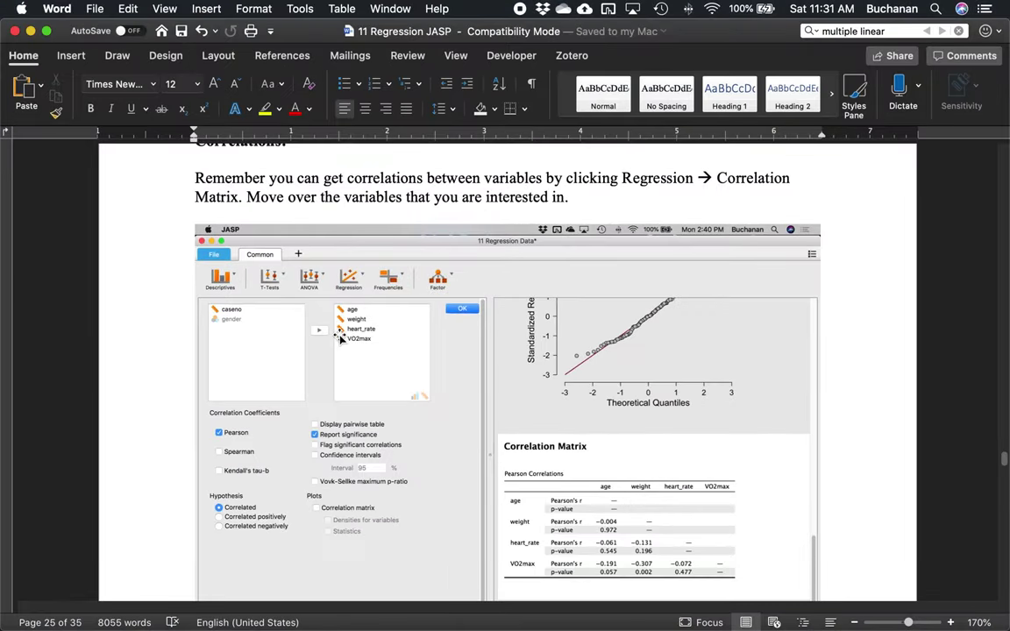
pyautogui.scroll(2, 340, 339)
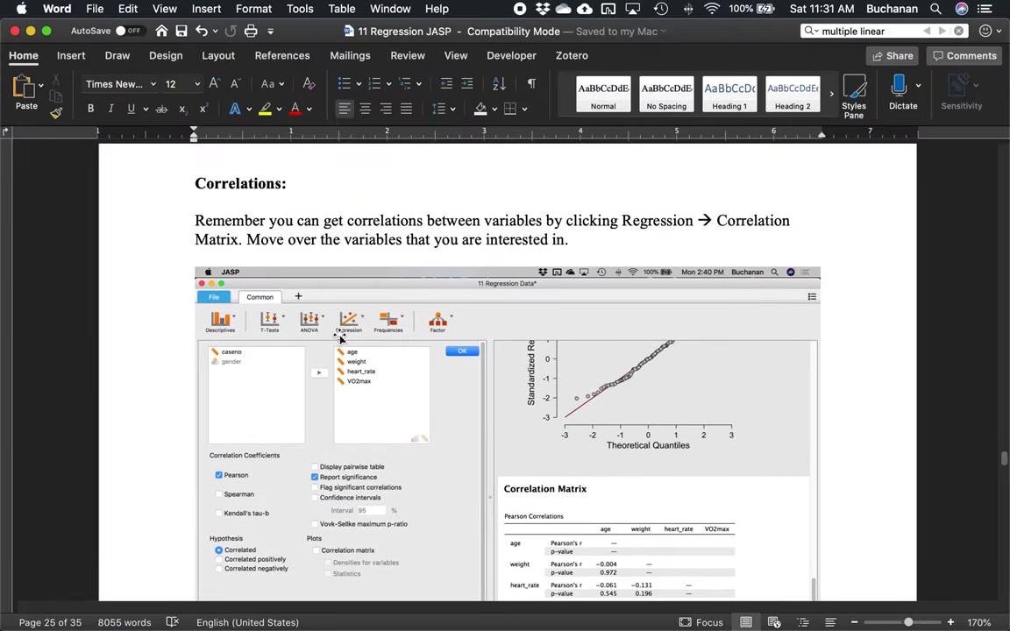
pyautogui.scroll(15, 341, 339)
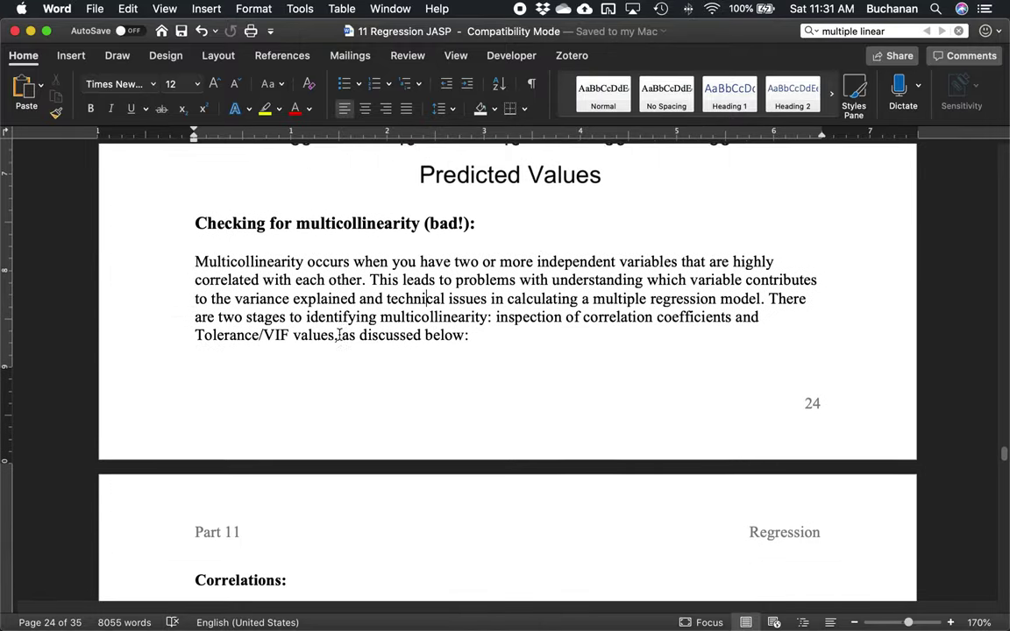
pyautogui.scroll(-20, 340, 335)
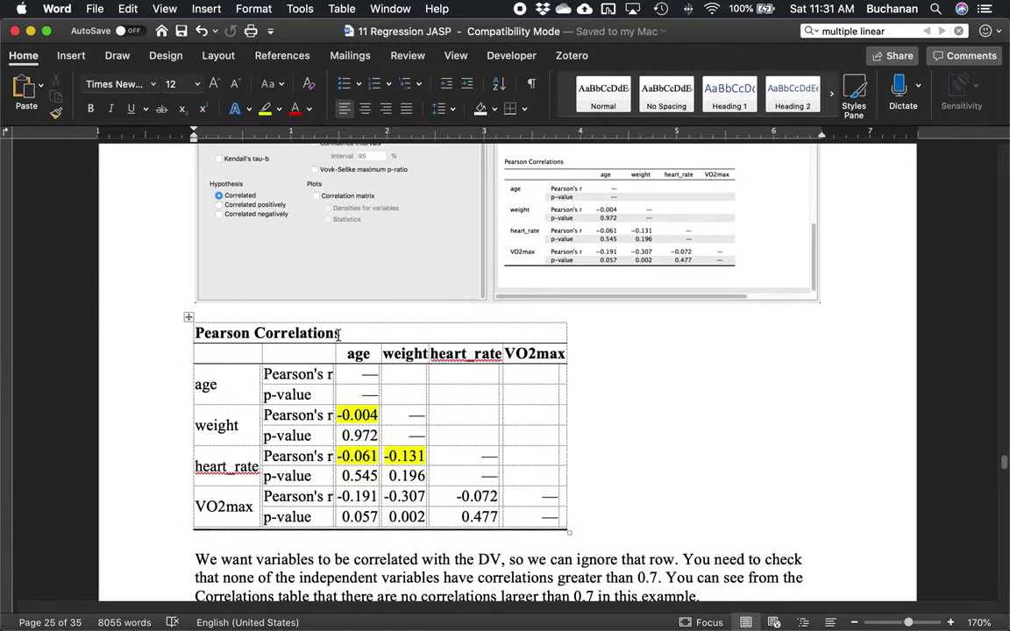
pyautogui.scroll(-4, 340, 334)
pyautogui.hotkey('ctrl', 'Up')
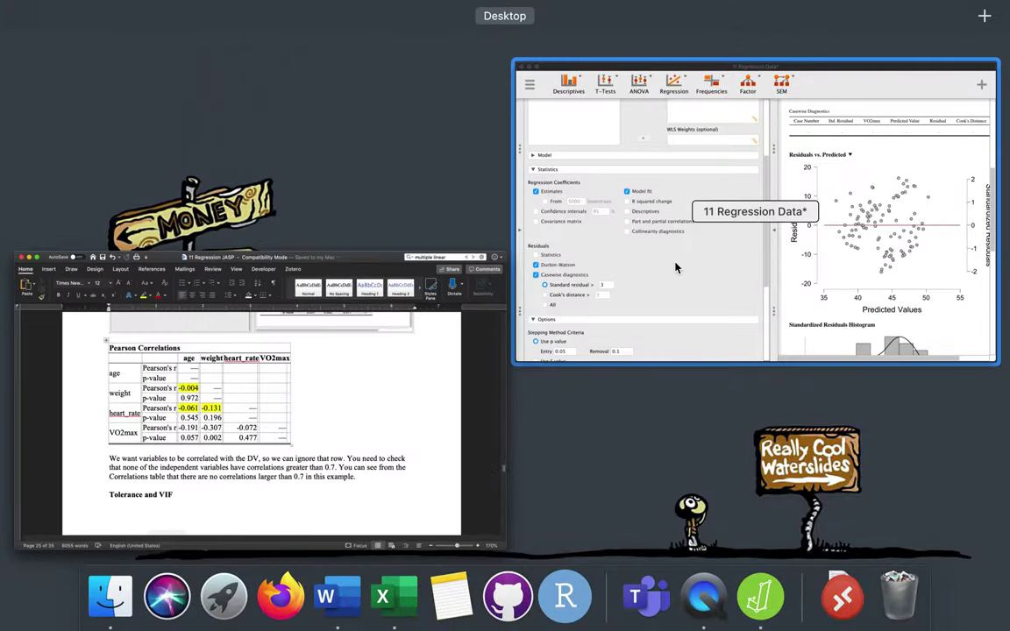
pyautogui.click(676, 268)
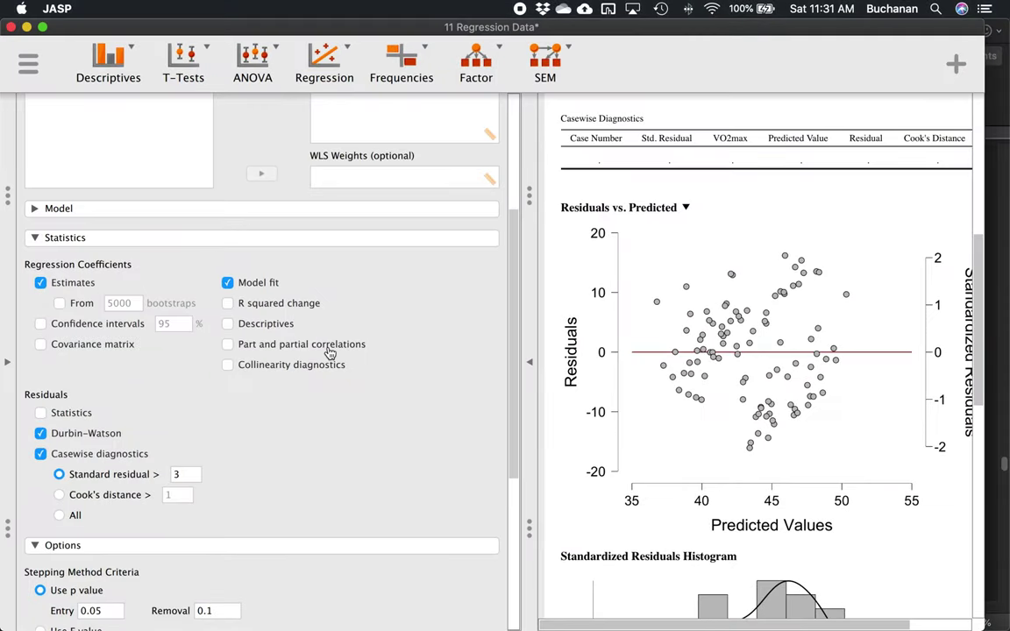
pyautogui.scroll(-8, 363, 304)
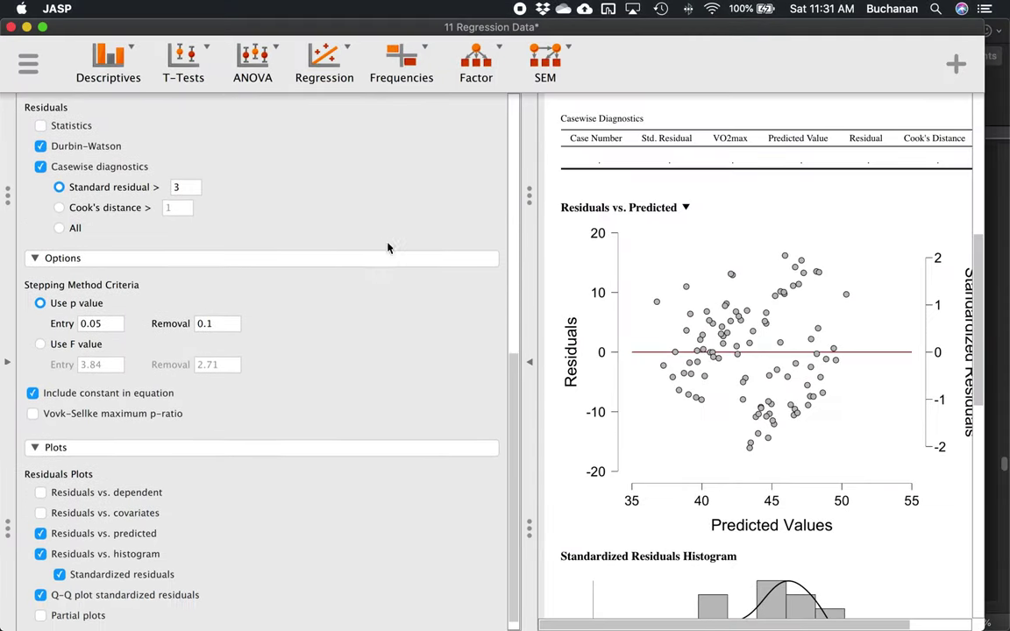
pyautogui.scroll(10, 185, 534)
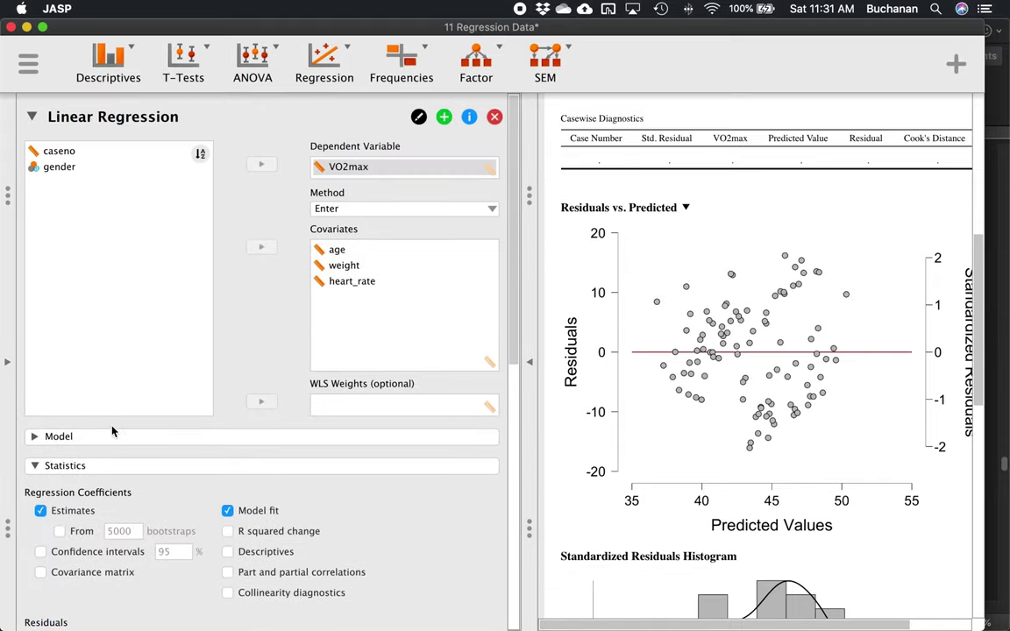
pyautogui.click(112, 435)
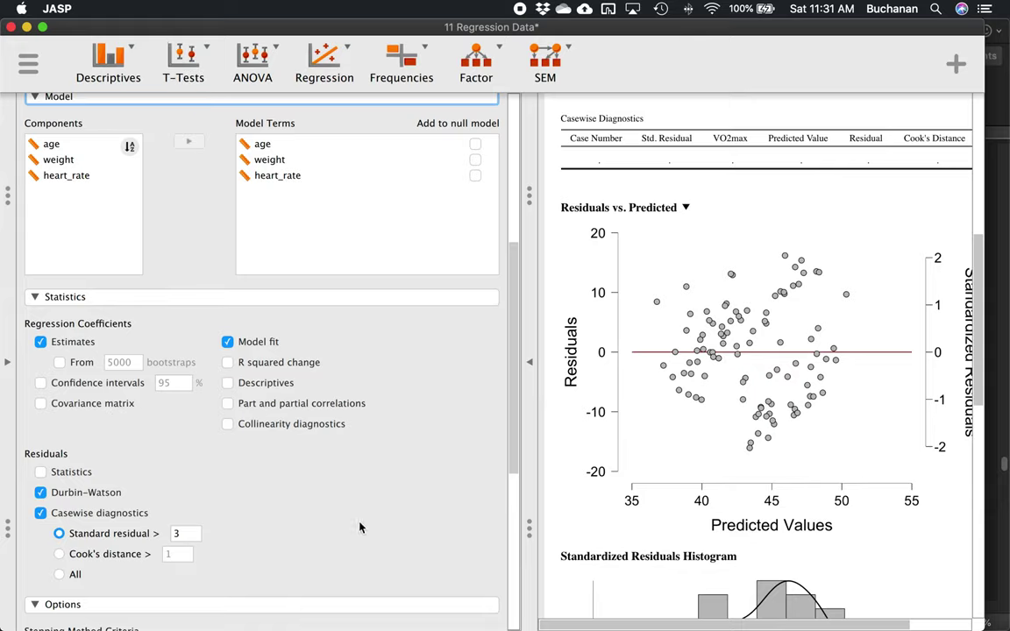
pyautogui.scroll(-3, 232, 421)
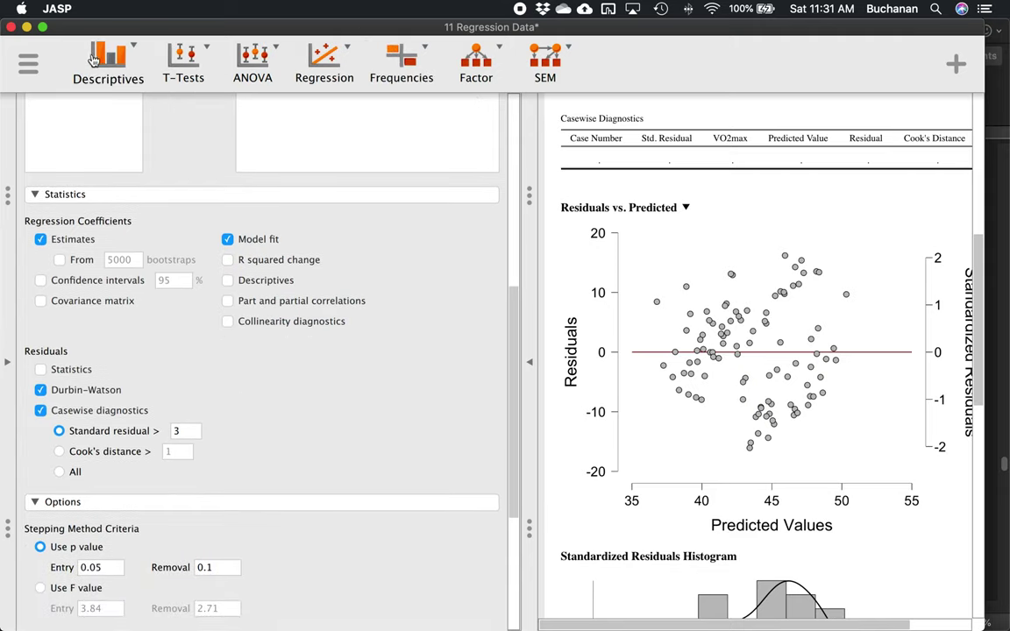
# - Add a Correlation Matrix analysis with age, weight and heart_rate as its variables
pyautogui.click(326, 65)
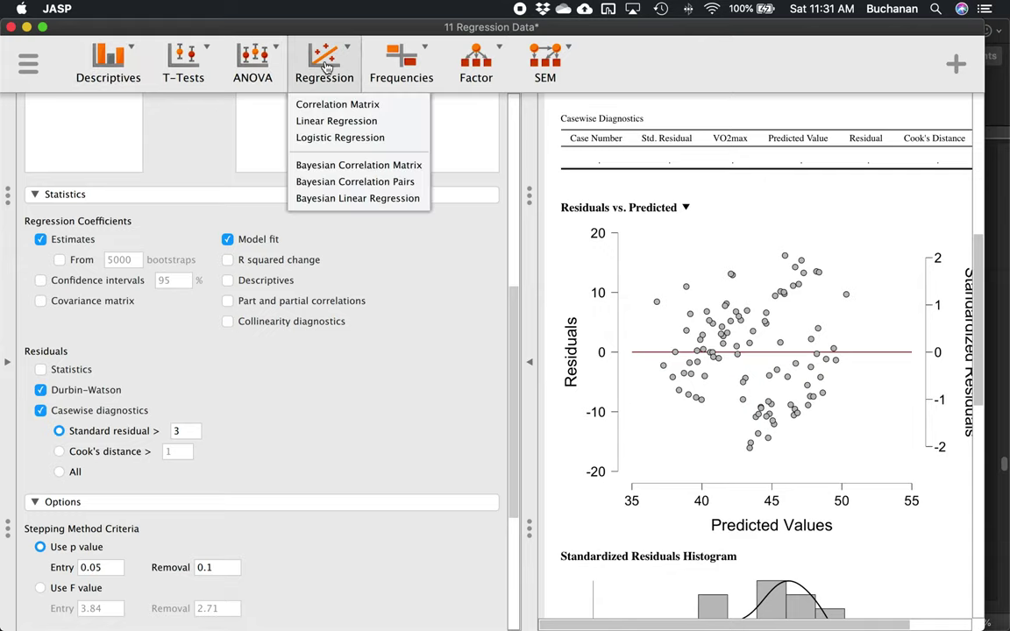
pyautogui.click(333, 104)
pyautogui.click(70, 217)
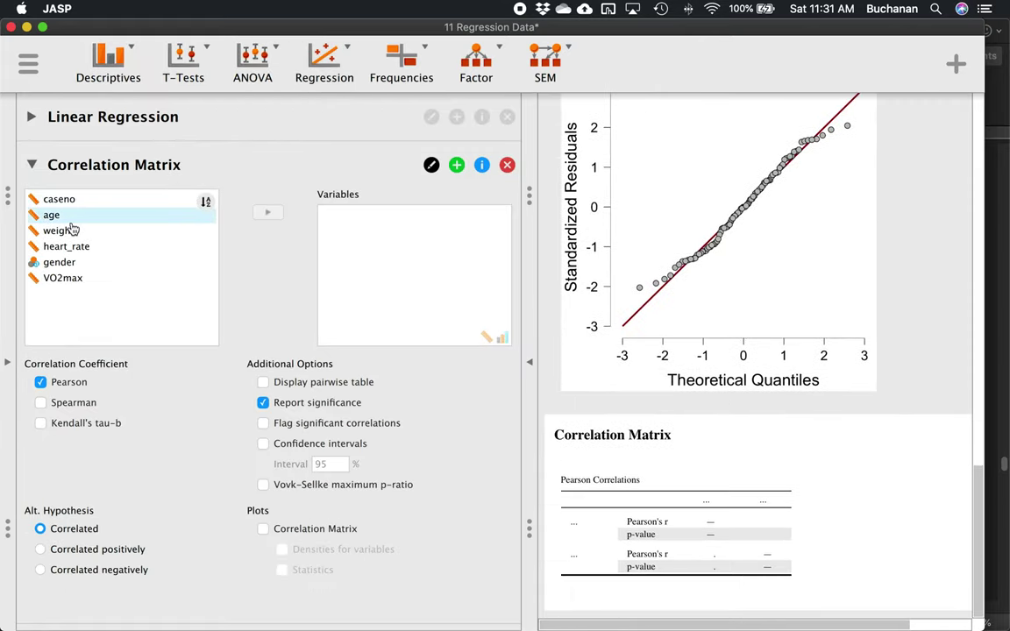
pyautogui.click(268, 211)
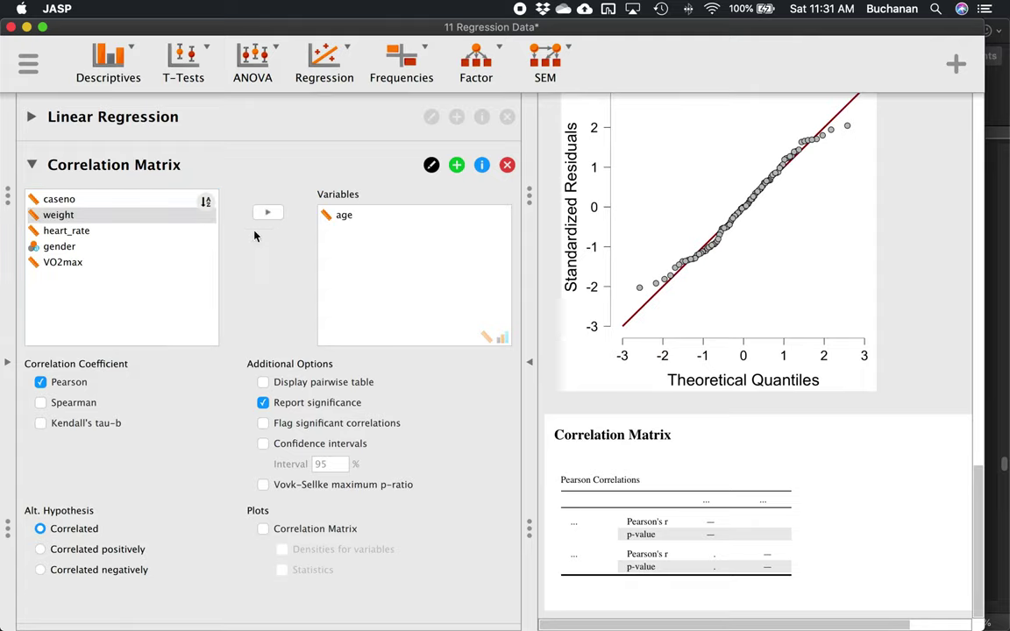
pyautogui.click(74, 217)
pyautogui.click(268, 212)
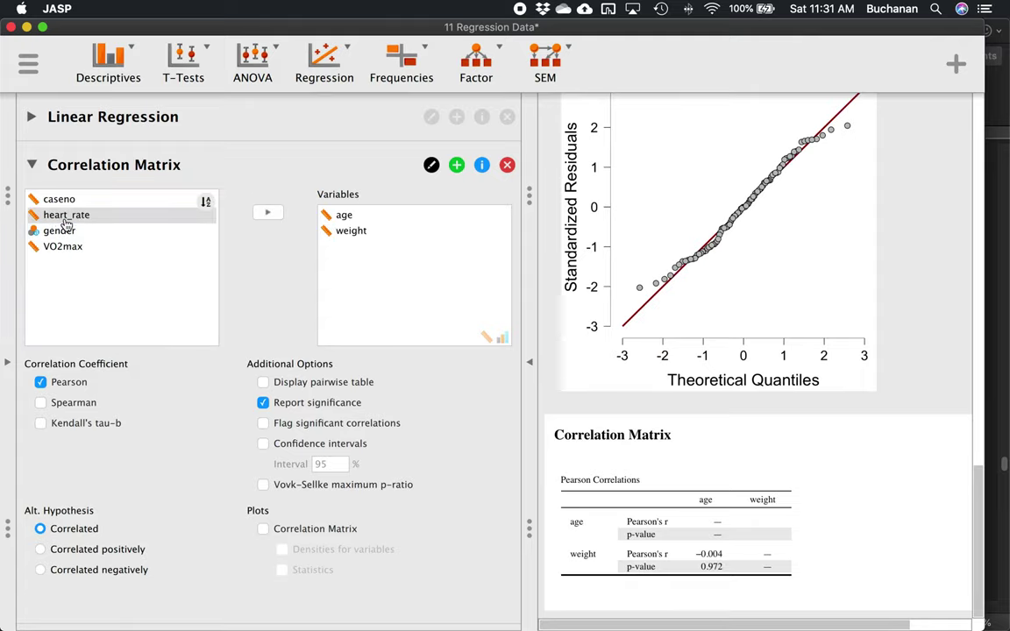
pyautogui.click(267, 212)
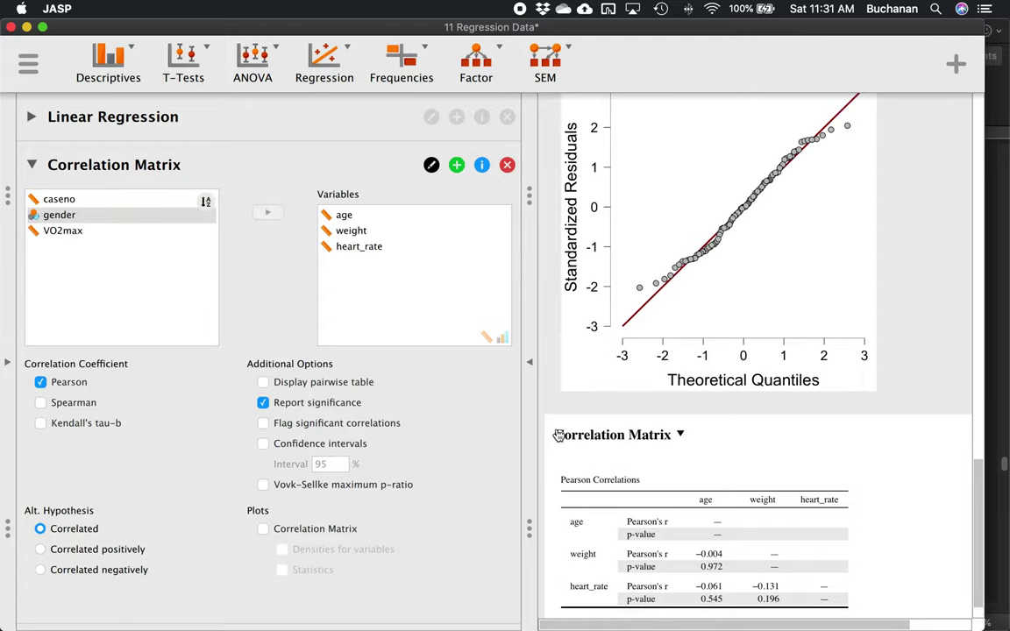
# - Display the correlations as a pairwise table and copy the Pearson Correlations table from the results
pyautogui.scroll(-1, 693, 404)
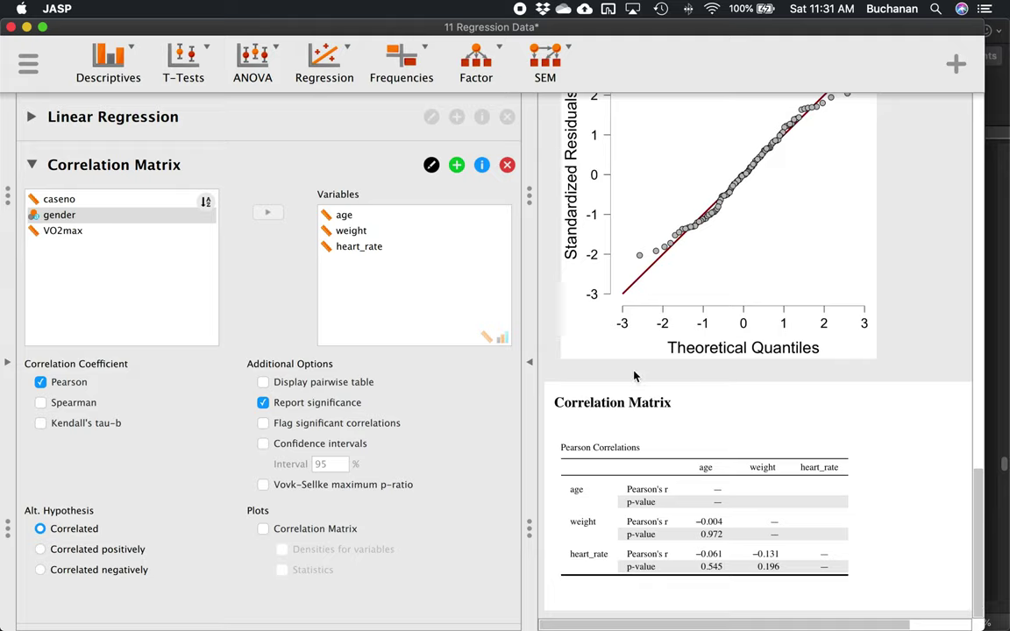
pyautogui.click(263, 382)
pyautogui.click(649, 499)
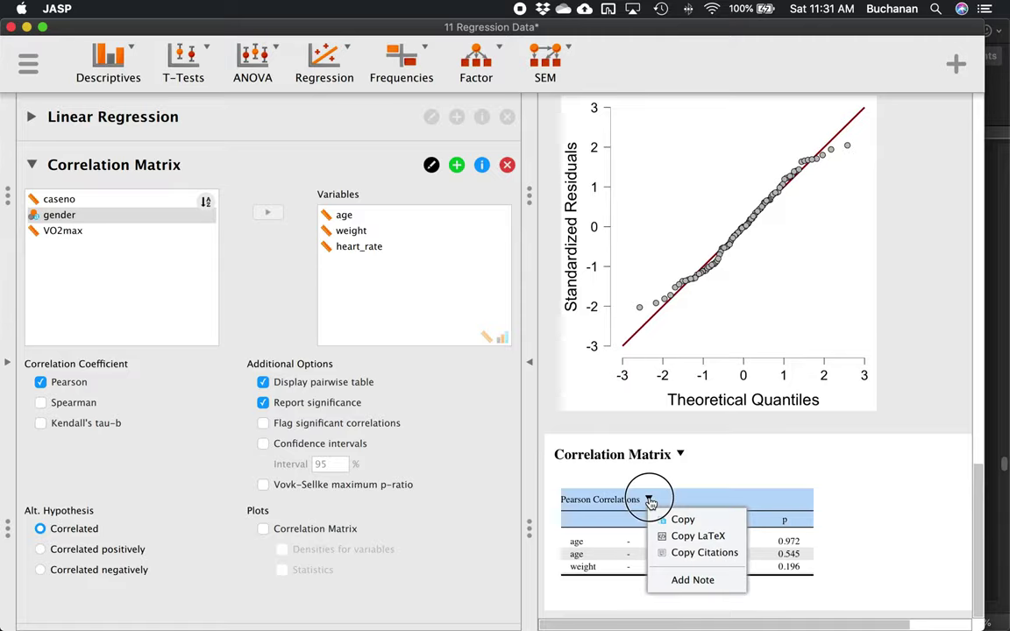
pyautogui.click(668, 524)
# - Switch to Word and paste the copied correlations table separately, with blank lines between it and the old Pearson Correlations table
pyautogui.hotkey('ctrl', 'Up')
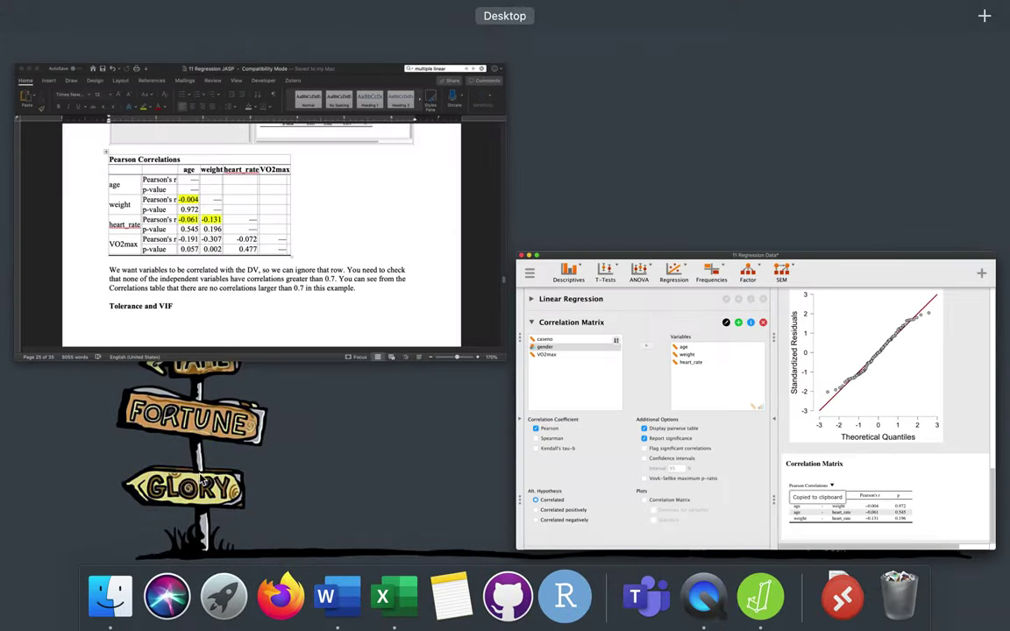
pyautogui.click(281, 323)
pyautogui.click(273, 394)
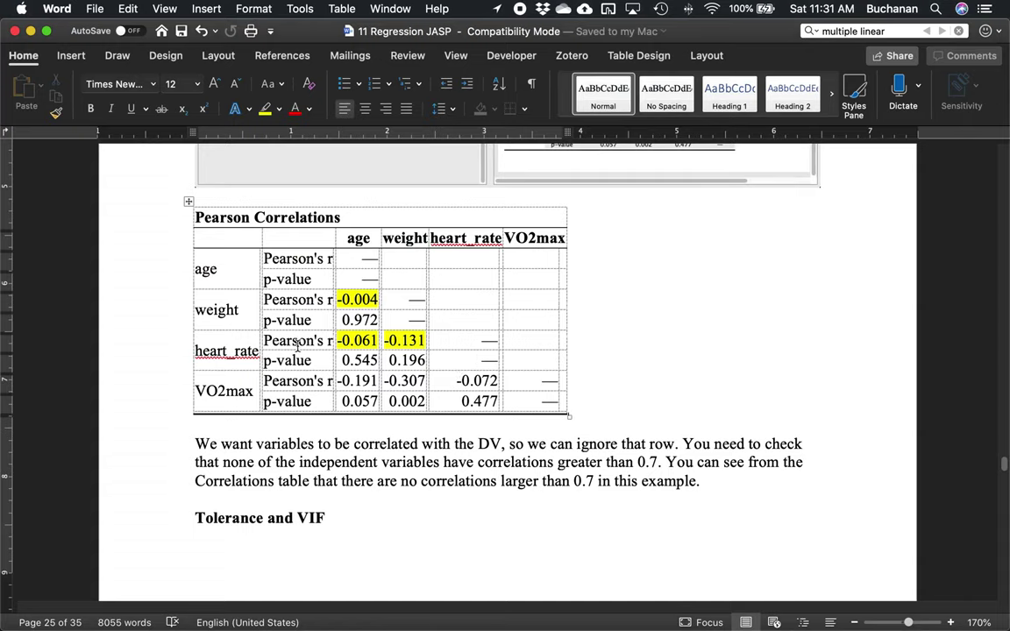
pyautogui.press('Down')
pyautogui.press('Down')
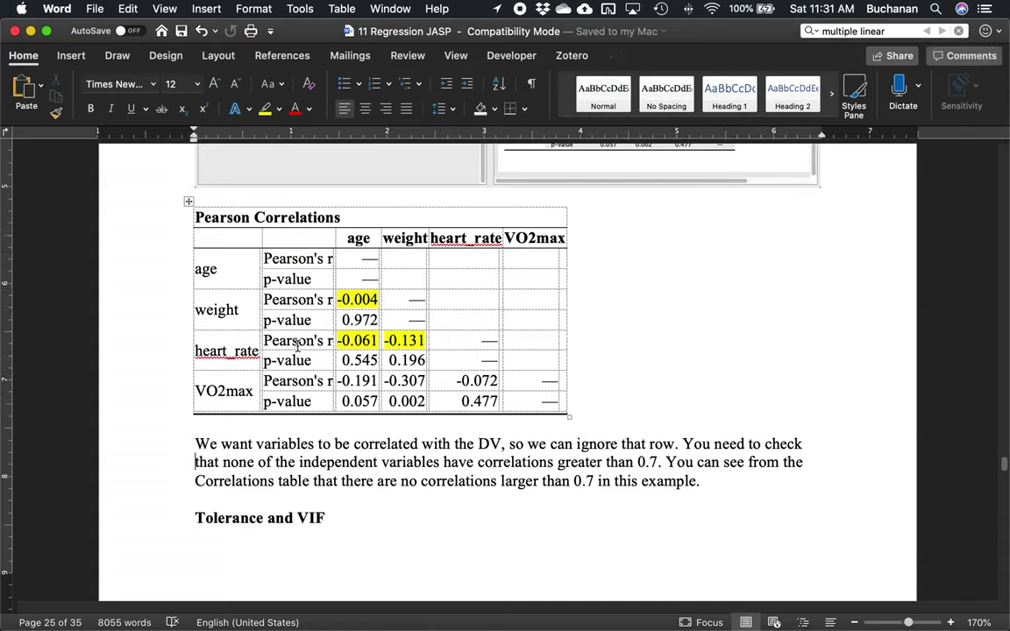
pyautogui.press('Return')
pyautogui.press('Return')
pyautogui.press('Up')
pyautogui.press('super+v')
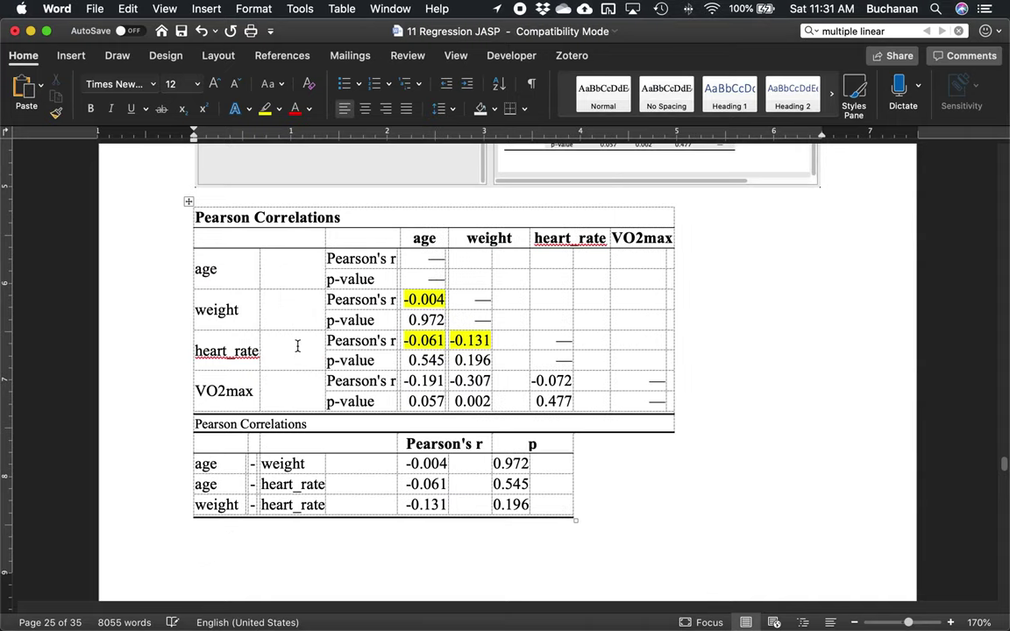
pyautogui.press('super+z')
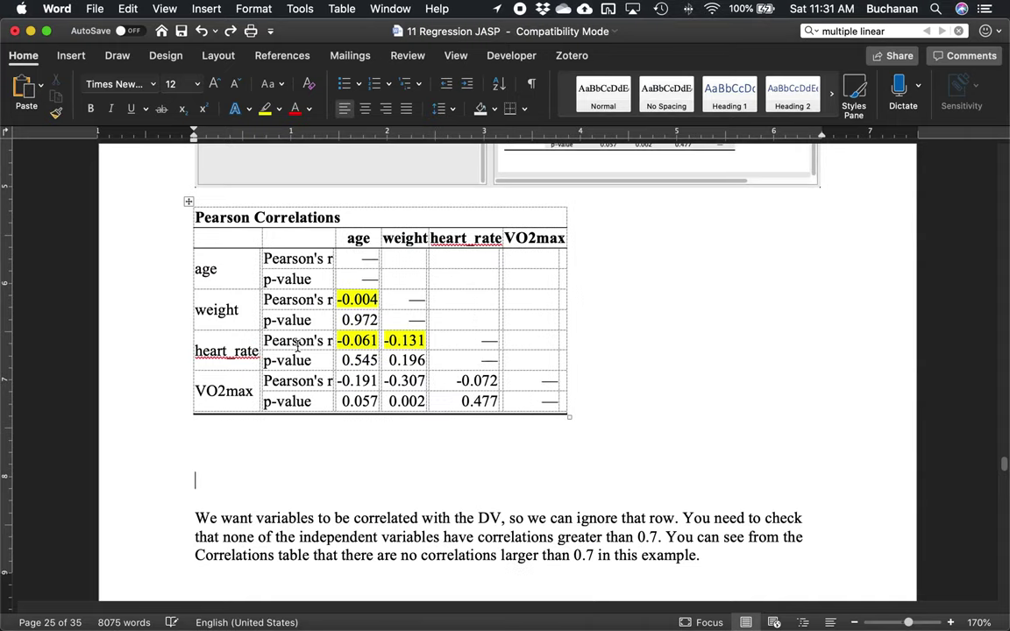
pyautogui.press('super+v')
# - Try to remove a blank line above the newly pasted Pearson Correlations table
pyautogui.press('Up')
pyautogui.press('Up')
pyautogui.press('Up')
pyautogui.press('Up')
pyautogui.press('Up')
pyautogui.press('Up')
pyautogui.press('Up')
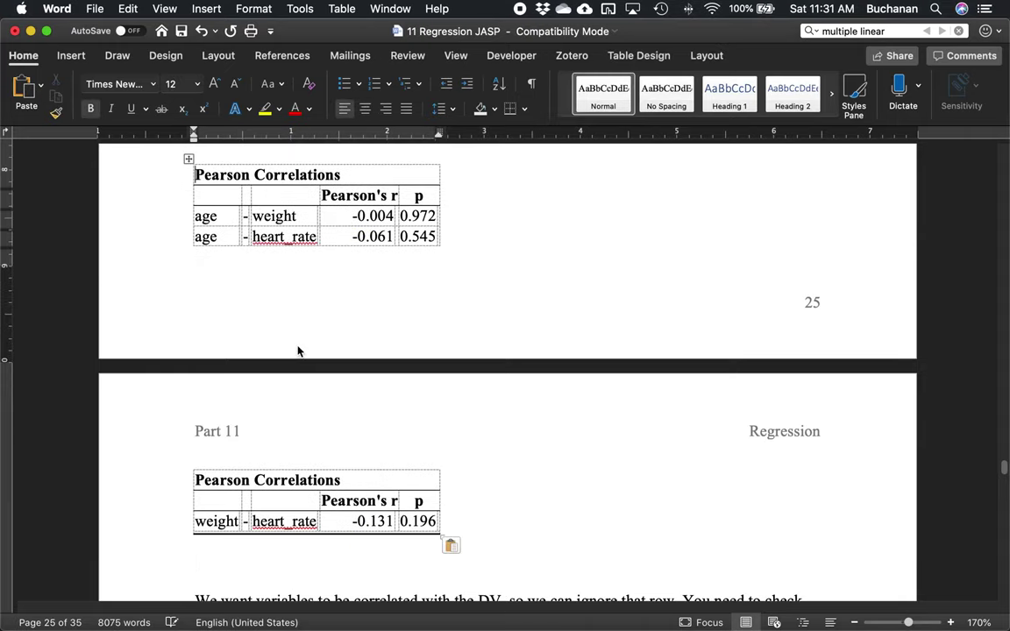
pyautogui.press('BackSpace')
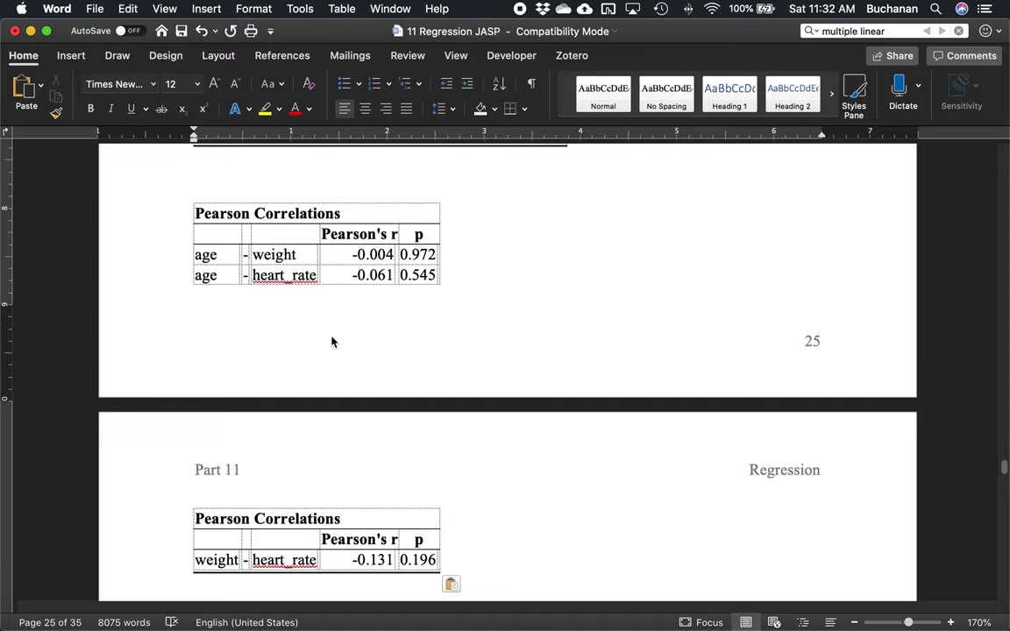
# - Highlight all three Pearson's r values in the new Pearson Correlations table in yellow
pyautogui.scroll(-2, 413, 387)
pyautogui.click(257, 562)
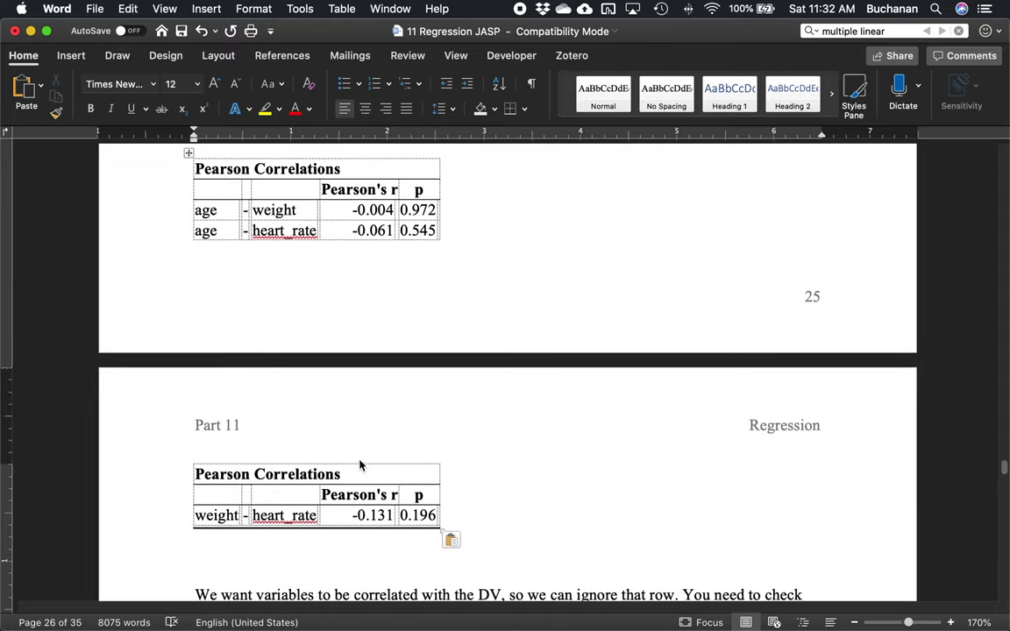
pyautogui.scroll(5, 379, 460)
pyautogui.scroll(2, 380, 448)
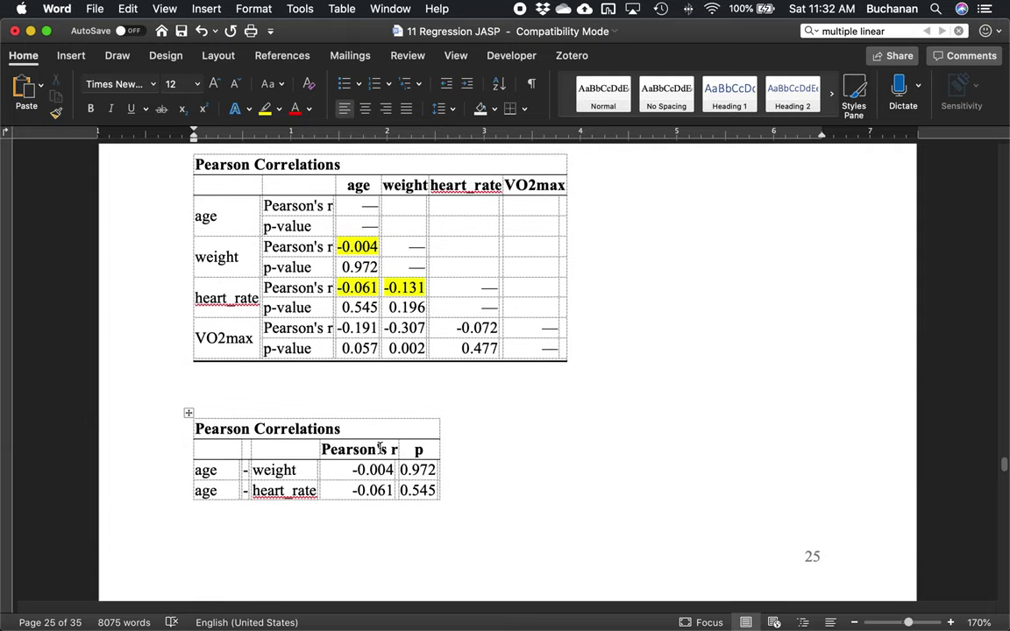
pyautogui.scroll(-2, 377, 411)
pyautogui.scroll(-1, 382, 414)
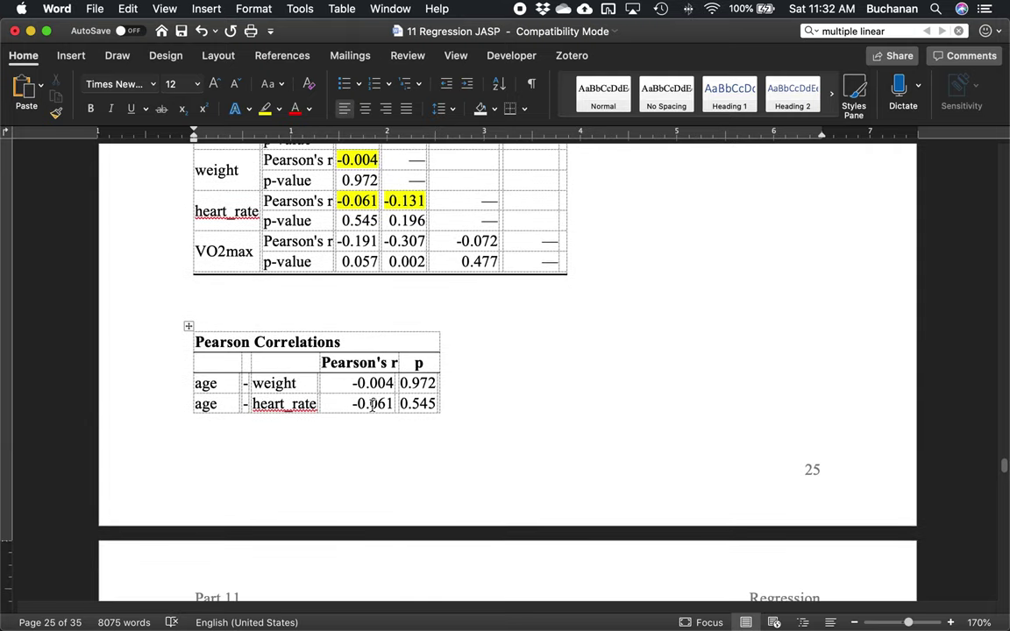
pyautogui.moveTo(350, 383); pyautogui.dragTo(373, 404)
pyautogui.scroll(-5, 363, 491)
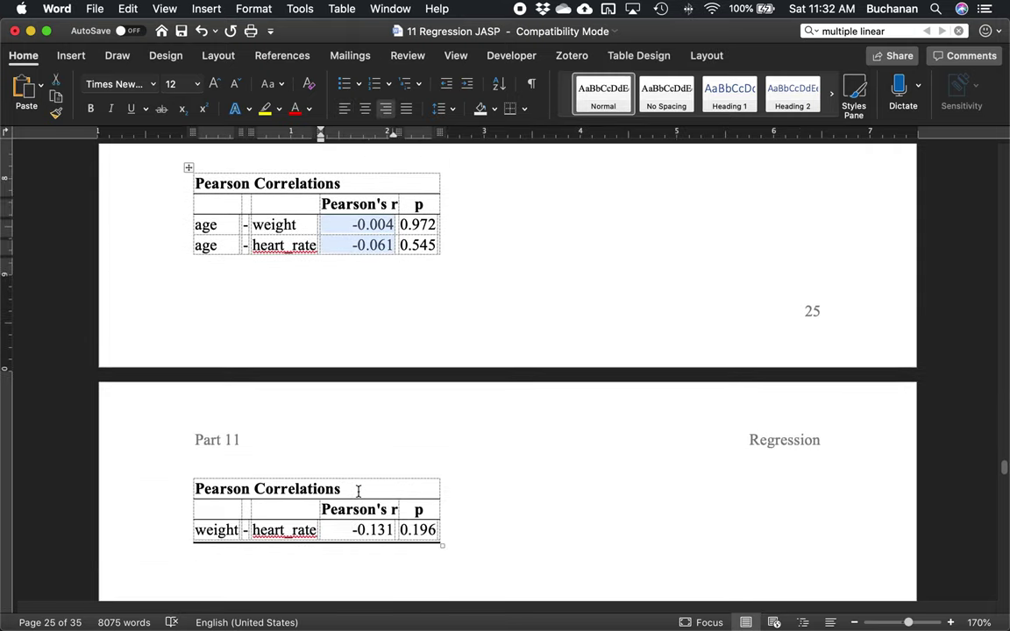
pyautogui.moveTo(347, 527); pyautogui.dragTo(351, 531)
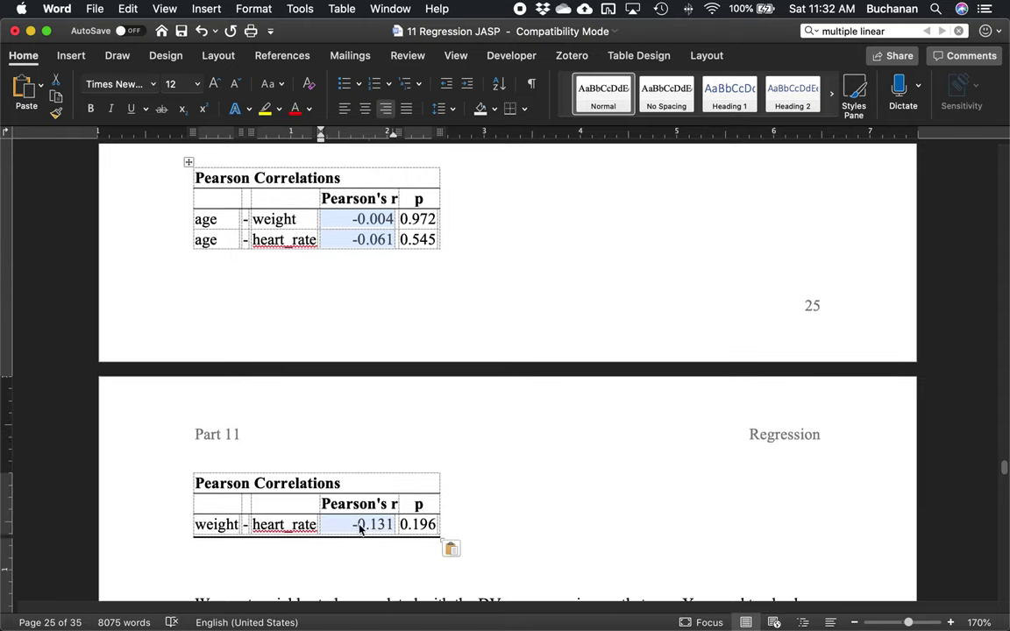
pyautogui.click(265, 109)
# - Remove the extra blank lines between the new Pearson Correlations table and the paragraph below it
pyautogui.scroll(1, 474, 359)
pyautogui.scroll(-6, 465, 347)
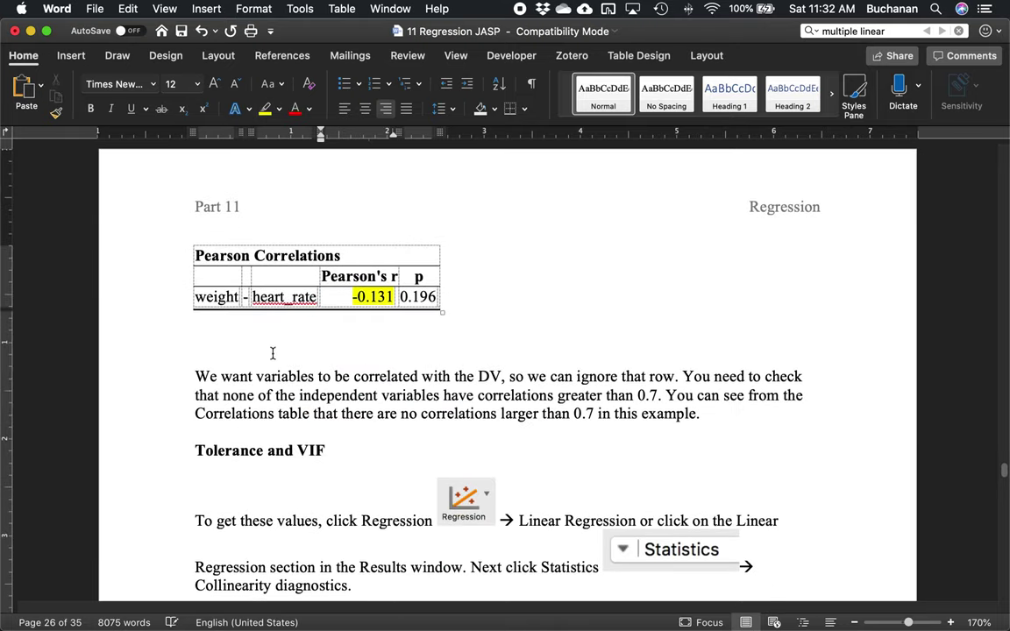
pyautogui.press('Delete')
pyautogui.press('Delete')
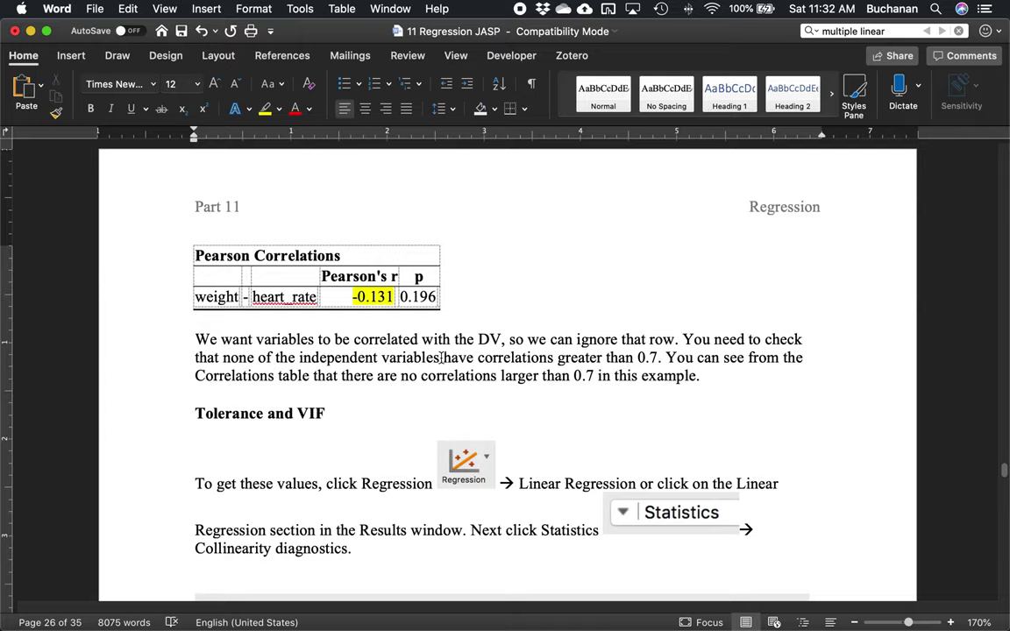
# - Clear the contents of the VO2max row in the old Pearson Correlations table
pyautogui.scroll(10, 528, 354)
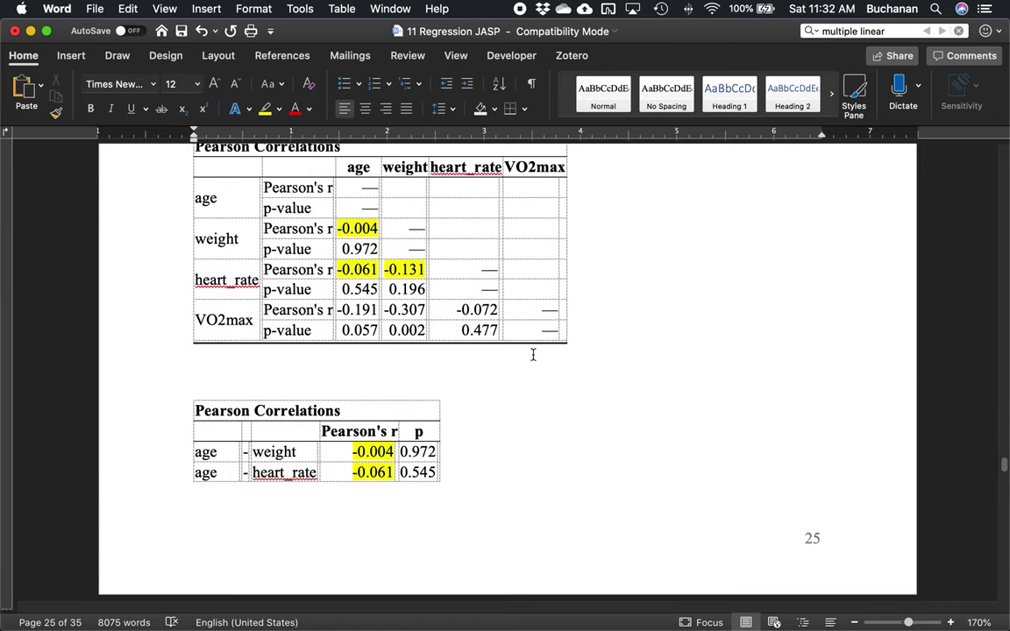
pyautogui.moveTo(213, 317); pyautogui.dragTo(563, 326)
pyautogui.press('Delete')
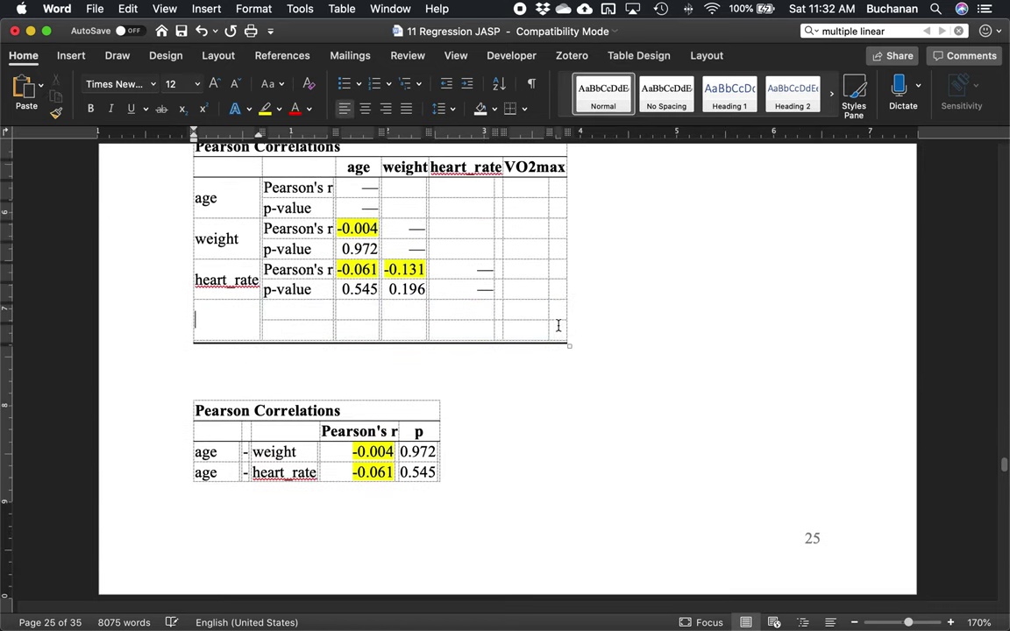
# - Delete the entire old Pearson Correlations table and the blank lines around it, keeping the new pairwise table under the screenshot
pyautogui.click(230, 374)
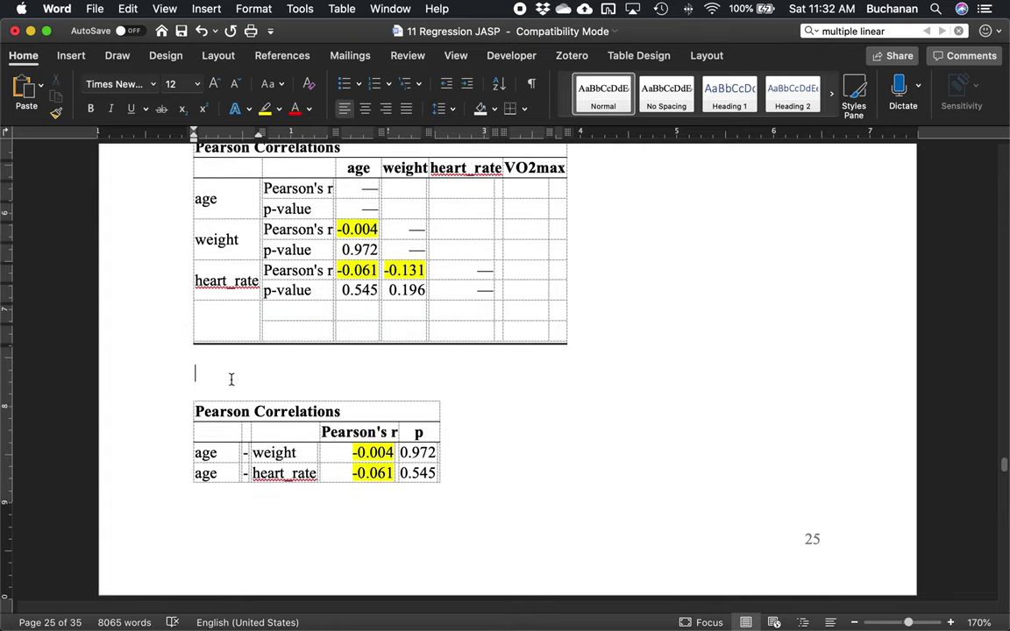
pyautogui.scroll(3, 219, 363)
pyautogui.click(183, 261)
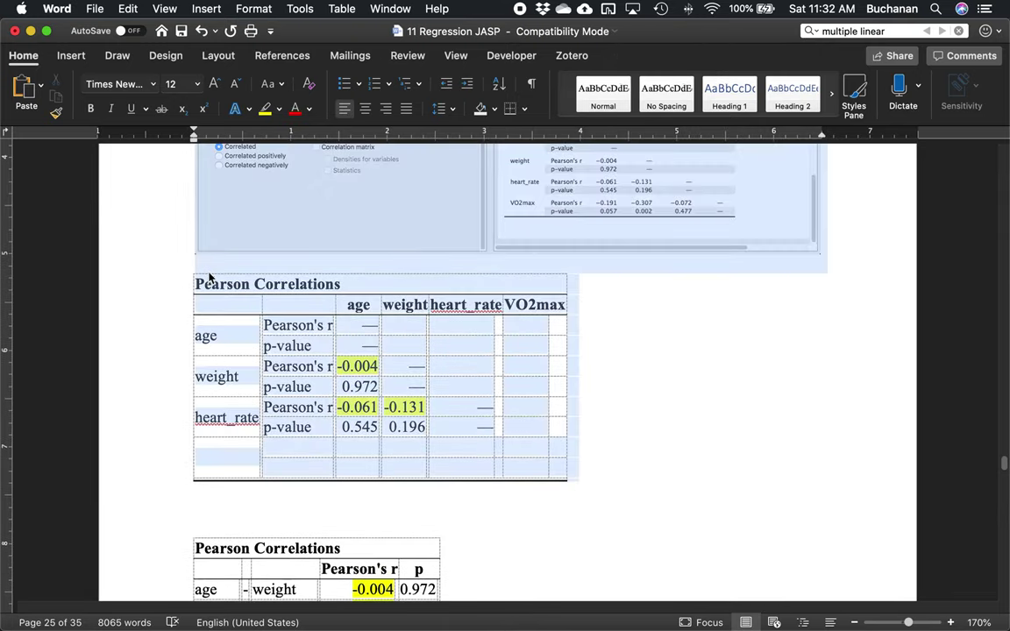
pyautogui.click(186, 273)
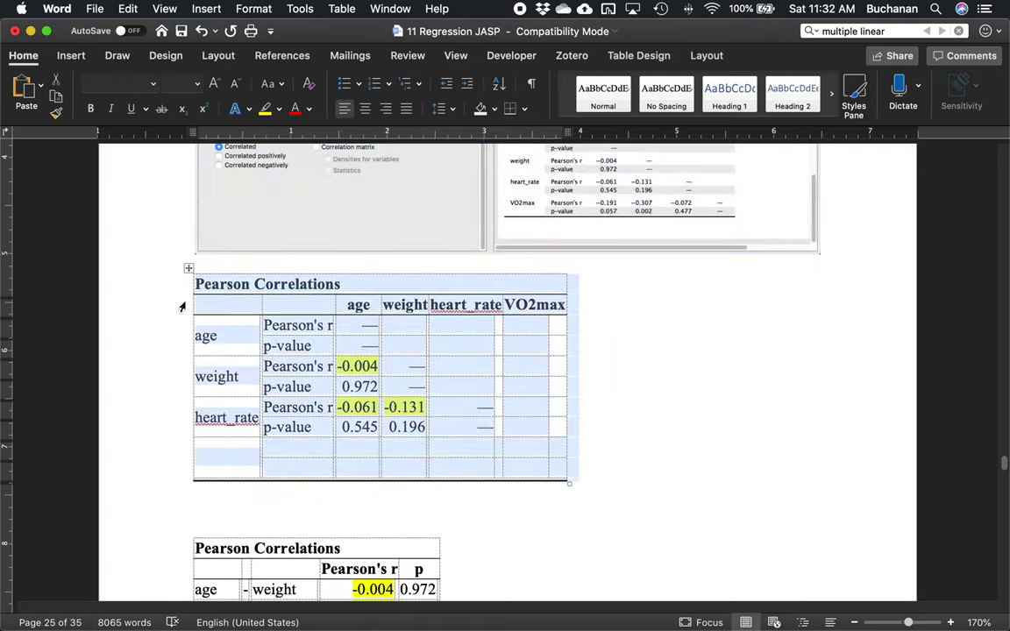
pyautogui.press('Delete')
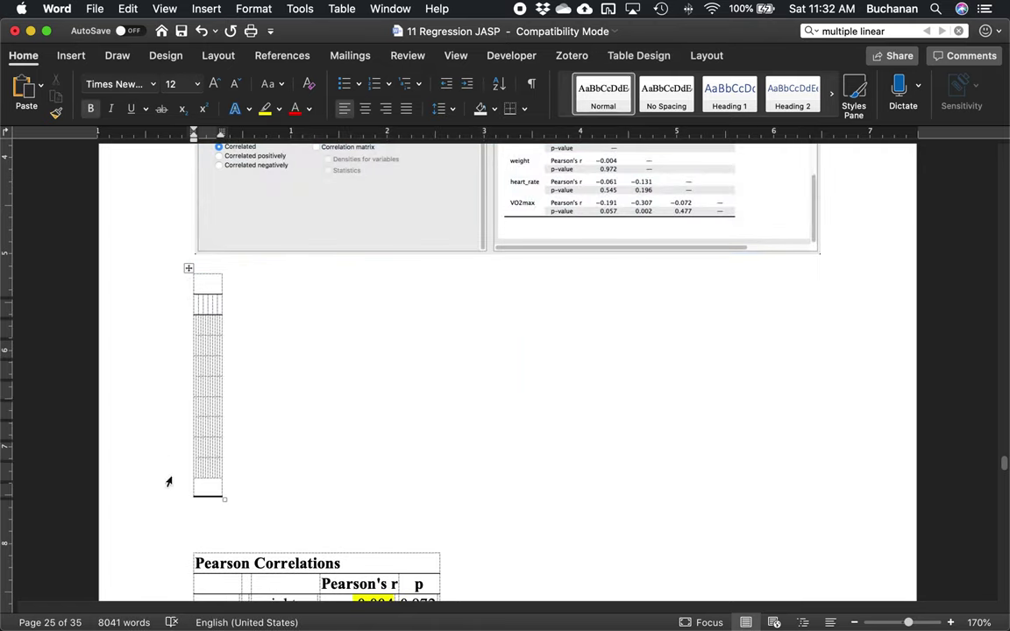
pyautogui.moveTo(196, 476); pyautogui.dragTo(146, 291)
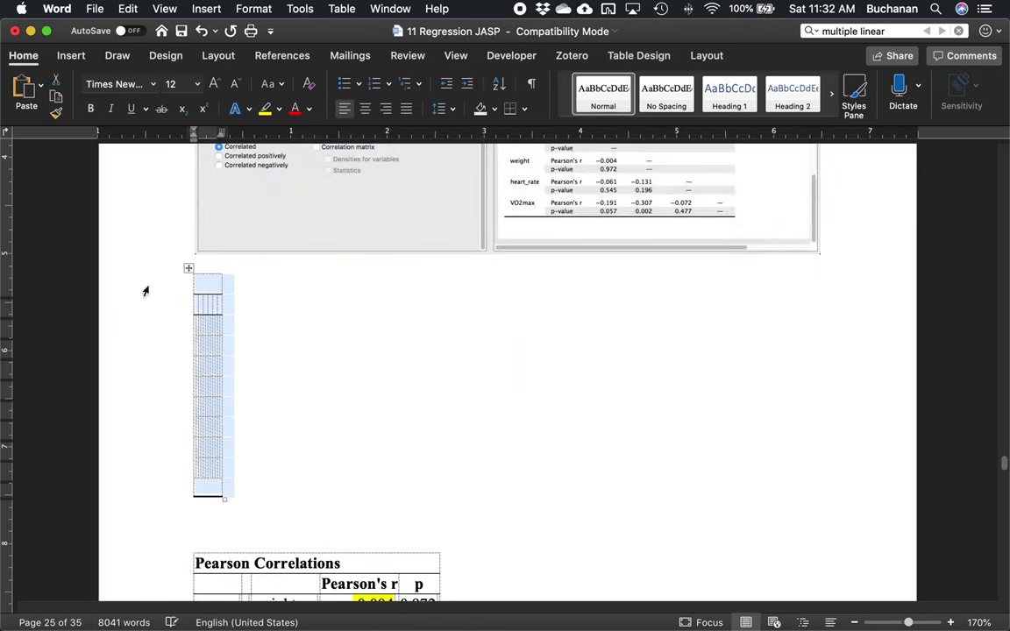
pyautogui.press('BackSpace')
pyautogui.scroll(-1, 145, 289)
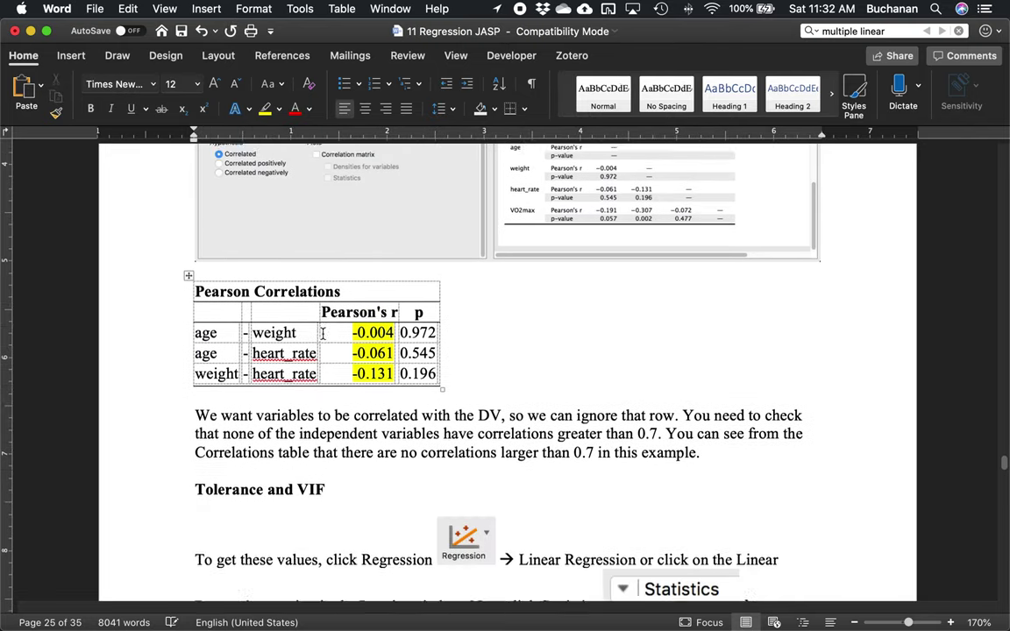
# - Switch to JASP and capture a screenshot of the Additional Options heading with the Display pairwise table option
pyautogui.scroll(10, 443, 329)
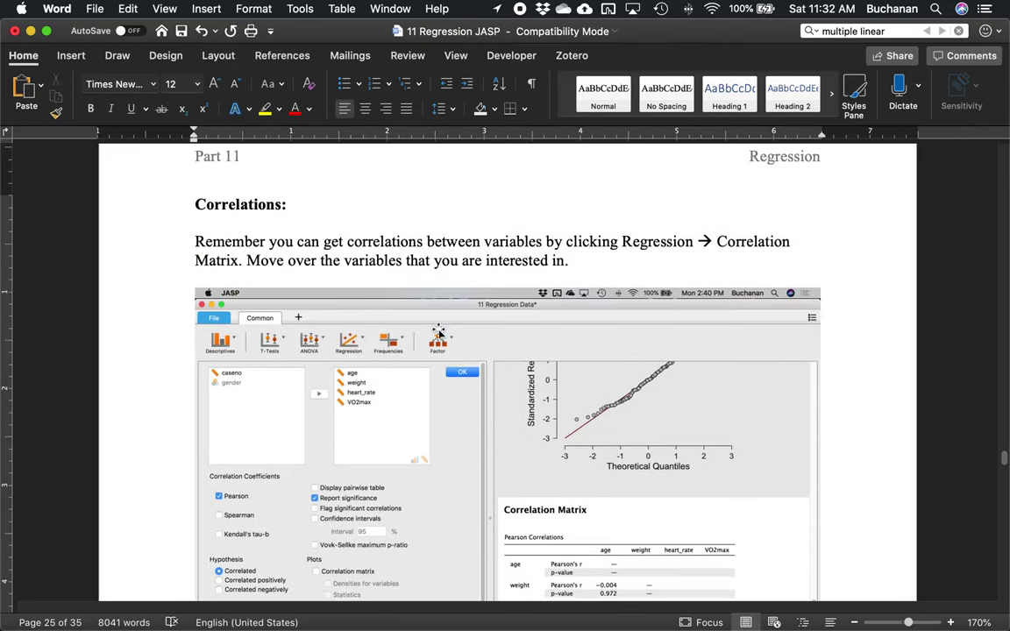
pyautogui.scroll(-5, 439, 332)
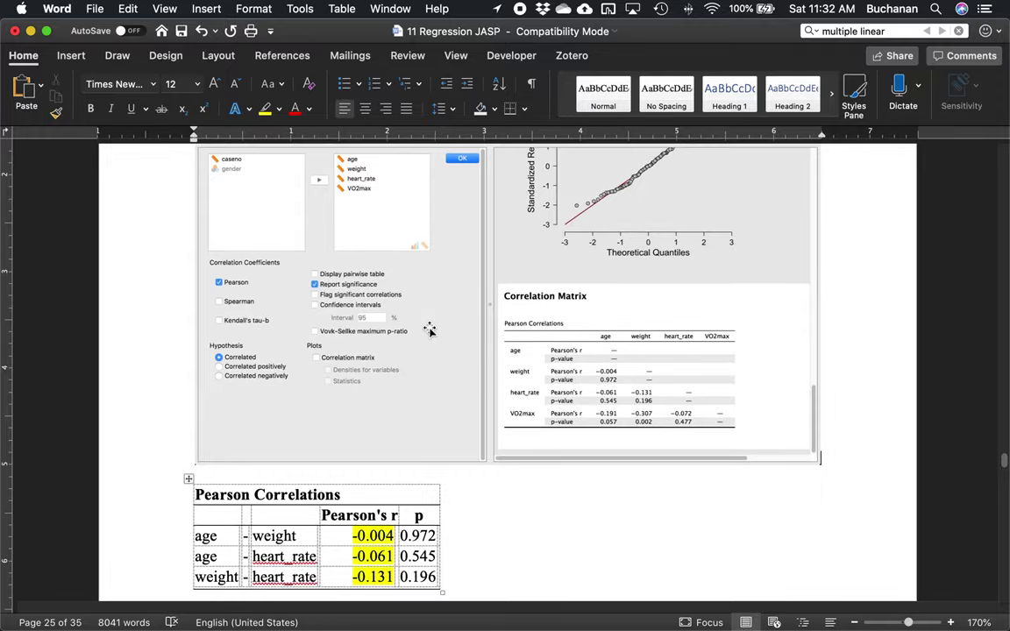
pyautogui.scroll(-2, 430, 329)
pyautogui.hotkey('ctrl', 'Up')
pyautogui.click(548, 364)
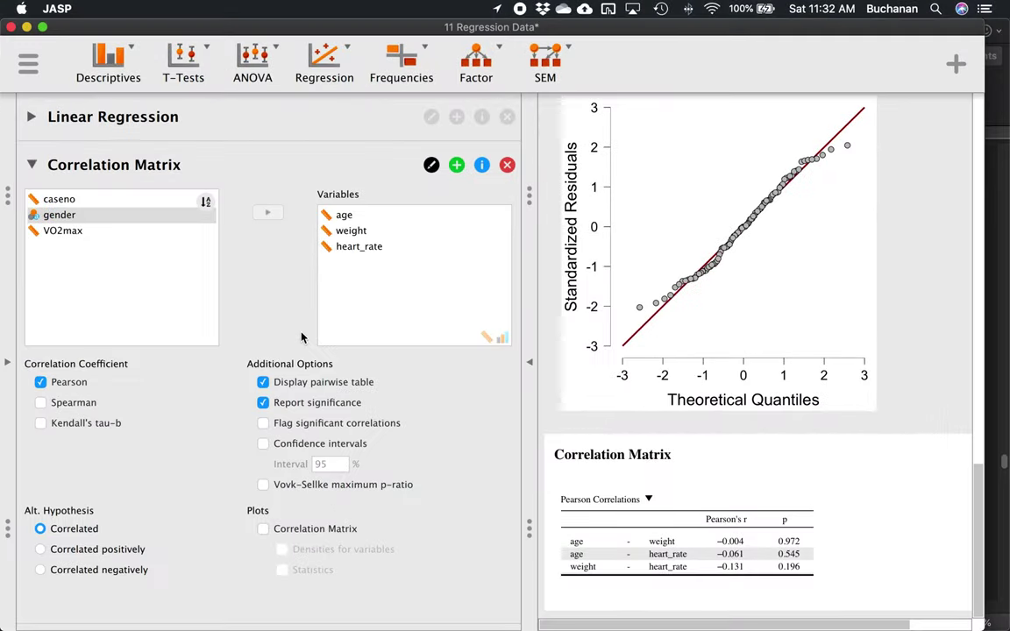
pyautogui.press('super+shift+4')
pyautogui.moveTo(224, 353); pyautogui.dragTo(412, 409)
# - Return to Word, add blank lines above the Pearson Correlations table and paste the captured options screenshot there
pyautogui.hotkey('ctrl', 'Up')
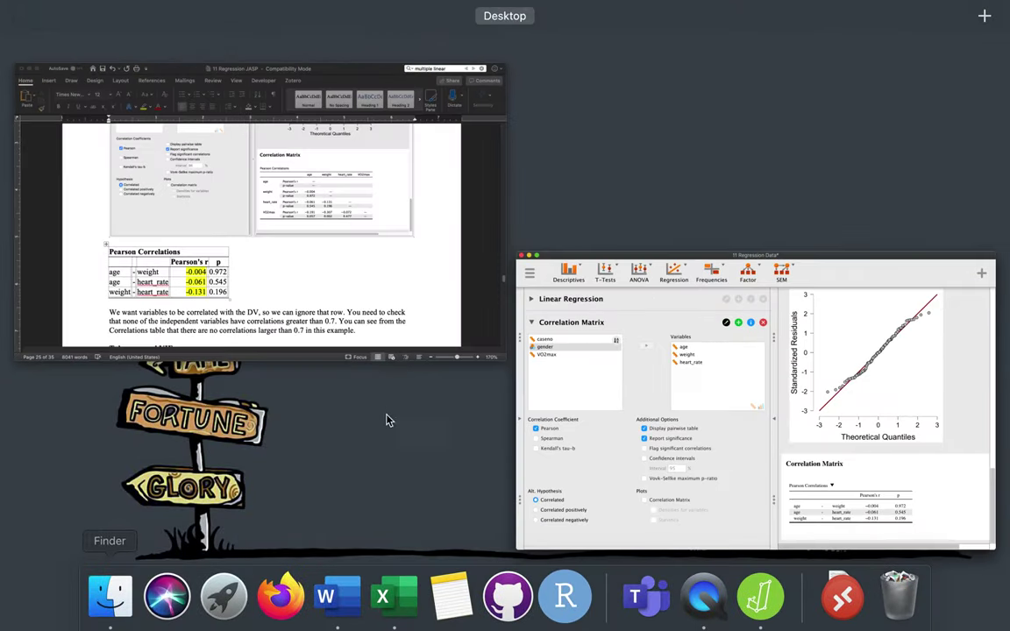
pyautogui.click(334, 333)
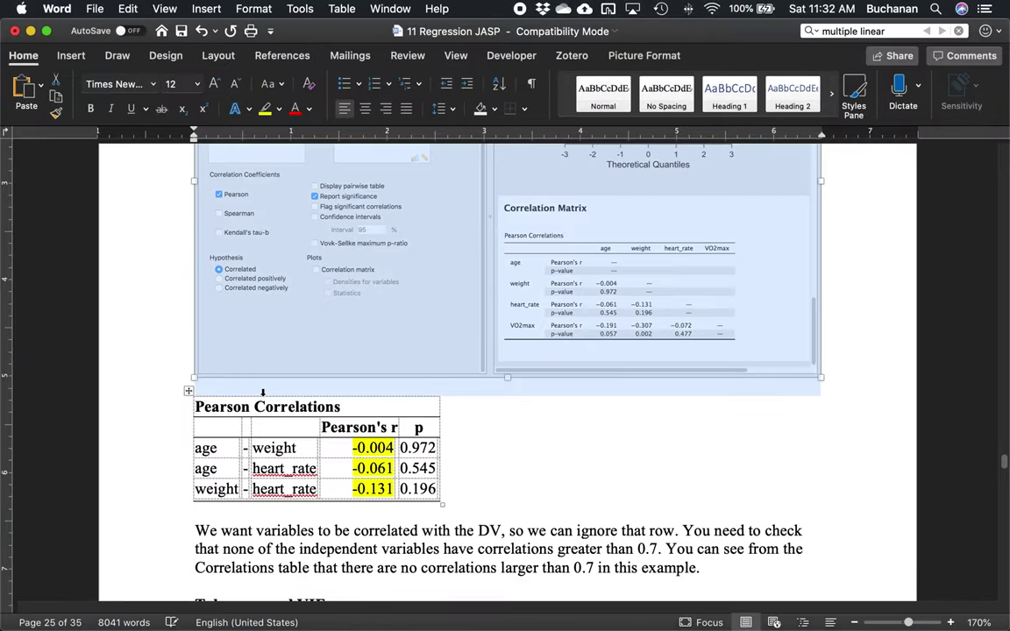
pyautogui.click(266, 397)
pyautogui.press('Return')
pyautogui.press('Return')
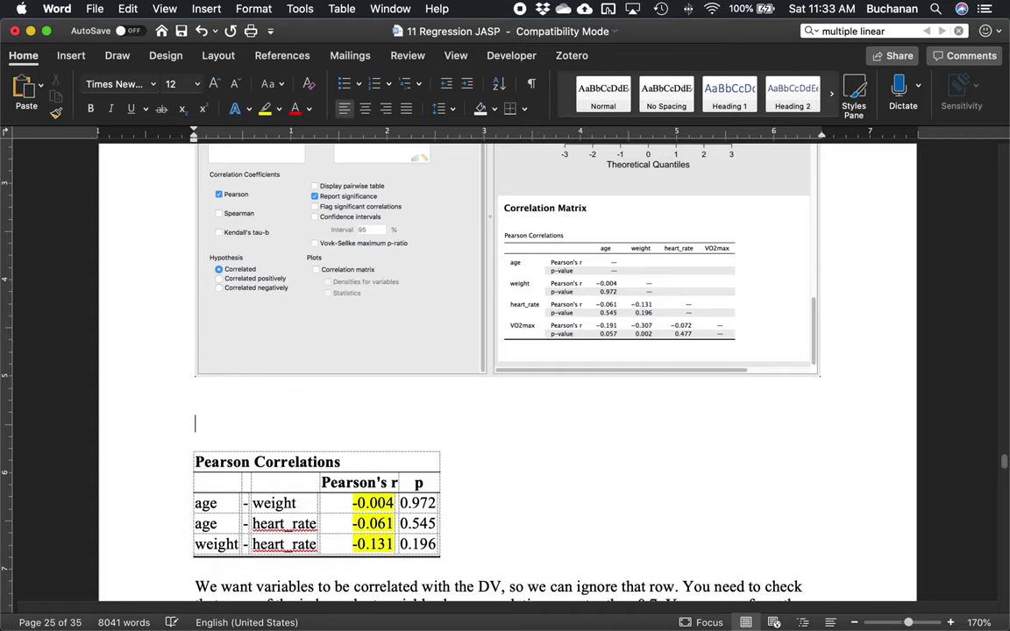
pyautogui.press('super+v')
# - Following the guide's Tolerance and VIF section, switch to JASP and enable Collinearity diagnostics for the Linear Regression
pyautogui.scroll(-10, 306, 378)
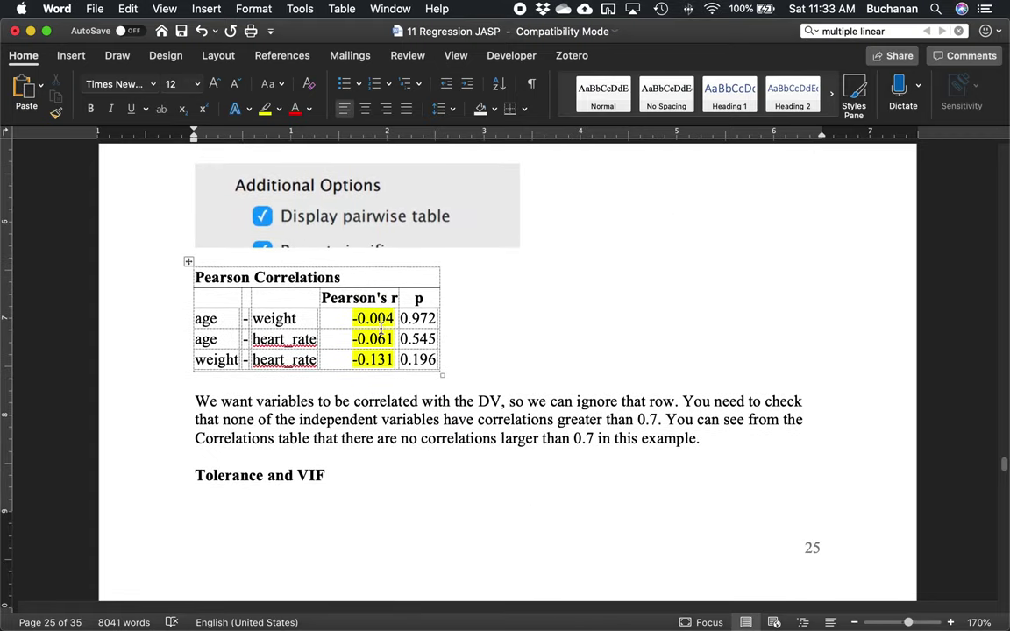
pyautogui.scroll(-5, 473, 221)
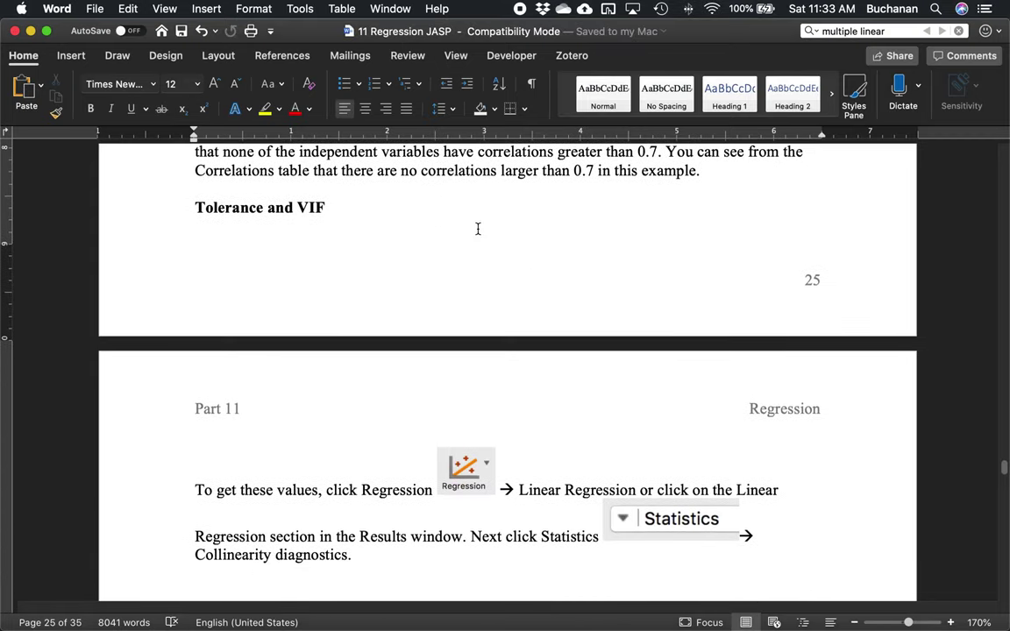
pyautogui.scroll(-2, 476, 242)
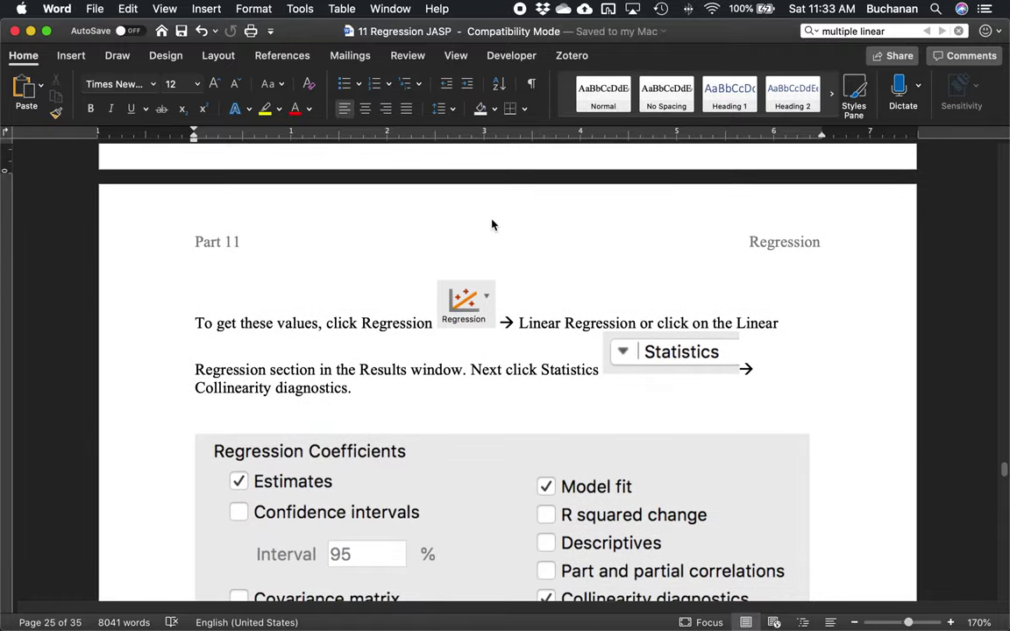
pyautogui.scroll(-2, 446, 396)
pyautogui.hotkey('ctrl', 'Up')
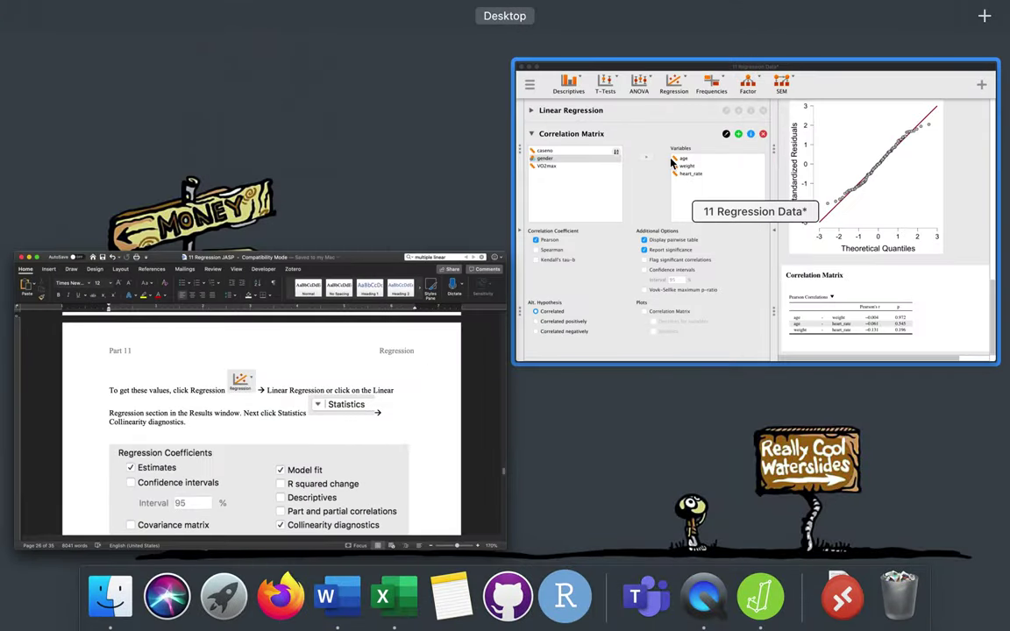
pyautogui.click(605, 149)
pyautogui.click(92, 116)
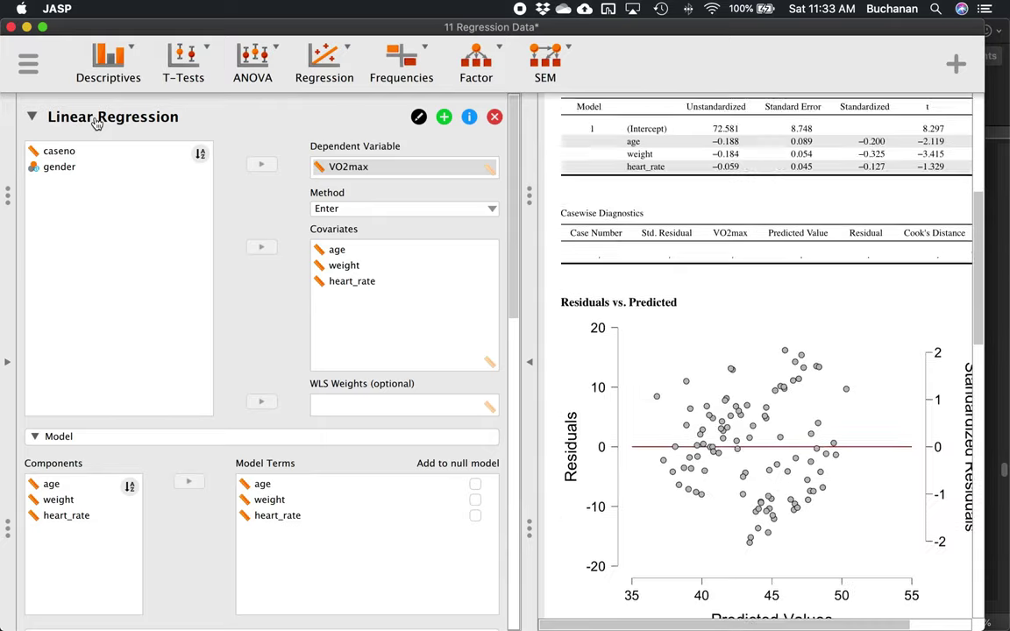
pyautogui.scroll(-4, 259, 247)
pyautogui.scroll(-10, 263, 246)
pyautogui.scroll(6, 277, 244)
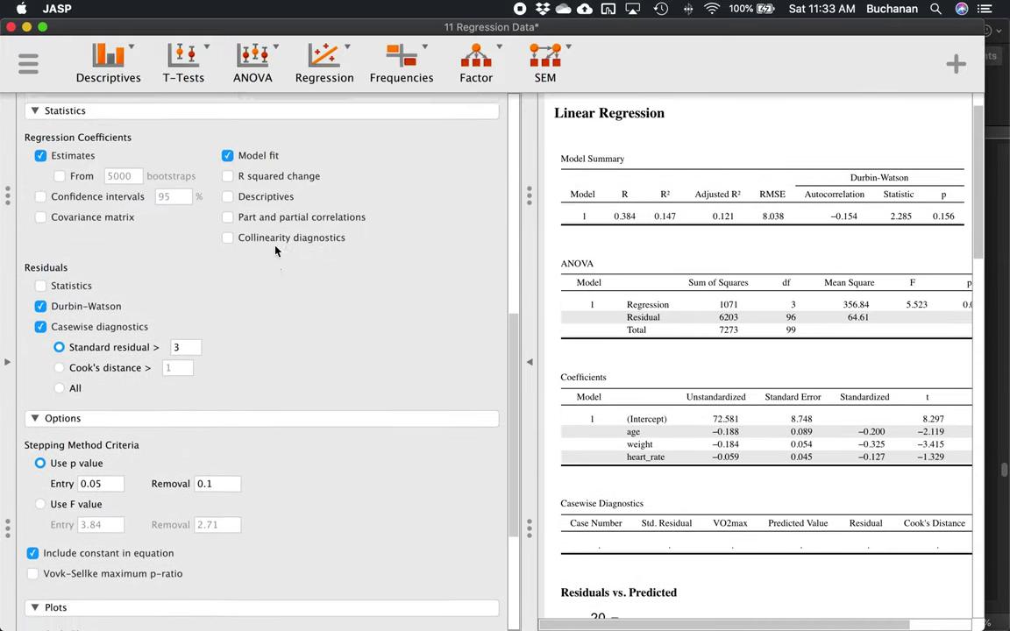
pyautogui.click(254, 442)
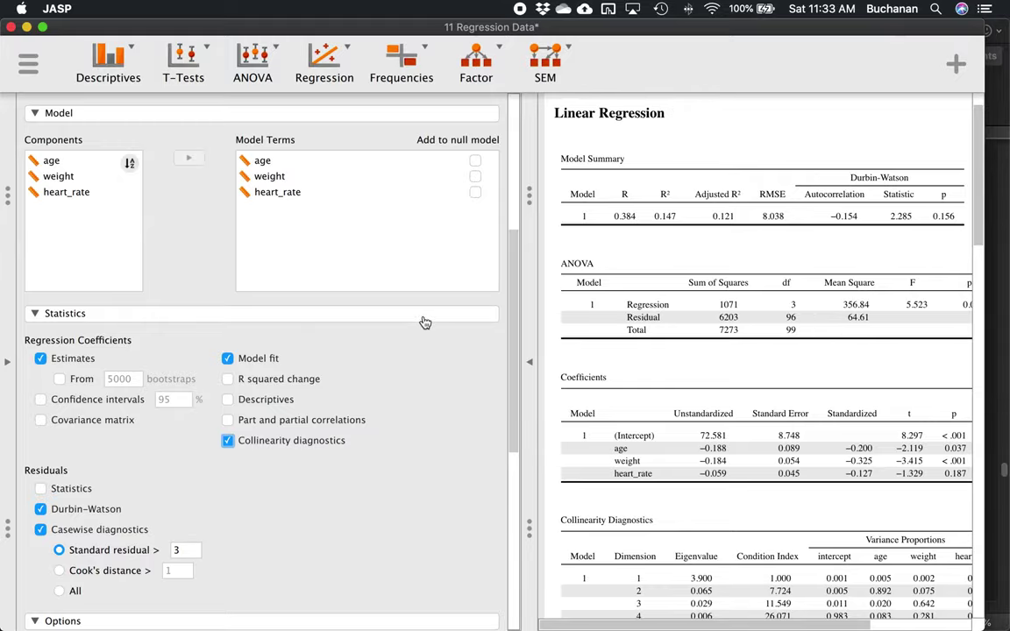
# - Compare the Tolerance and VIF values in the Word guide's Coefficients table with those in the JASP Coefficients results
pyautogui.hotkey('ctrl', 'Up')
pyautogui.click(177, 279)
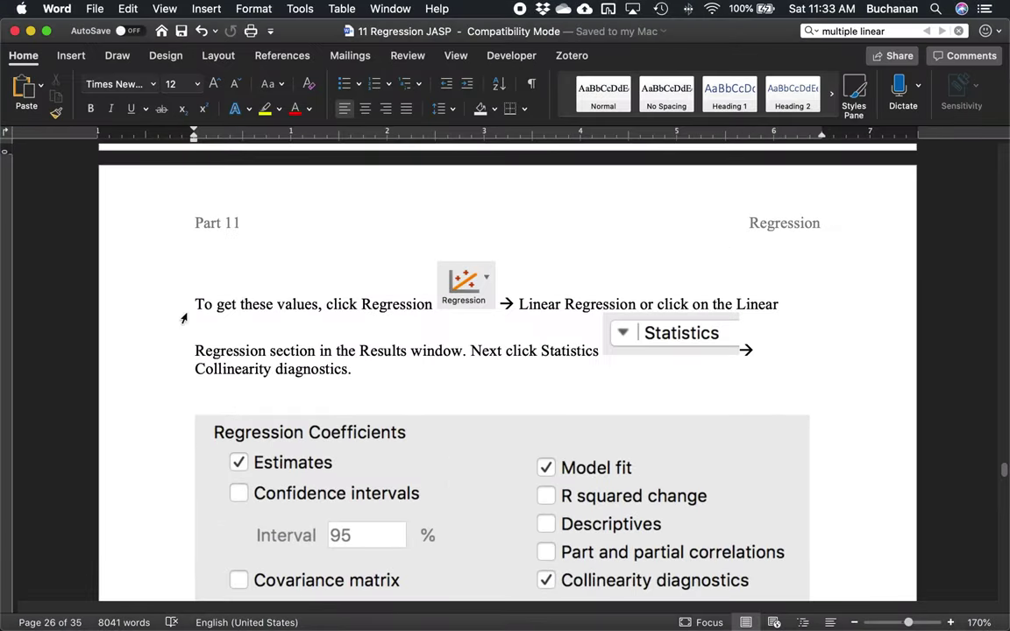
pyautogui.scroll(-8, 184, 318)
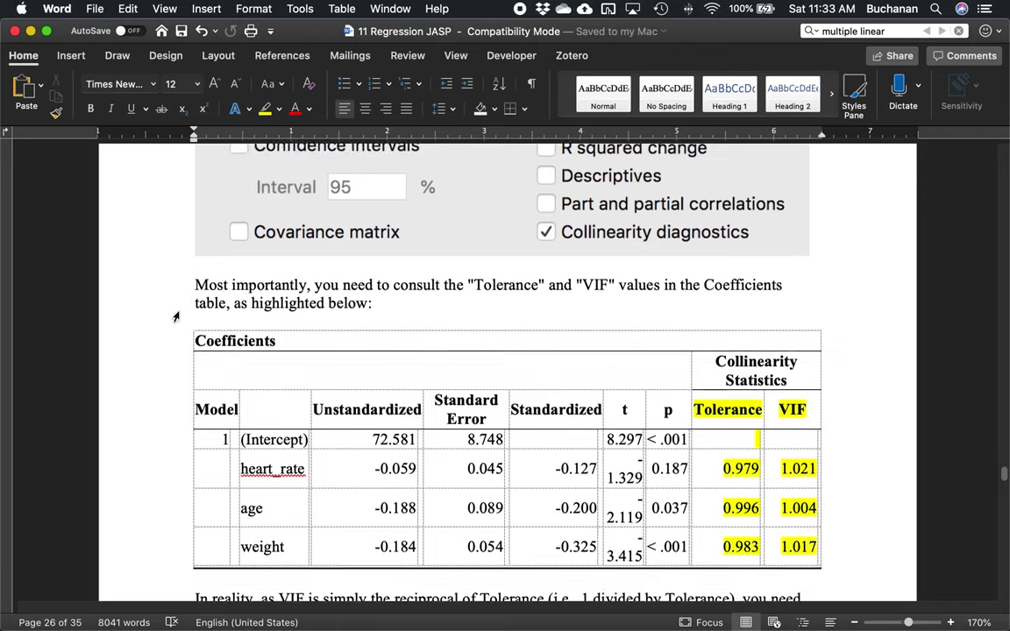
pyautogui.scroll(-2, 175, 318)
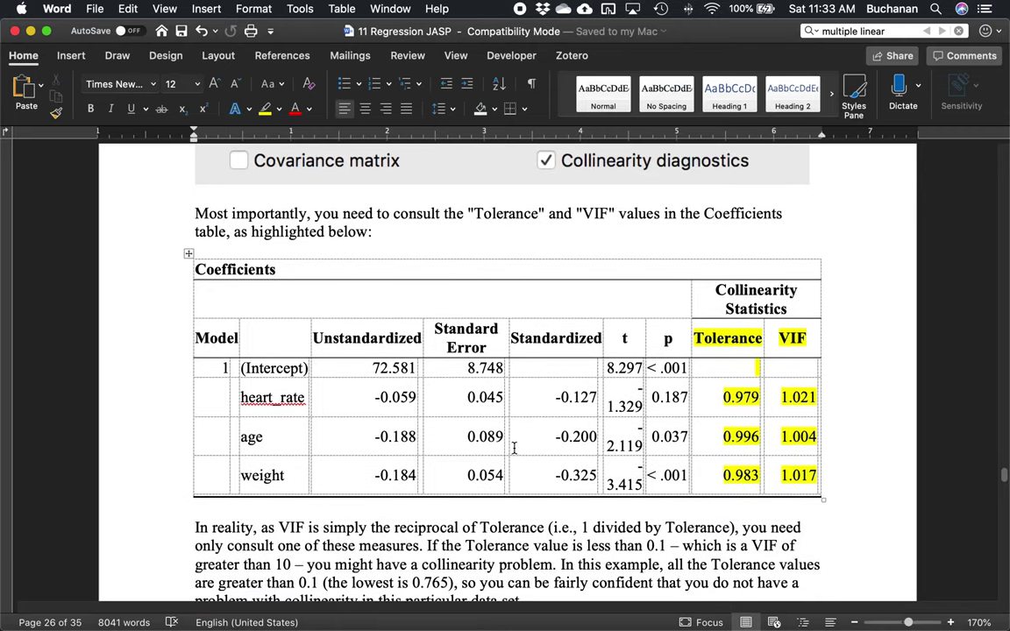
pyautogui.moveTo(40, 612)
pyautogui.click(660, 284)
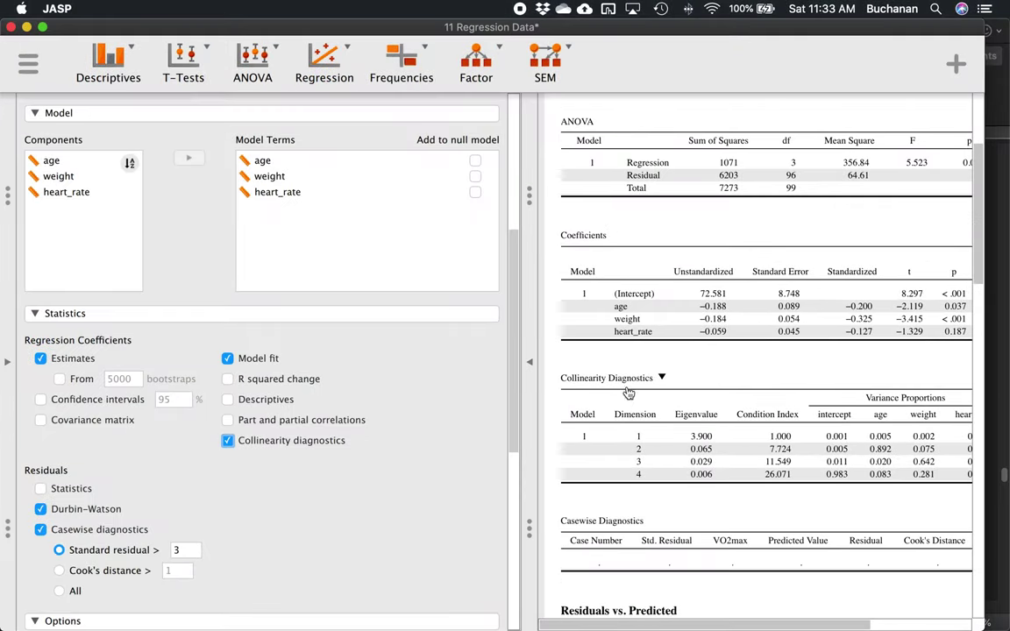
pyautogui.moveTo(597, 237)
pyautogui.moveTo(776, 627); pyautogui.dragTo(902, 614)
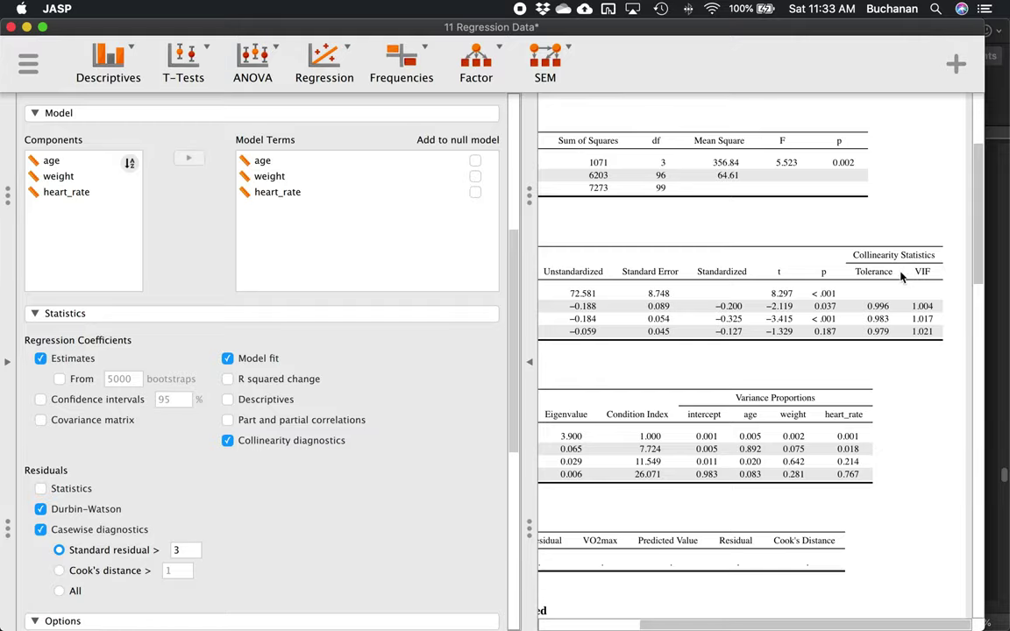
pyautogui.hotkey('ctrl', 'Up')
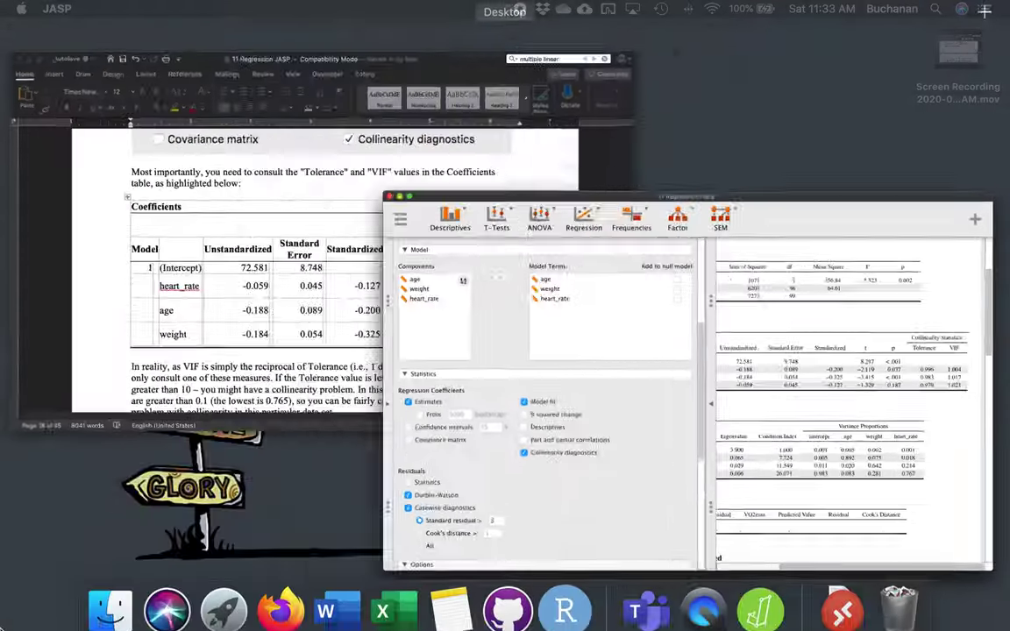
pyautogui.click(312, 298)
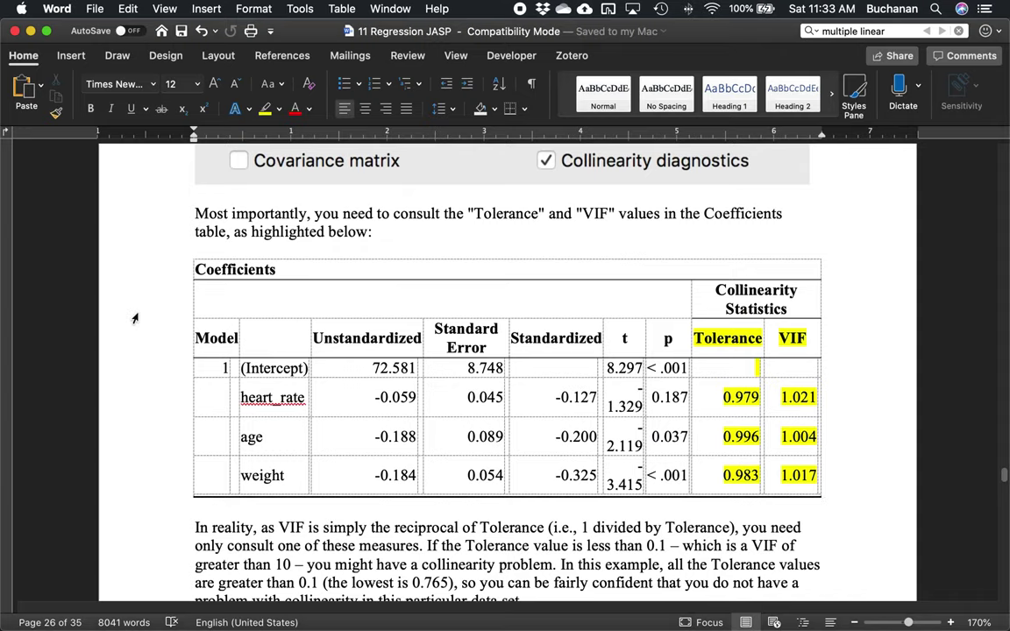
# - Review the guide's multicollinearity checks, comparing the Pearson Correlations table with the highlighted Tolerance and VIF values and their cut-off explanation
pyautogui.scroll(-3, 123, 368)
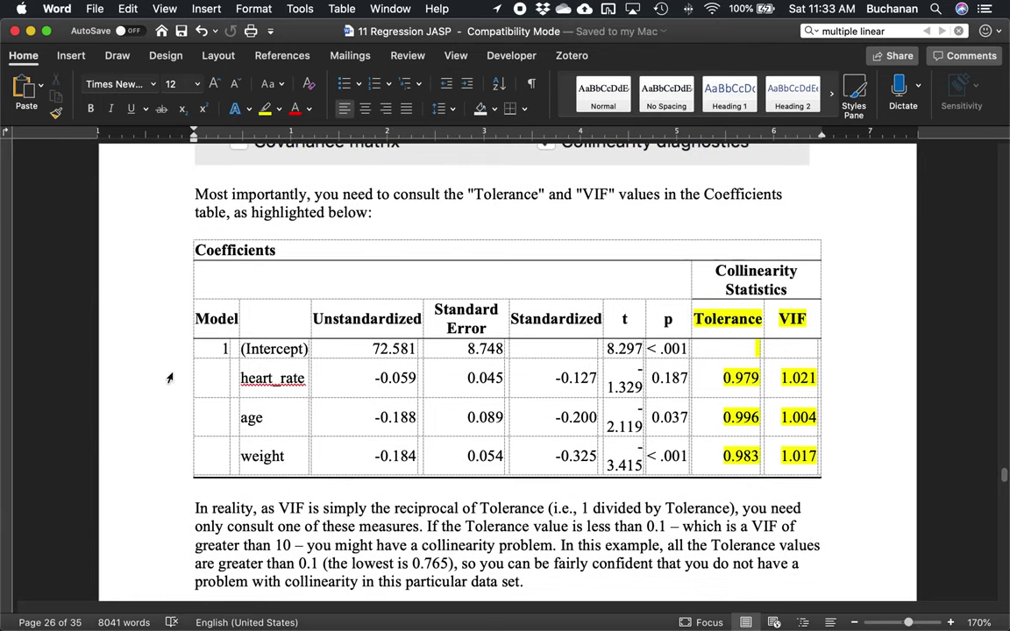
pyautogui.scroll(-1, 161, 373)
pyautogui.scroll(1, 155, 368)
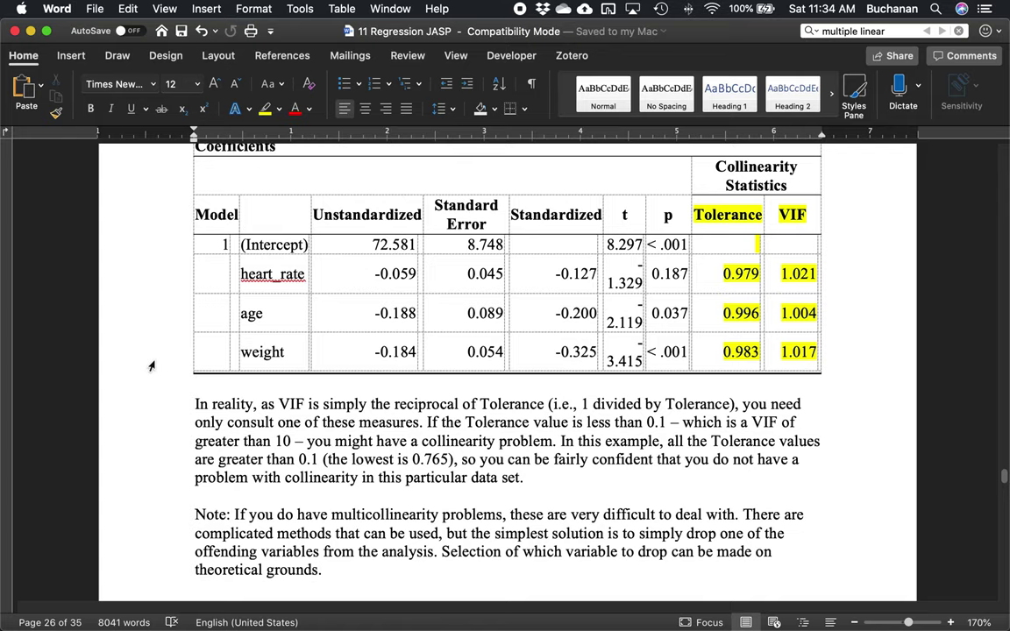
pyautogui.scroll(15, 128, 343)
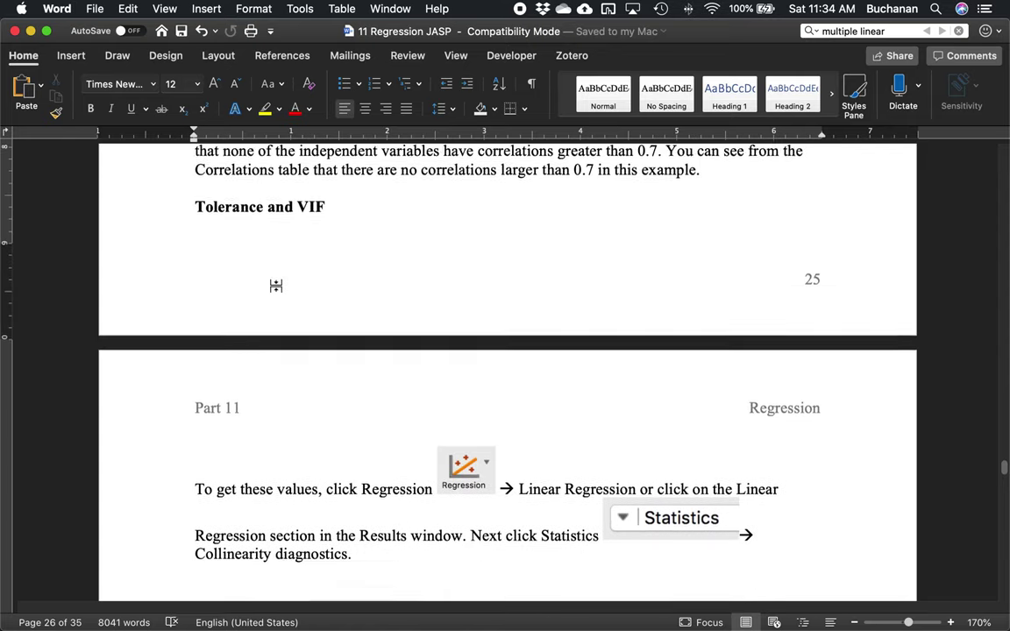
pyautogui.scroll(5, 275, 286)
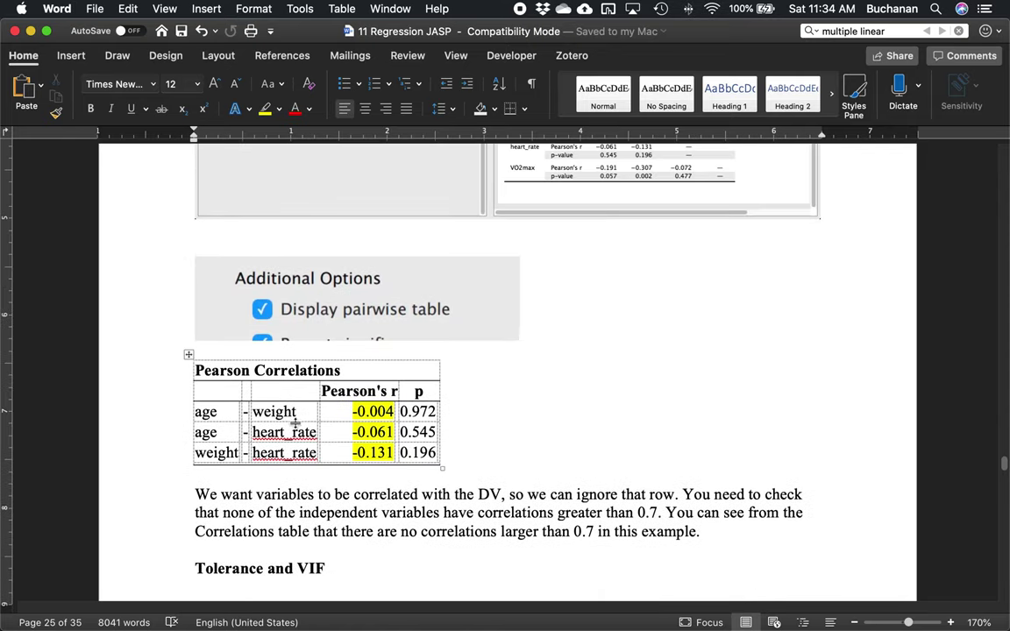
pyautogui.scroll(-1, 443, 417)
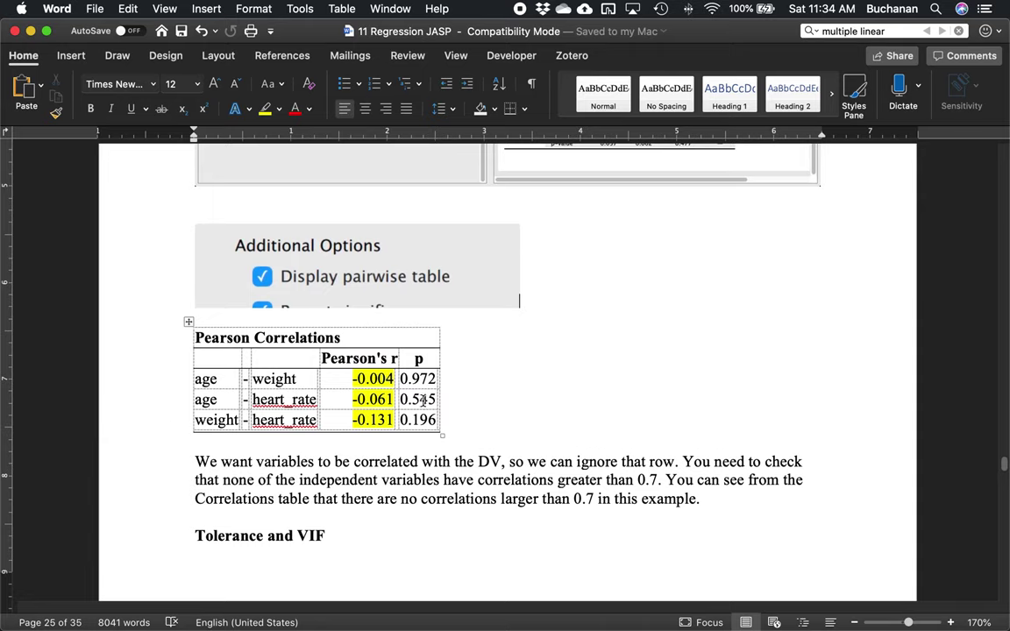
pyautogui.scroll(-20, 424, 400)
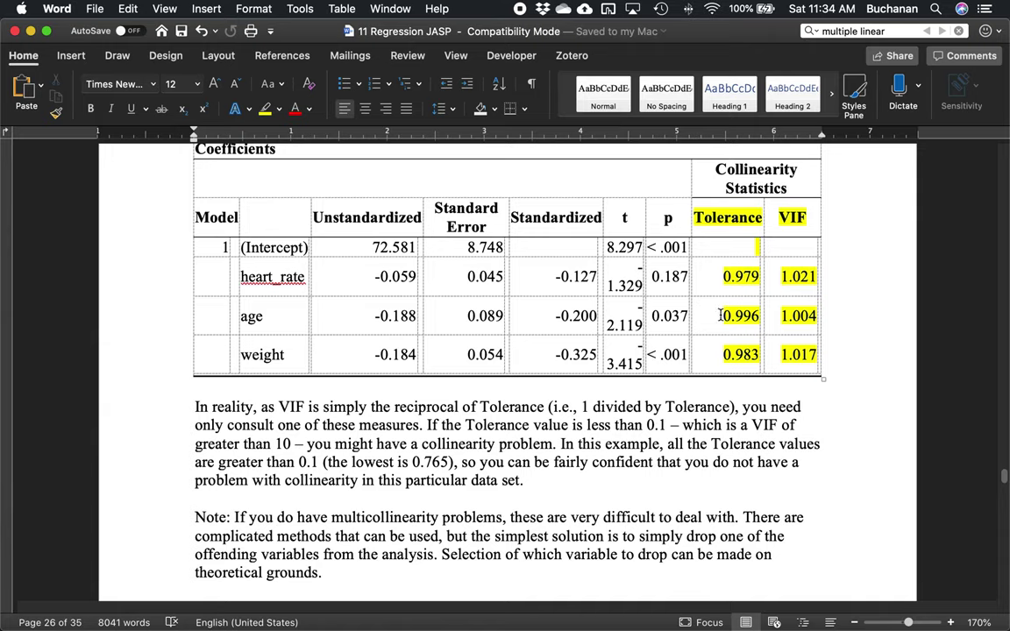
pyautogui.moveTo(720, 315); pyautogui.dragTo(759, 317)
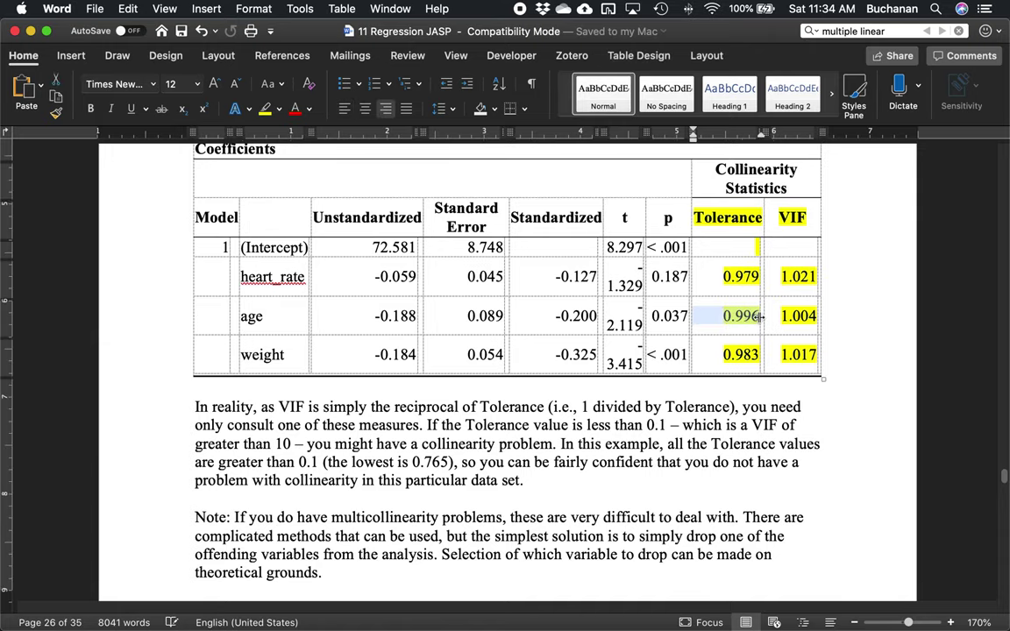
pyautogui.scroll(12, 744, 342)
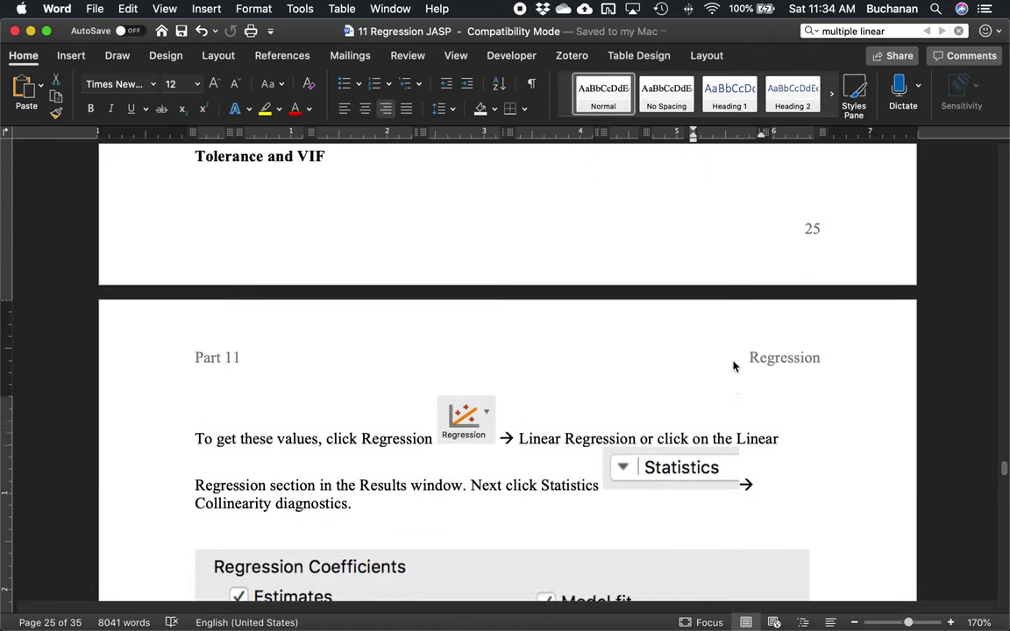
pyautogui.scroll(5, 735, 366)
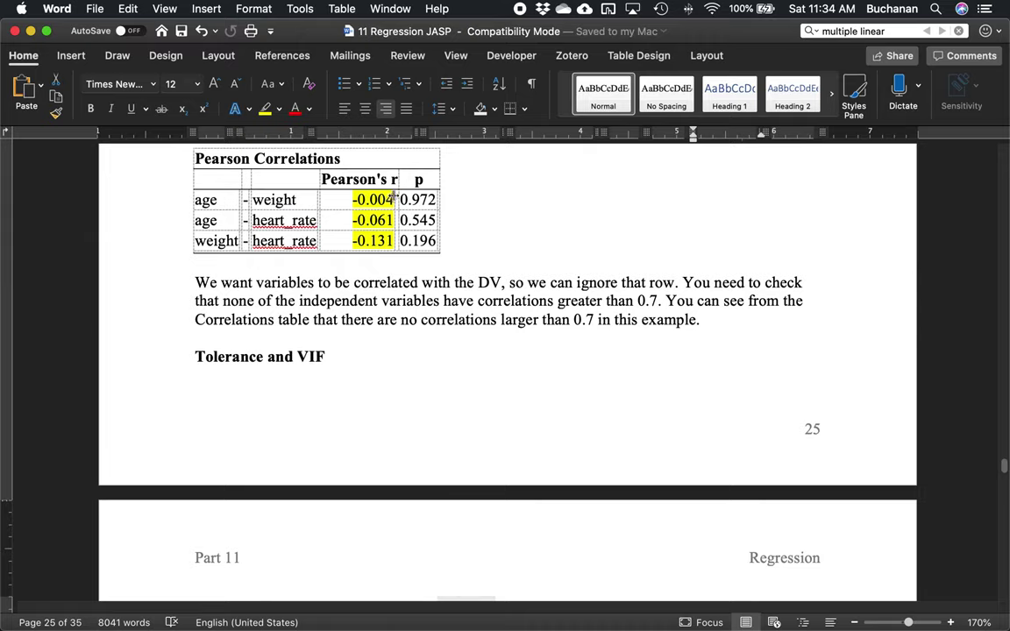
pyautogui.scroll(-1, 426, 257)
pyautogui.scroll(-18, 426, 257)
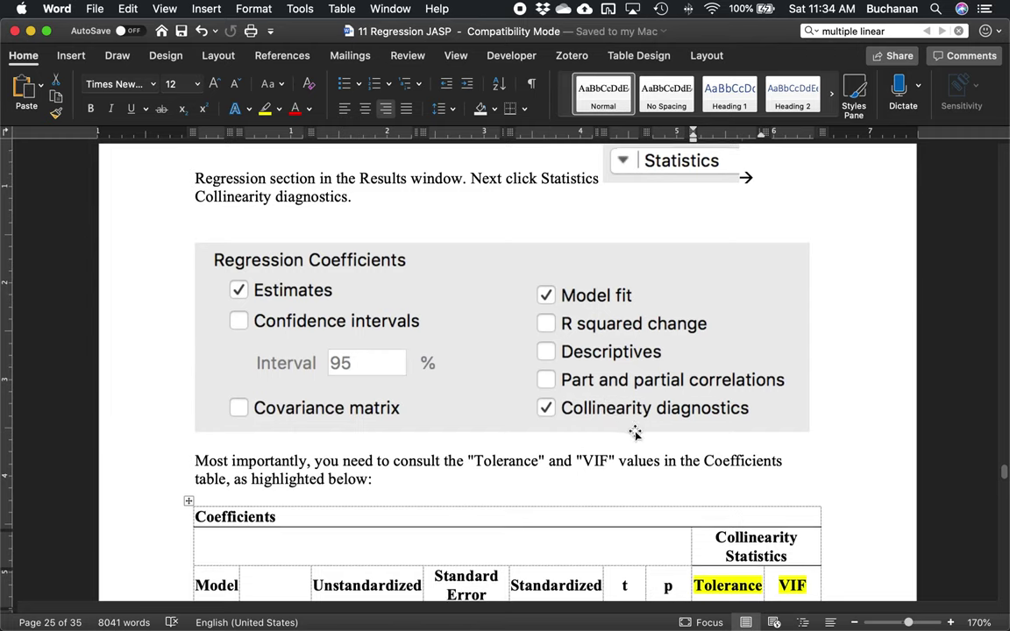
pyautogui.scroll(-3, 705, 455)
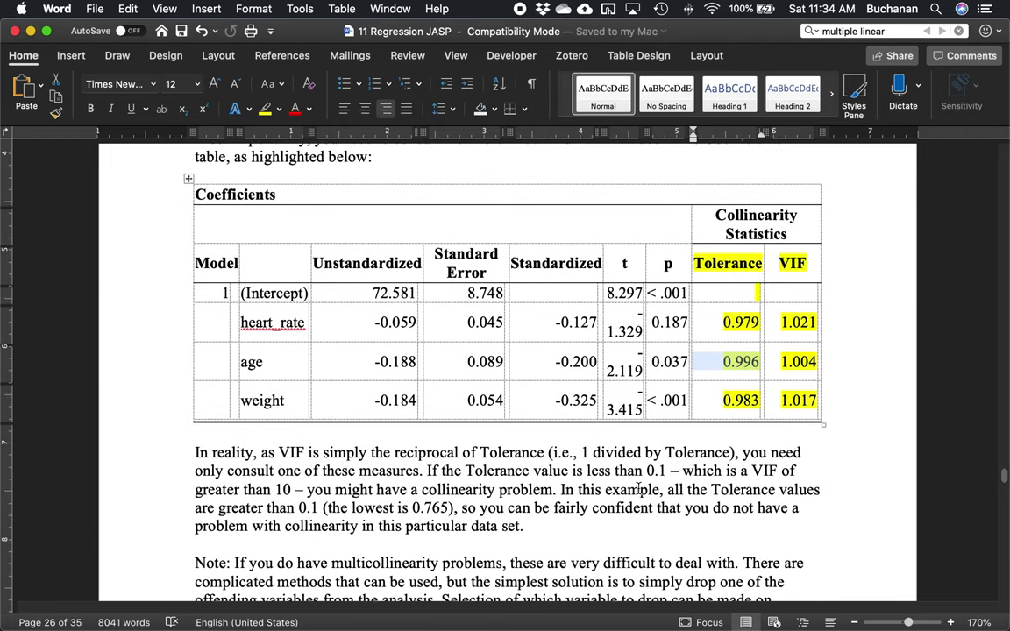
pyautogui.click(639, 474)
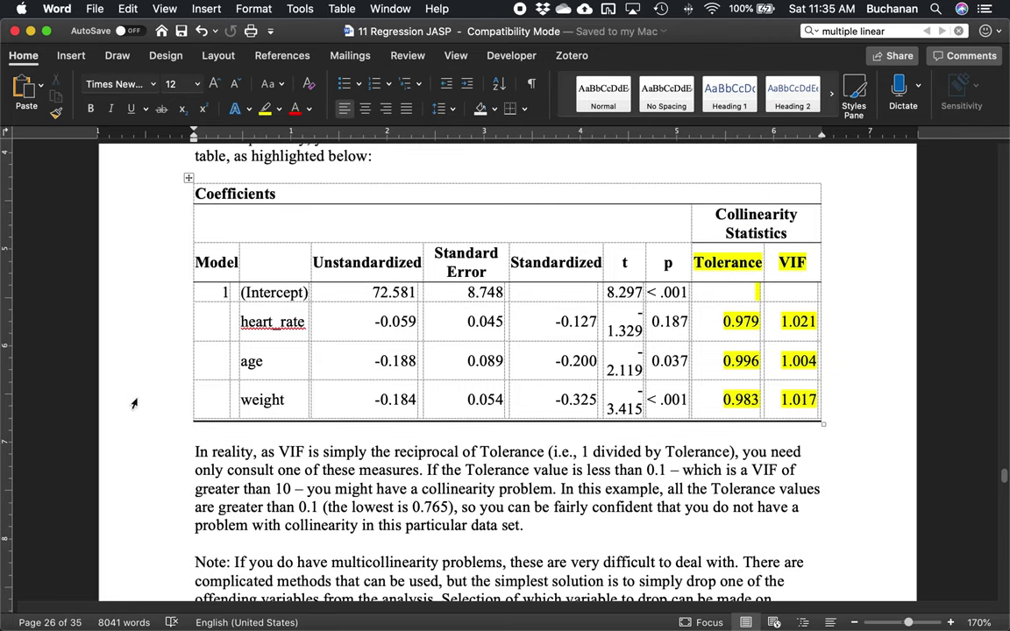
# - In the paragraph below the Coefficients table, correct the lowest Tolerance value to 0.979
pyautogui.scroll(-3, 134, 403)
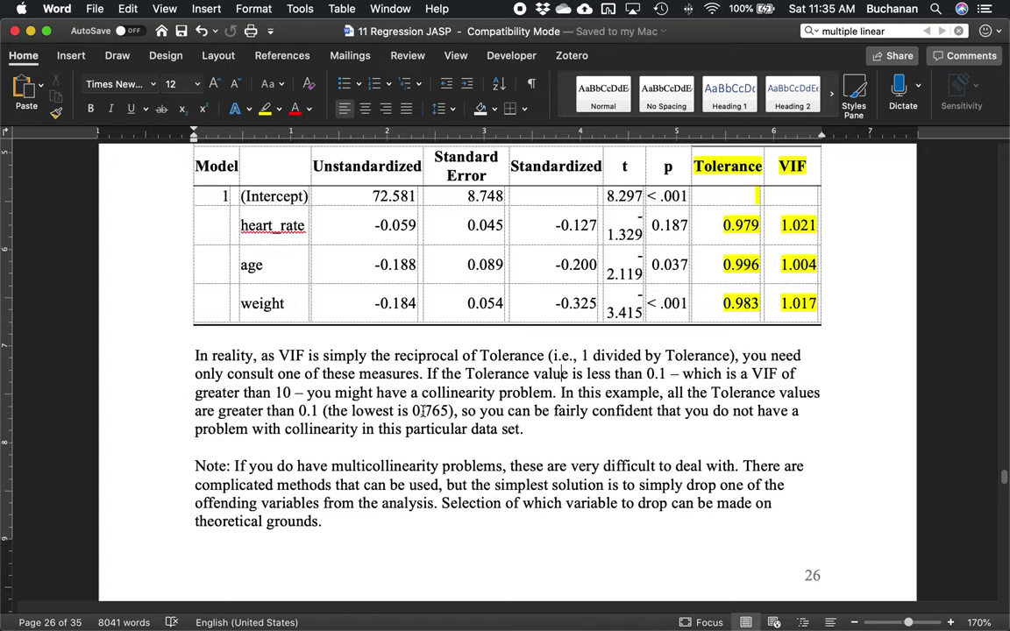
pyautogui.moveTo(426, 410); pyautogui.dragTo(451, 410)
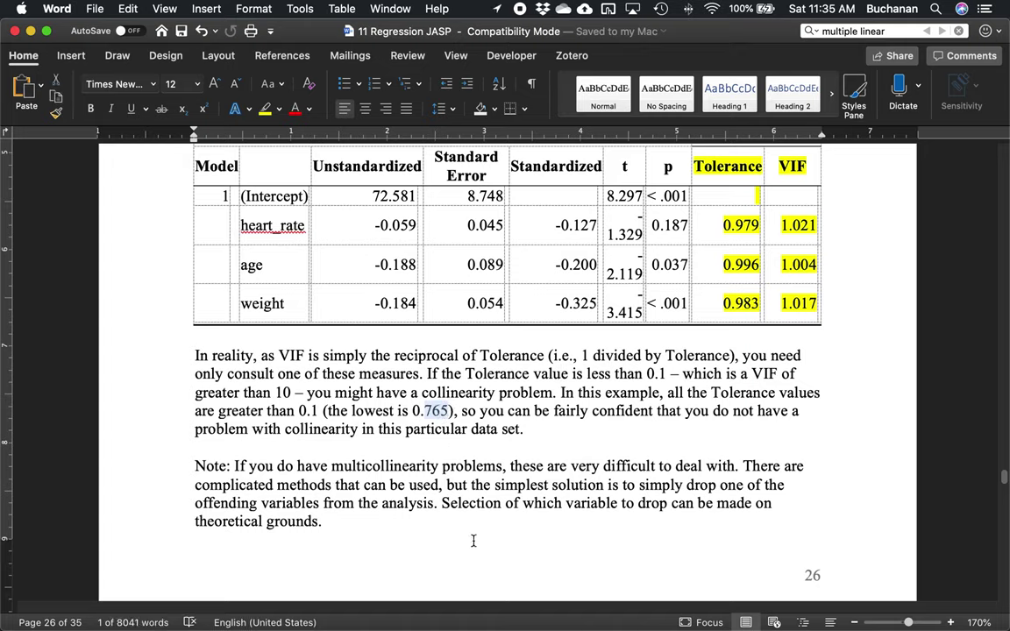
pyautogui.write('.')
pyautogui.press('BackSpace')
pyautogui.write('979')
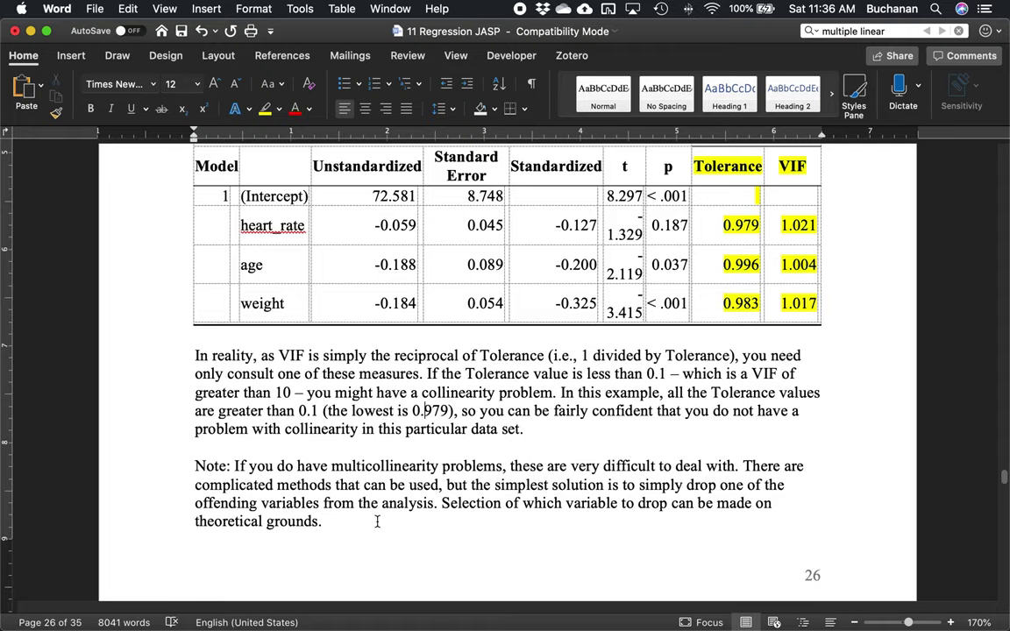
# - Recheck the Tolerance and VIF columns of the Coefficients table against the highlighted Pearson correlations earlier in the guide
pyautogui.scroll(4, 301, 394)
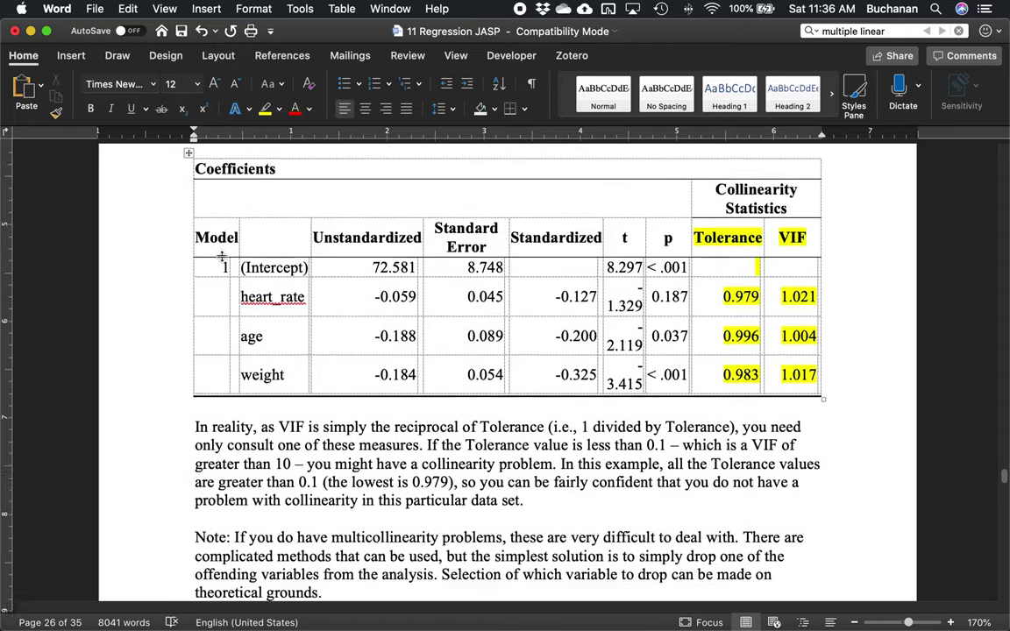
pyautogui.scroll(4, 222, 255)
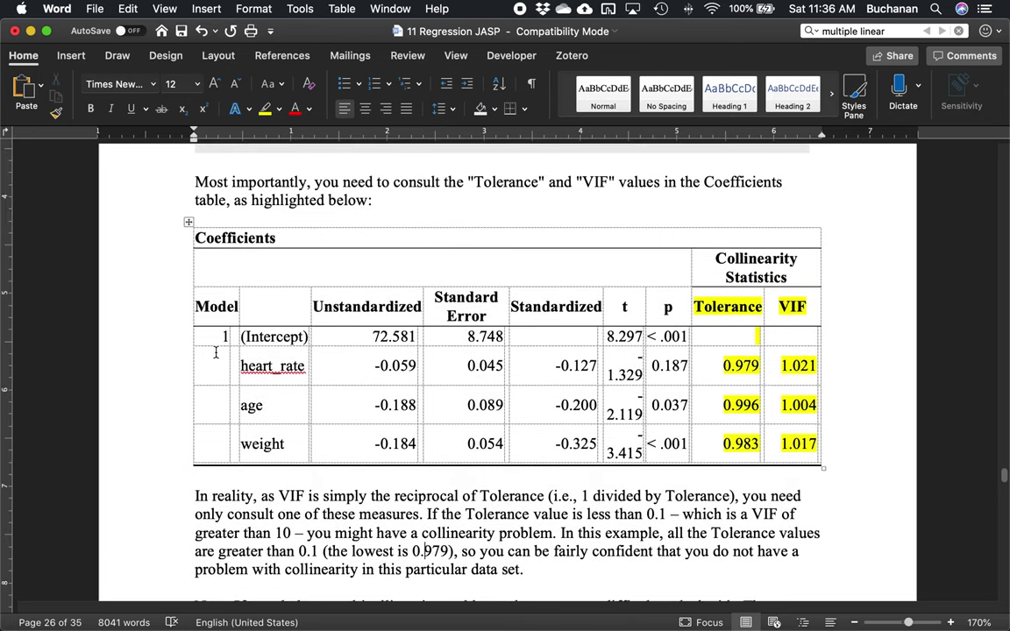
pyautogui.moveTo(737, 337)
pyautogui.mouseDown()
pyautogui.moveTo(767, 392)
pyautogui.moveTo(769, 435)
pyautogui.moveTo(782, 442)
pyautogui.mouseUp()
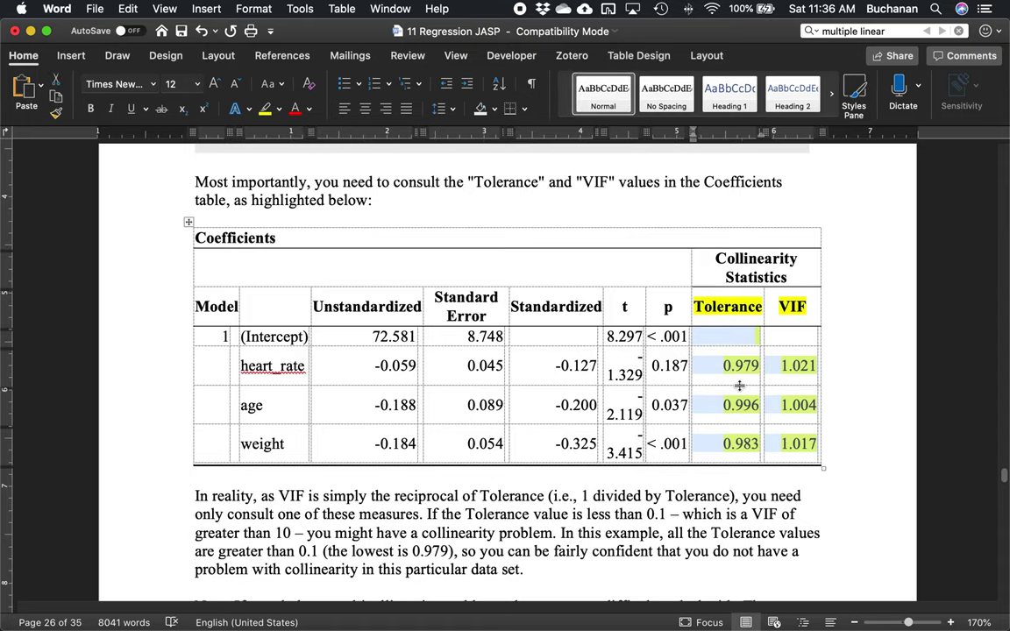
pyautogui.scroll(2, 550, 364)
pyautogui.scroll(-3, 550, 363)
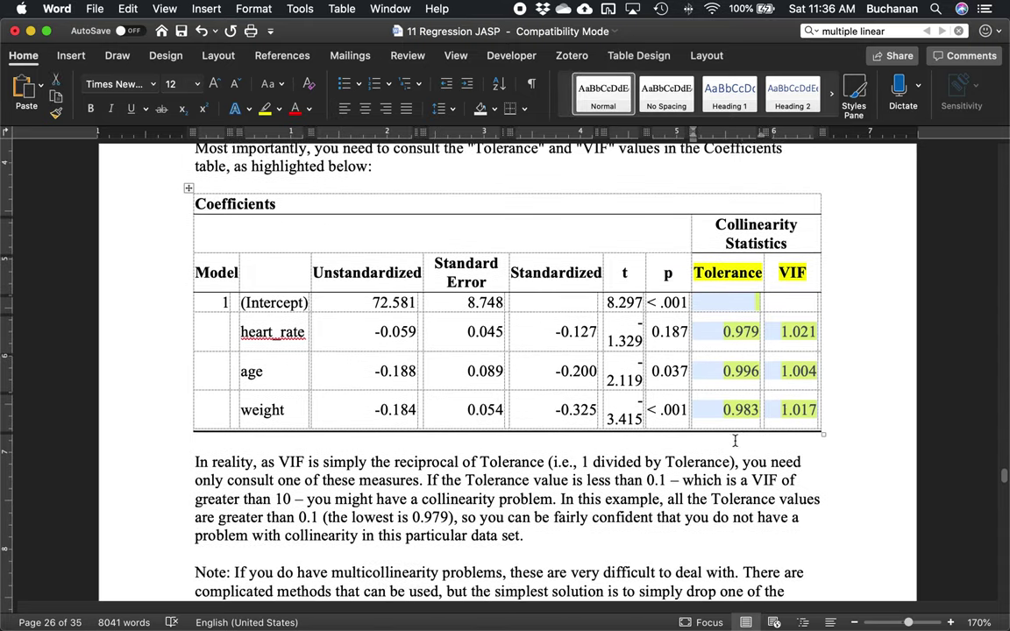
pyautogui.scroll(15, 581, 372)
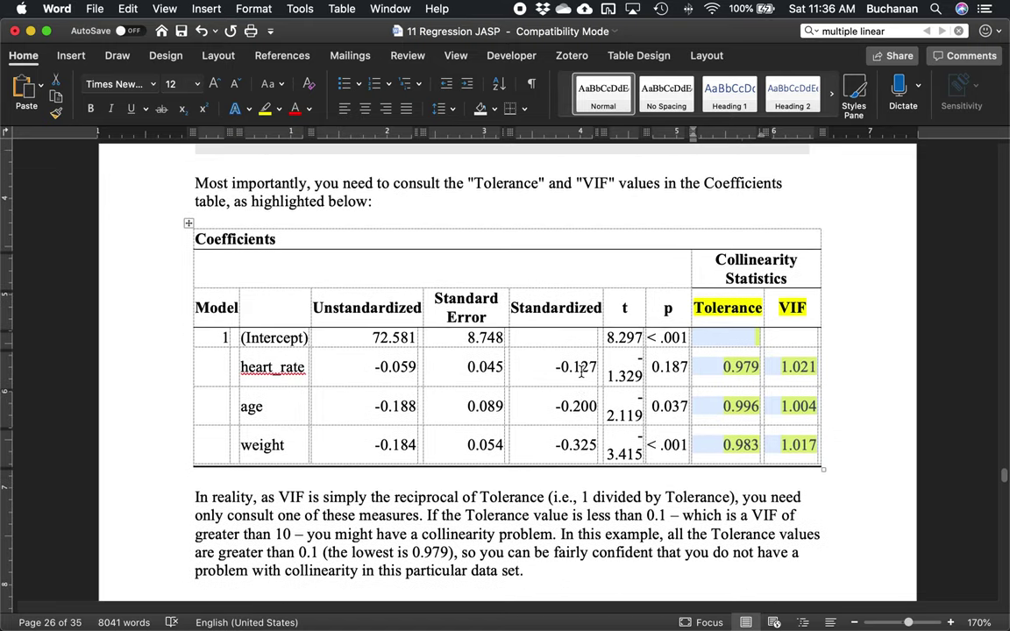
pyautogui.scroll(2, 581, 372)
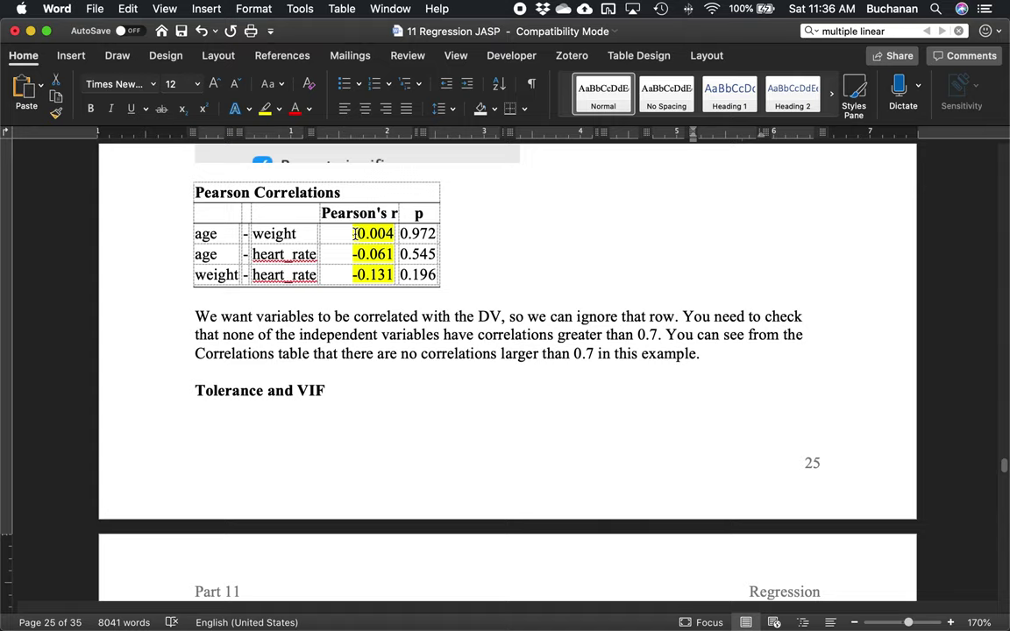
# - Go to the guide's outliers section, inspect the Casewise Diagnostics table in the JASP results, and return to Word
pyautogui.scroll(-20, 346, 250)
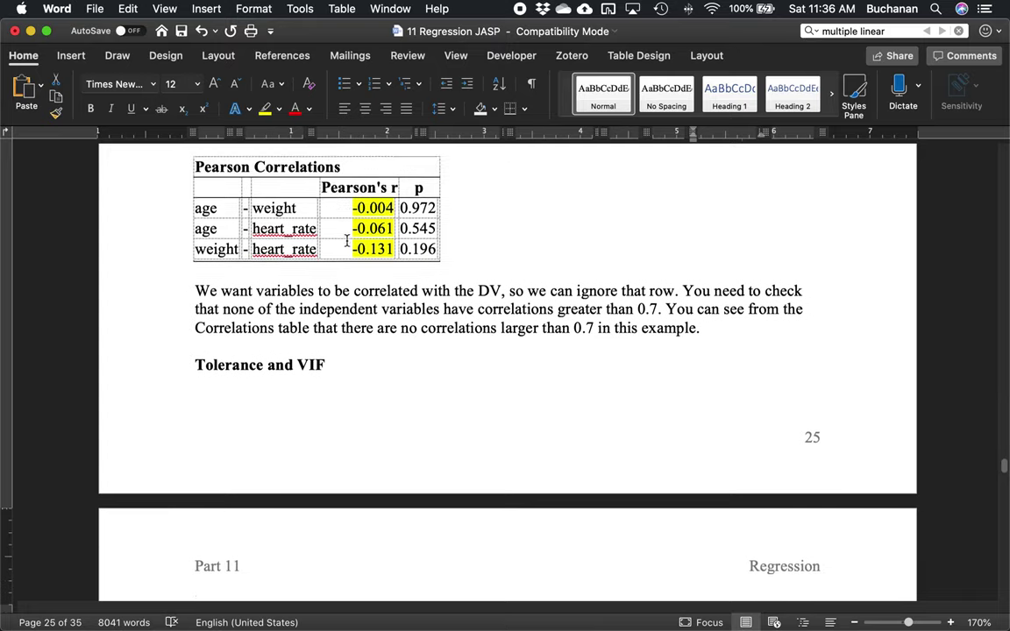
pyautogui.scroll(-12, 343, 252)
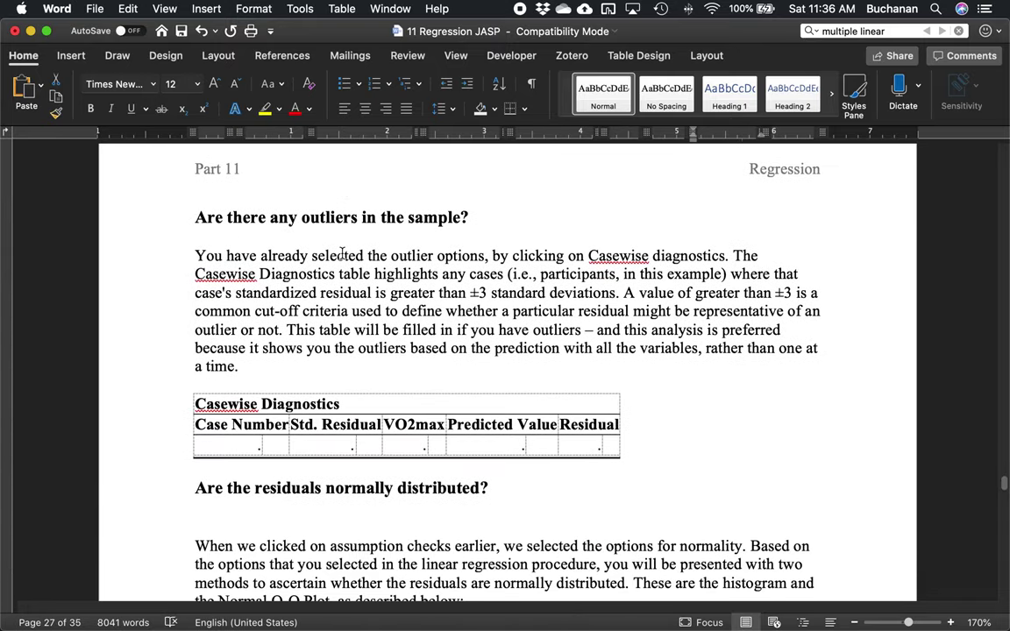
pyautogui.hotkey('ctrl', 'Up')
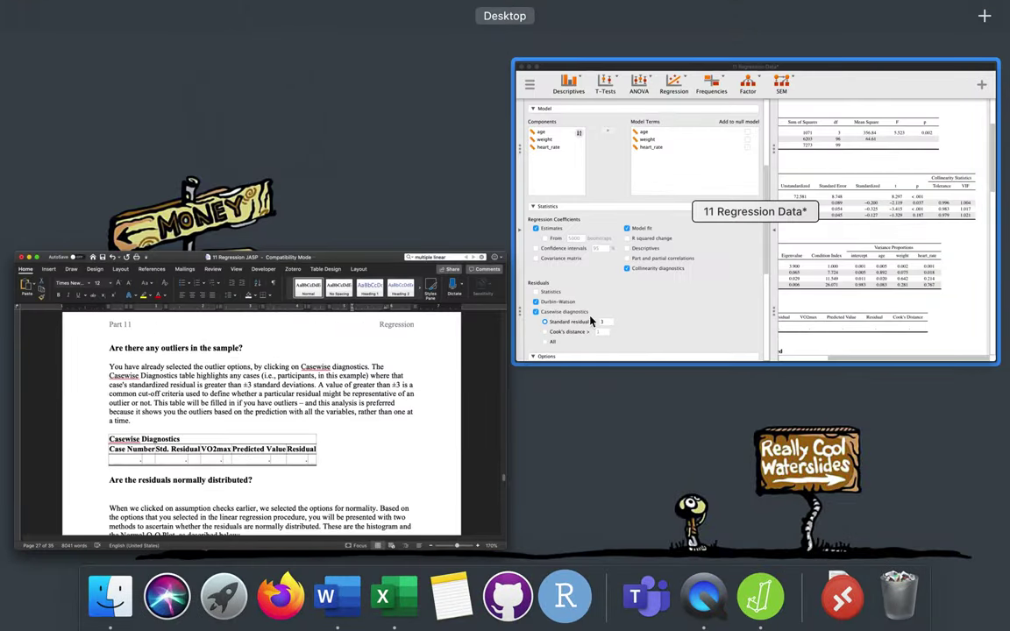
pyautogui.click(638, 324)
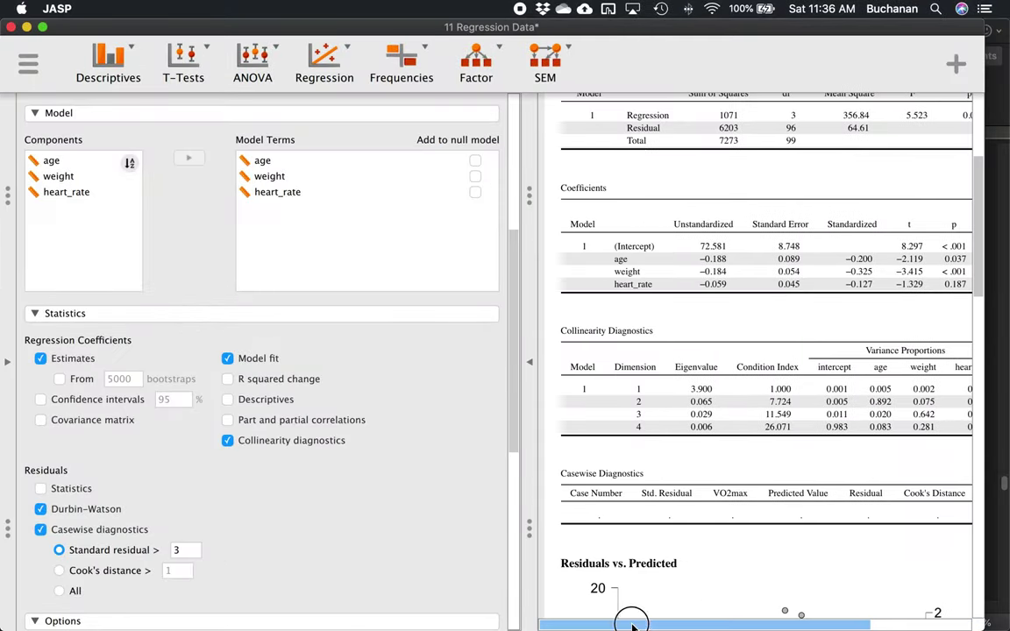
pyautogui.scroll(-3, 665, 477)
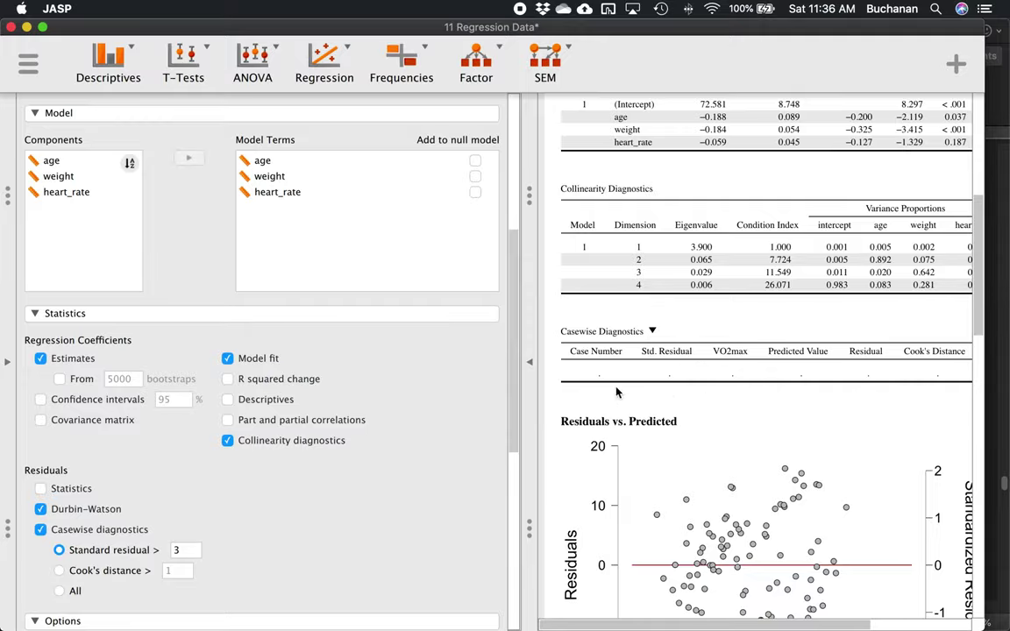
pyautogui.hotkey('ctrl', 'Up')
pyautogui.click(227, 210)
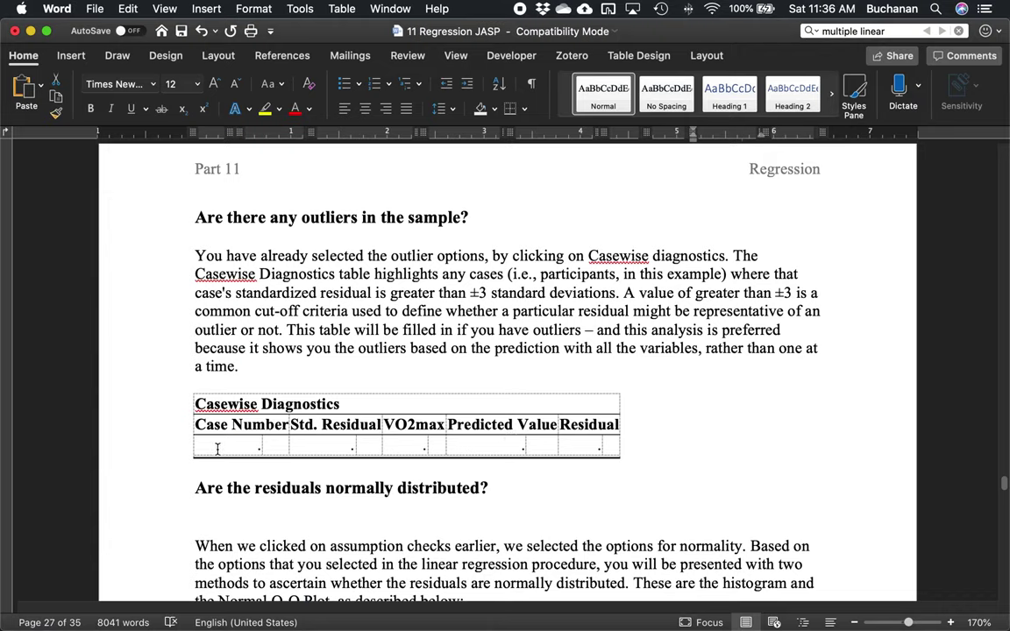
# - Delete the blank line under the "Are the residuals normally distributed?" heading and save the document
pyautogui.click(259, 449)
pyautogui.click(281, 517)
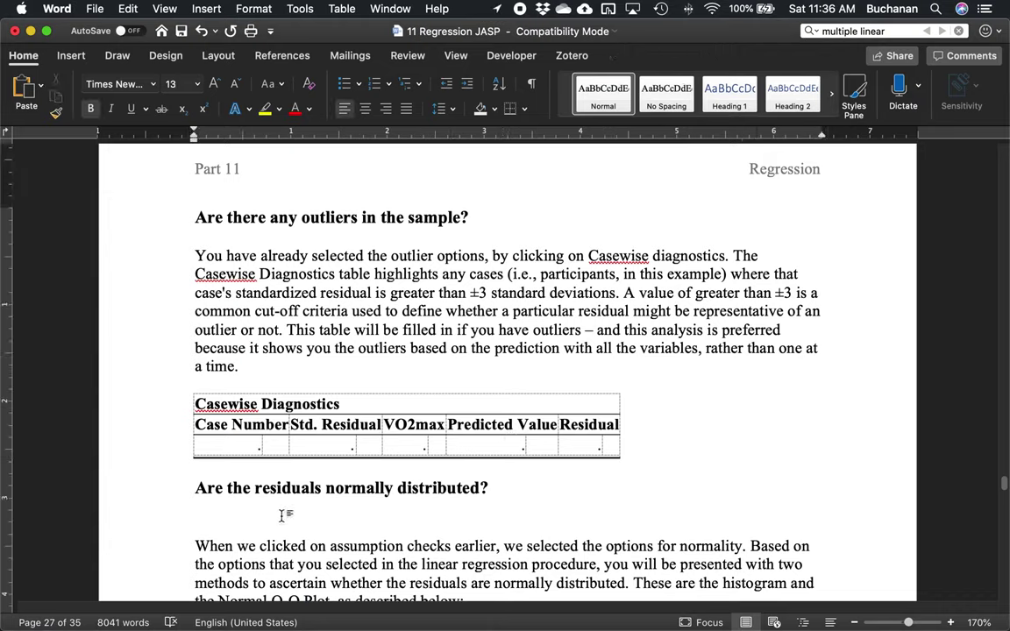
pyautogui.press('BackSpace')
pyautogui.press('super+s')
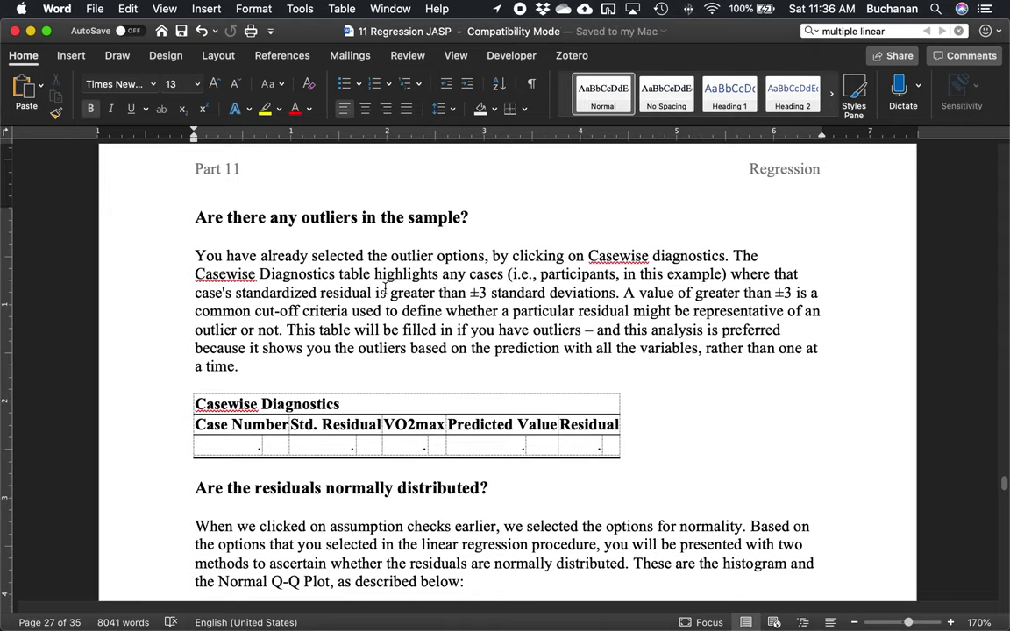
# - Check the guide's ±3 standardized residual cut-off against the Casewise diagnostics options in JASP, then return to Word
pyautogui.scroll(-3, 333, 256)
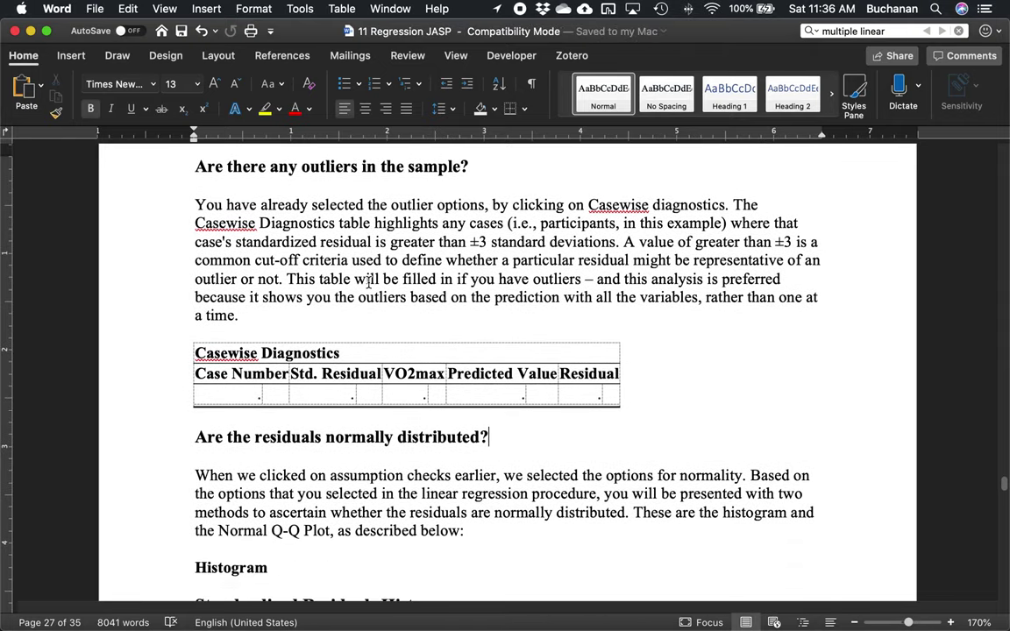
pyautogui.moveTo(281, 245); pyautogui.dragTo(614, 244)
pyautogui.hotkey('ctrl', 'Up')
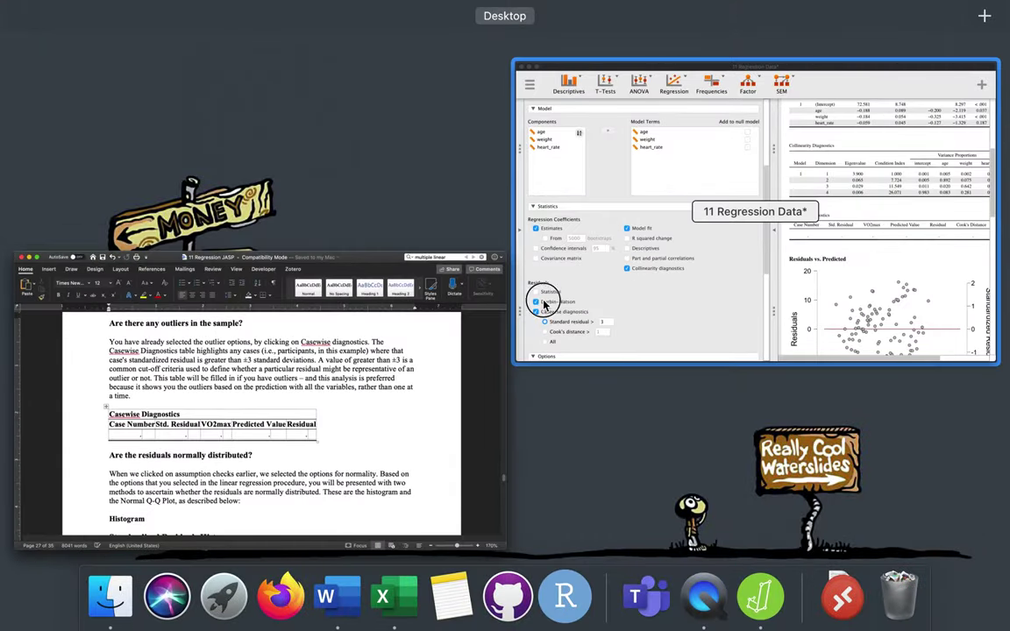
pyautogui.click(541, 297)
pyautogui.scroll(-5, 384, 397)
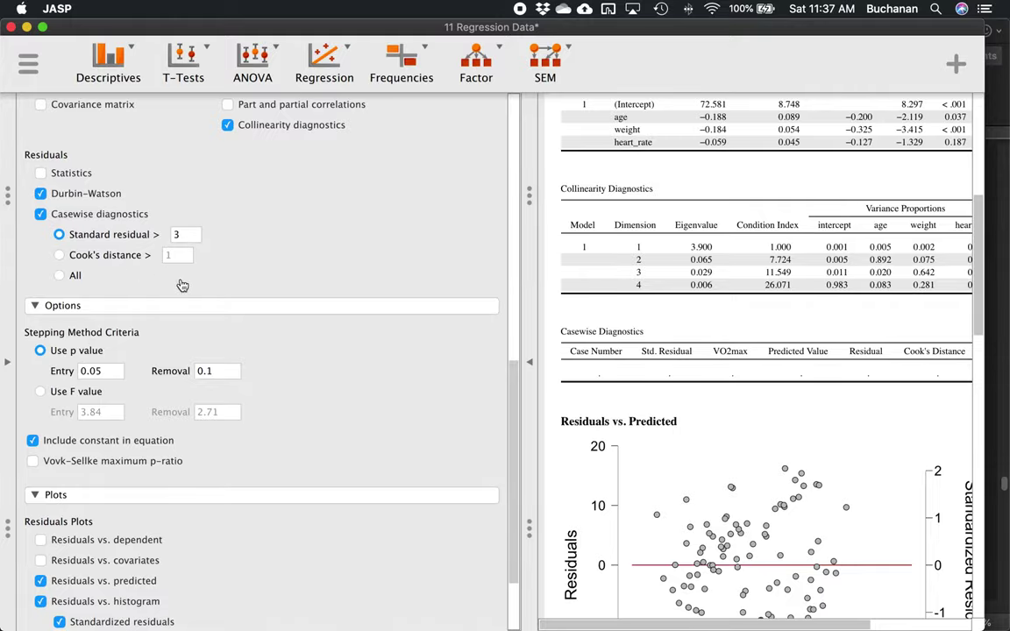
pyautogui.hotkey('ctrl', 'Up')
pyautogui.click(259, 254)
# - Read the guide's section on normally distributed residuals down to the Standardized Residuals Histogram heading
pyautogui.scroll(-5, 259, 249)
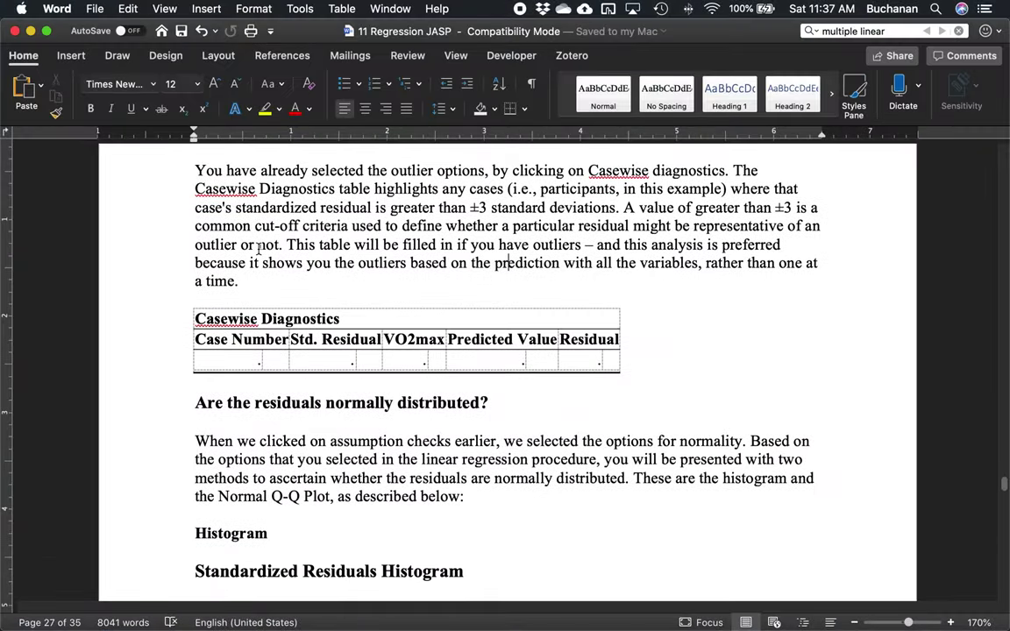
pyautogui.scroll(1, 228, 245)
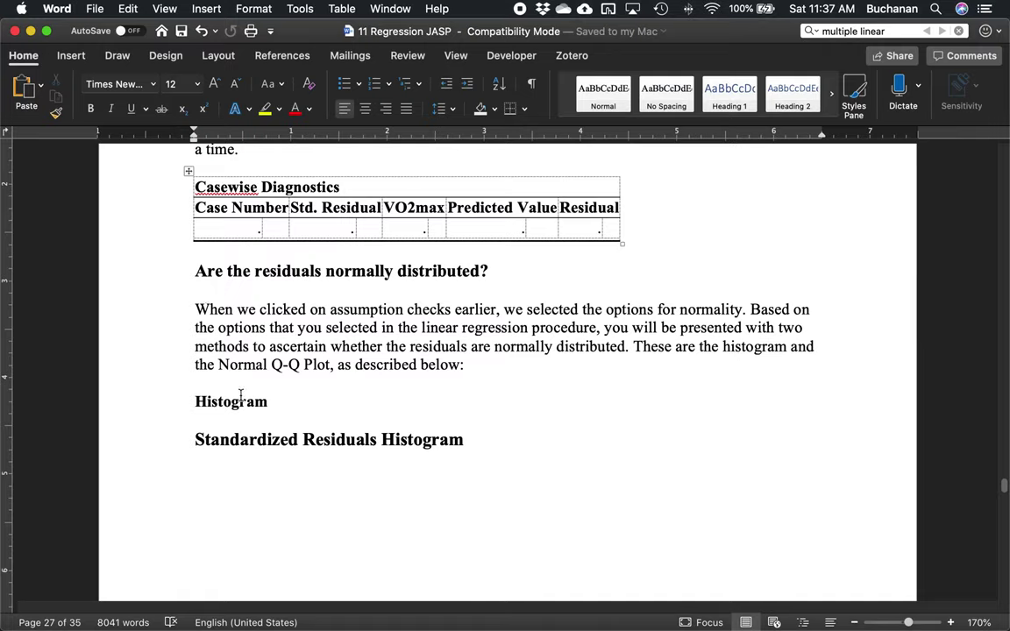
pyautogui.scroll(-4, 243, 342)
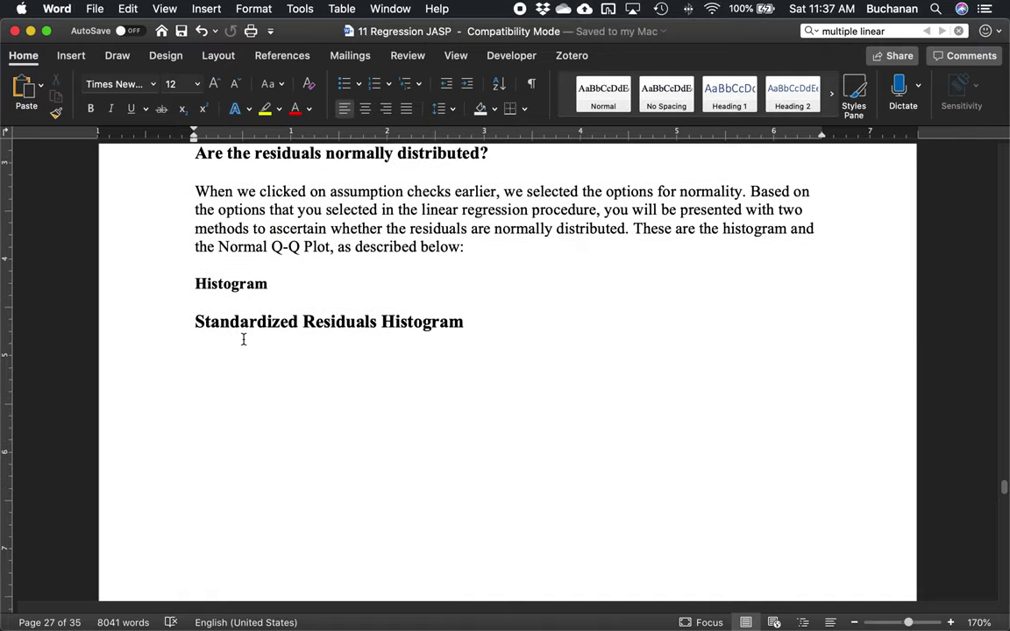
# - View the guide's Standardized Residuals Histogram, look through the residual plots in the JASP results, and return to Word
pyautogui.scroll(-20, 243, 340)
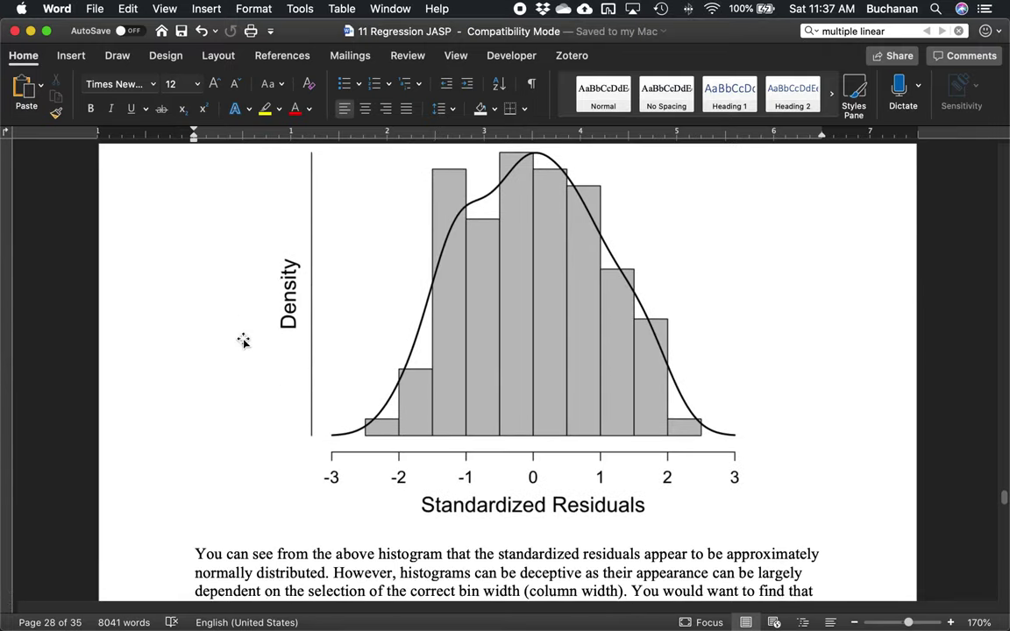
pyautogui.scroll(-1, 243, 342)
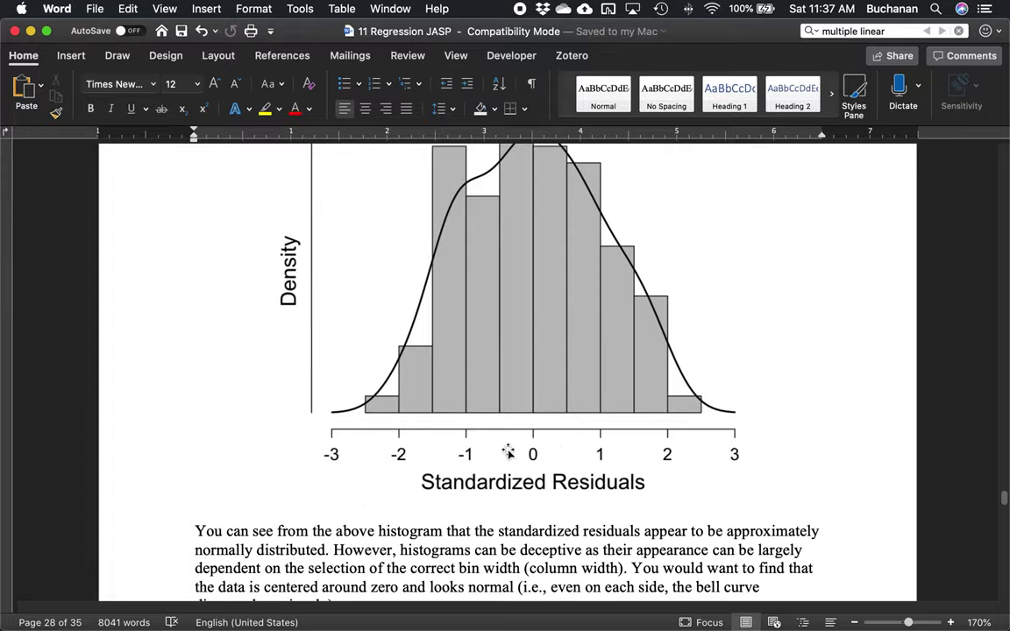
pyautogui.hotkey('ctrl', 'Up')
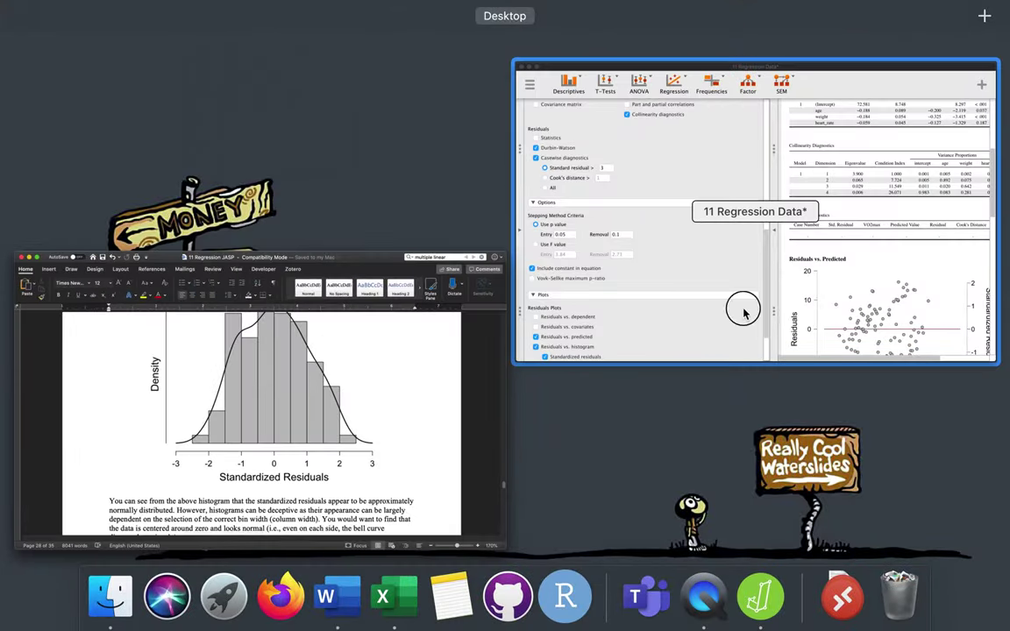
pyautogui.click(743, 313)
pyautogui.scroll(-10, 829, 346)
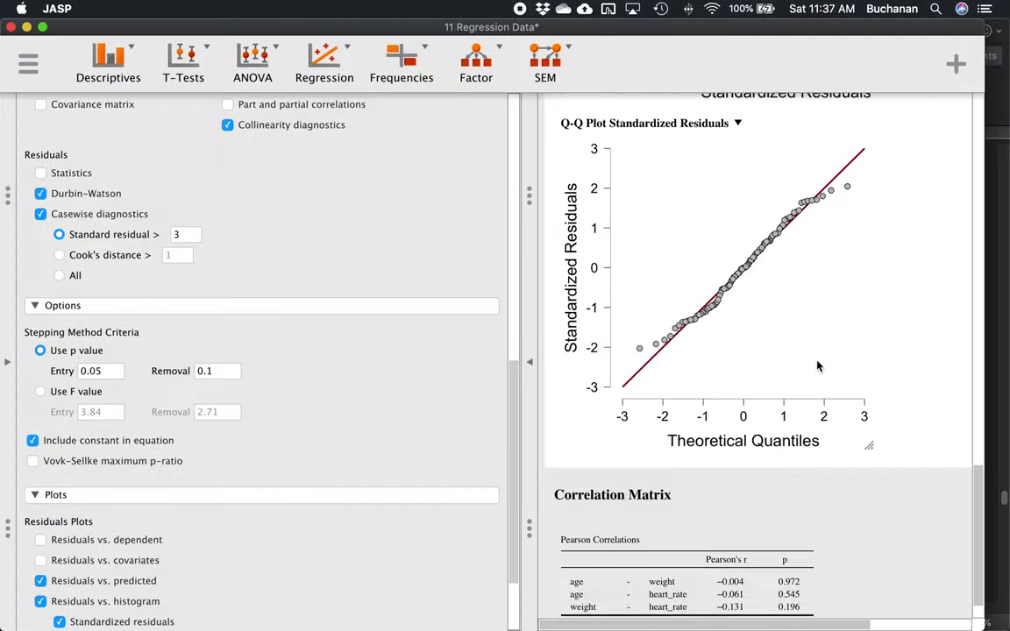
pyautogui.scroll(-2, 818, 367)
pyautogui.hotkey('ctrl', 'Up')
pyautogui.click(260, 243)
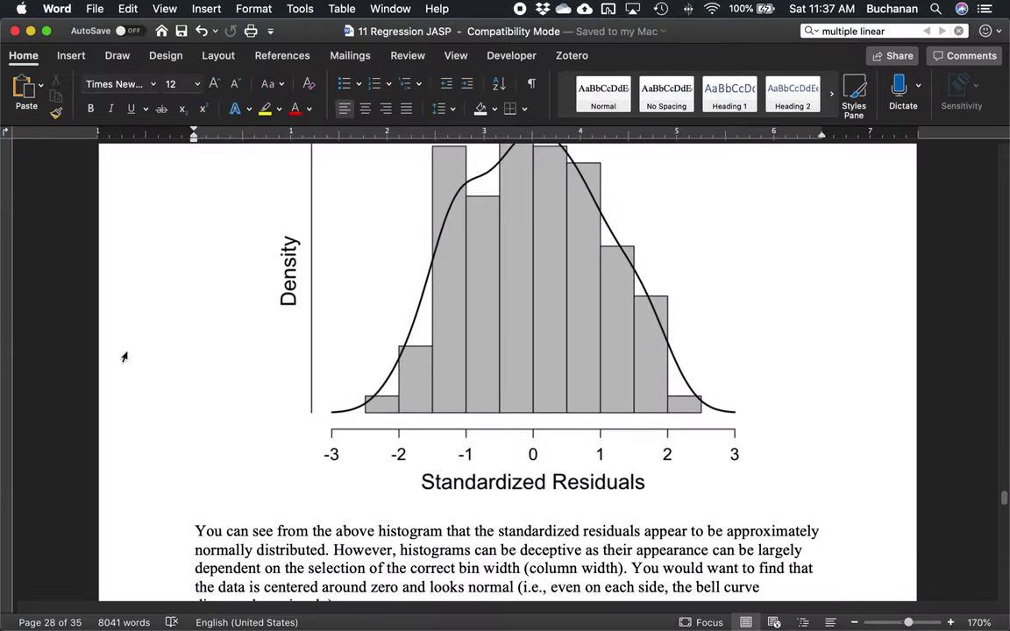
# - Examine the guide's standardized residuals histogram for centering around zero and a bell shape, and read its interpretation below
pyautogui.scroll(2, 202, 305)
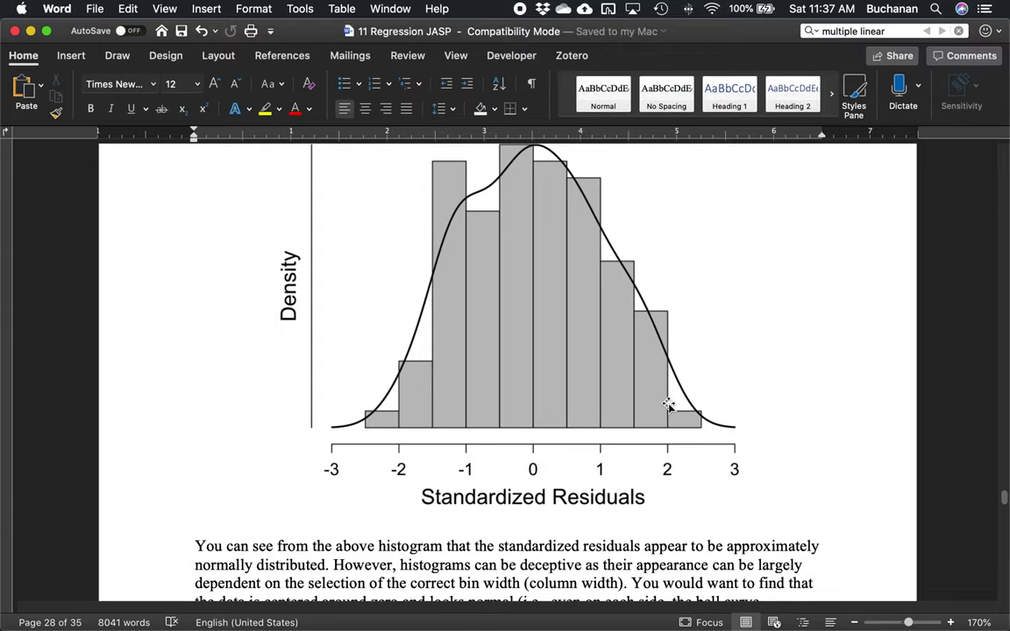
pyautogui.scroll(-4, 602, 314)
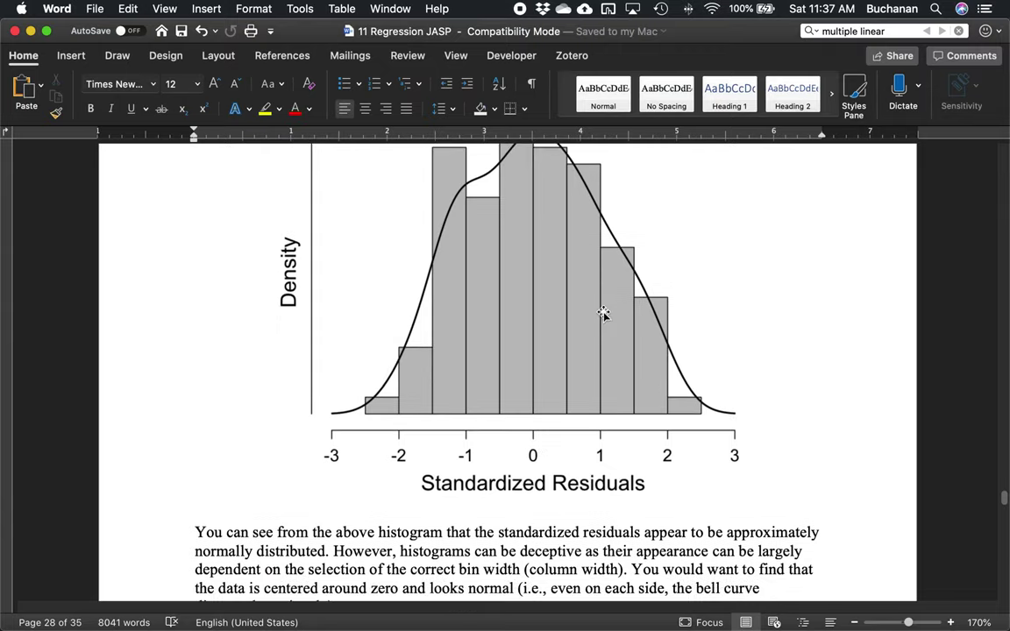
pyautogui.scroll(-3, 601, 314)
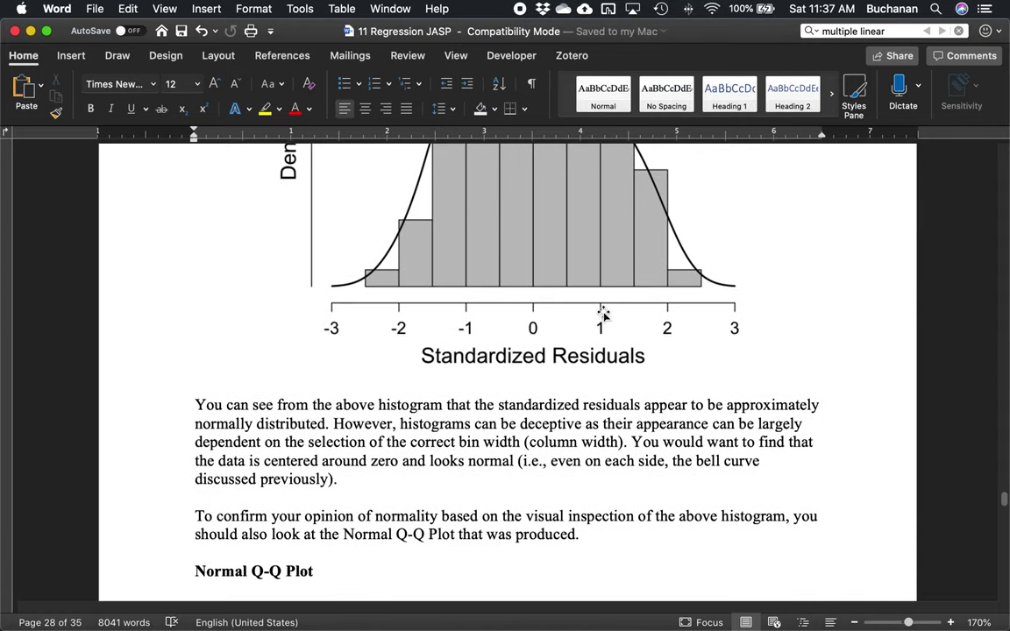
pyautogui.scroll(4, 603, 313)
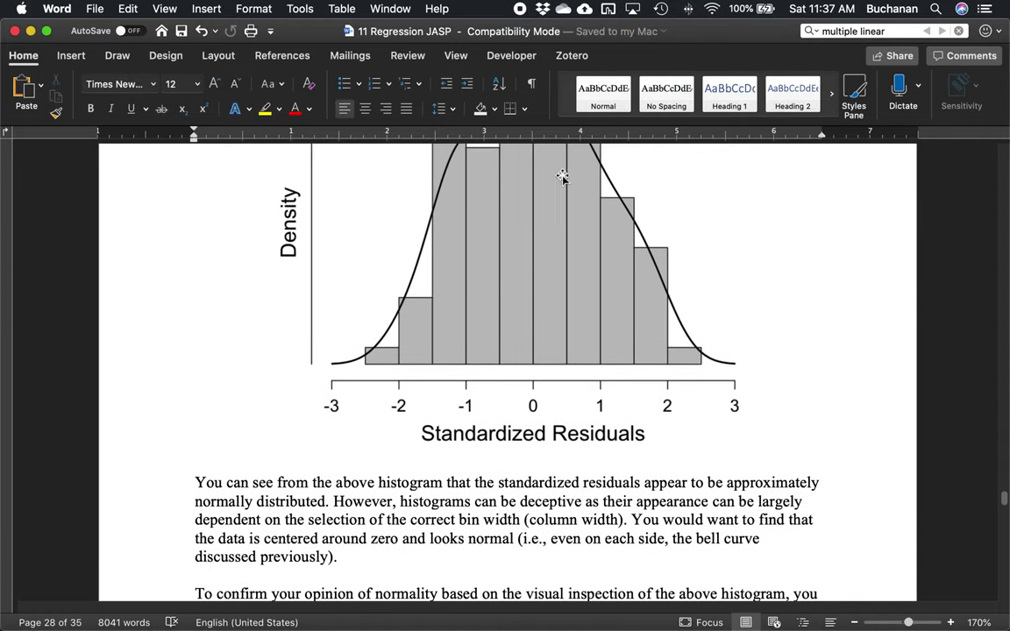
pyautogui.scroll(4, 647, 281)
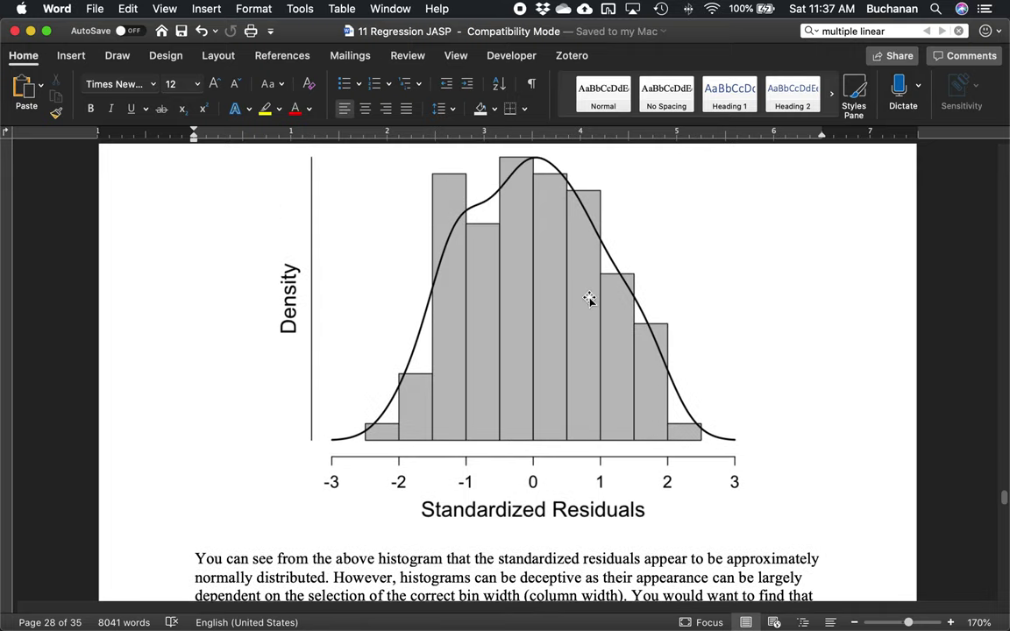
pyautogui.scroll(-1, 586, 297)
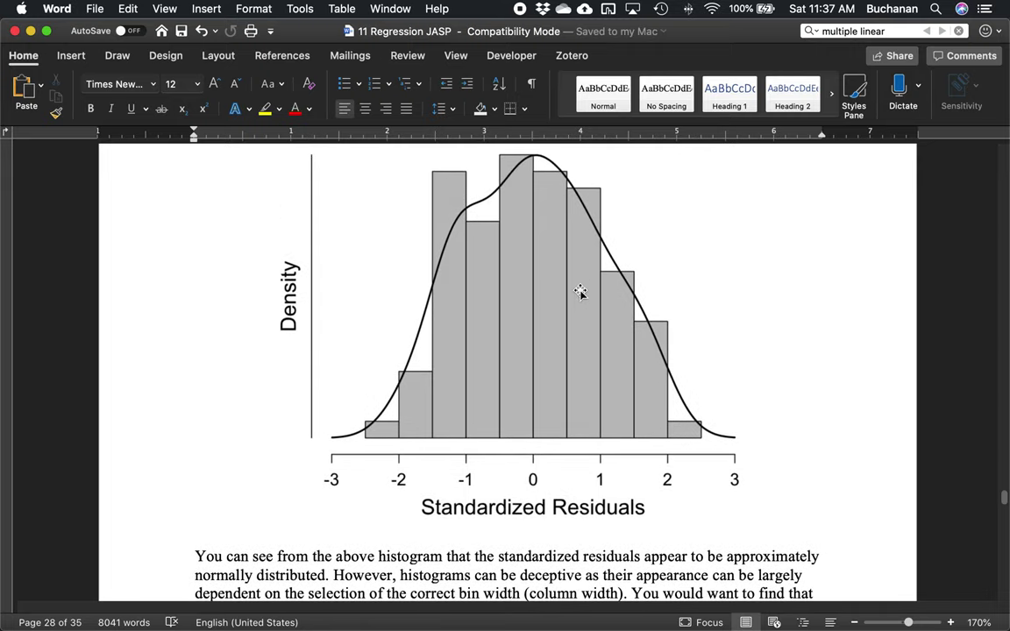
pyautogui.scroll(-12, 580, 281)
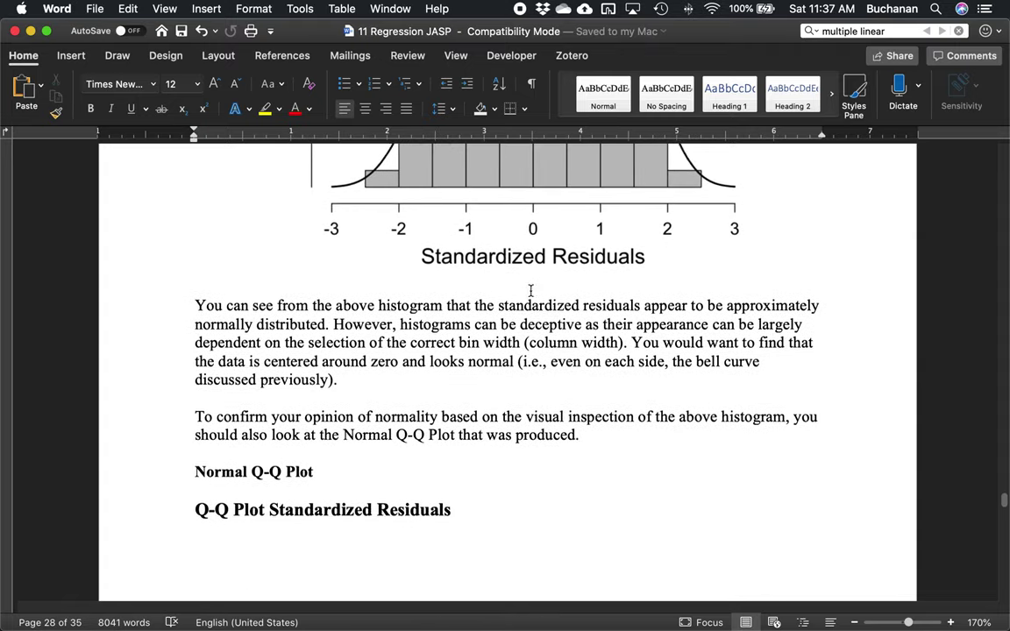
# - Inspect the guide's Q-Q Plot of standardized residuals against the diagonal line, and go back to the histogram
pyautogui.scroll(-20, 530, 291)
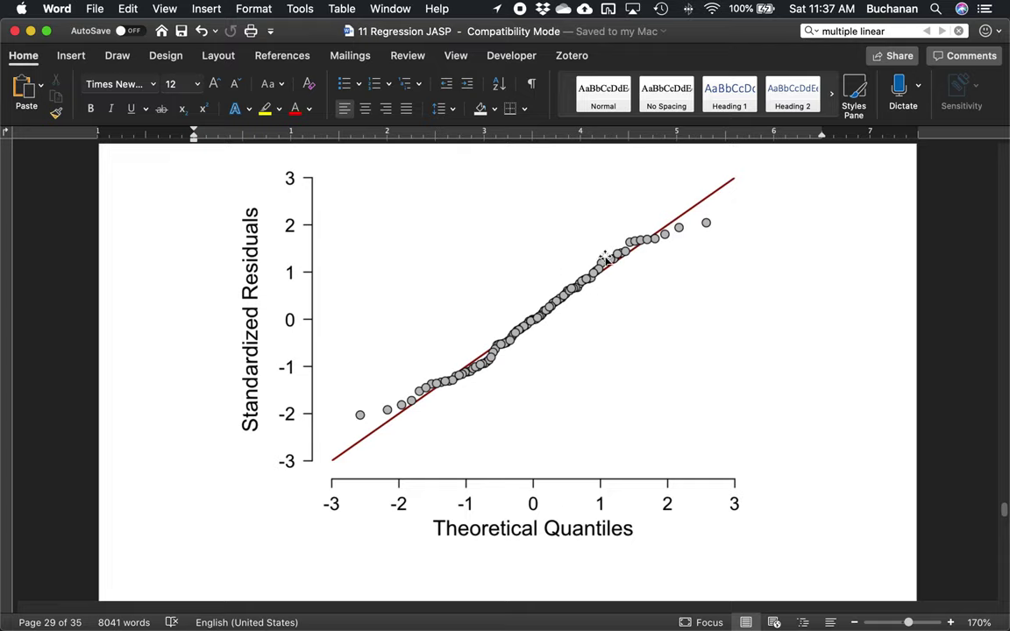
pyautogui.scroll(10, 304, 431)
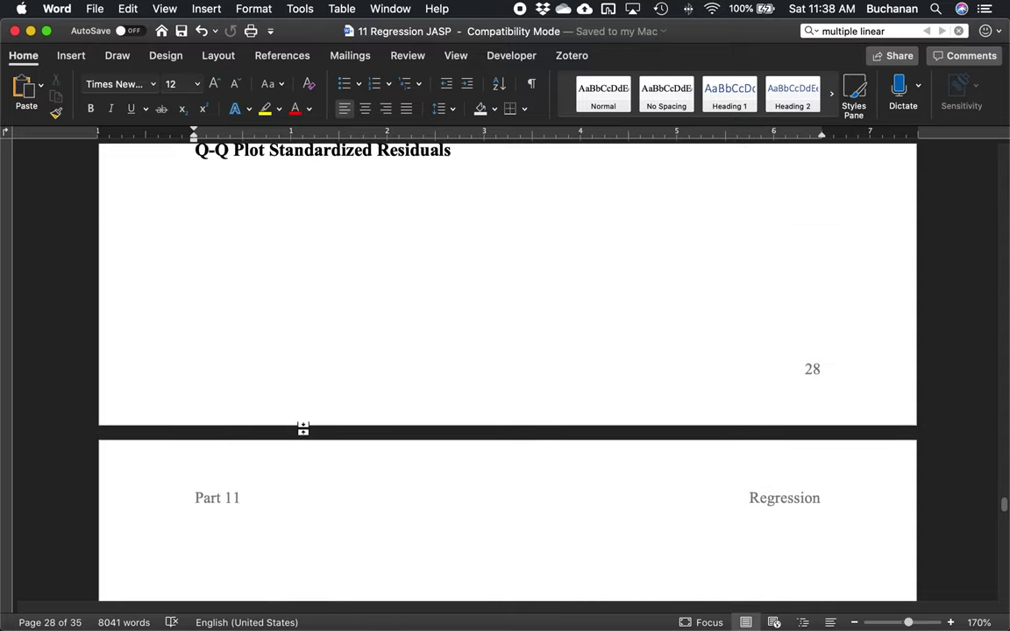
pyautogui.scroll(5, 309, 410)
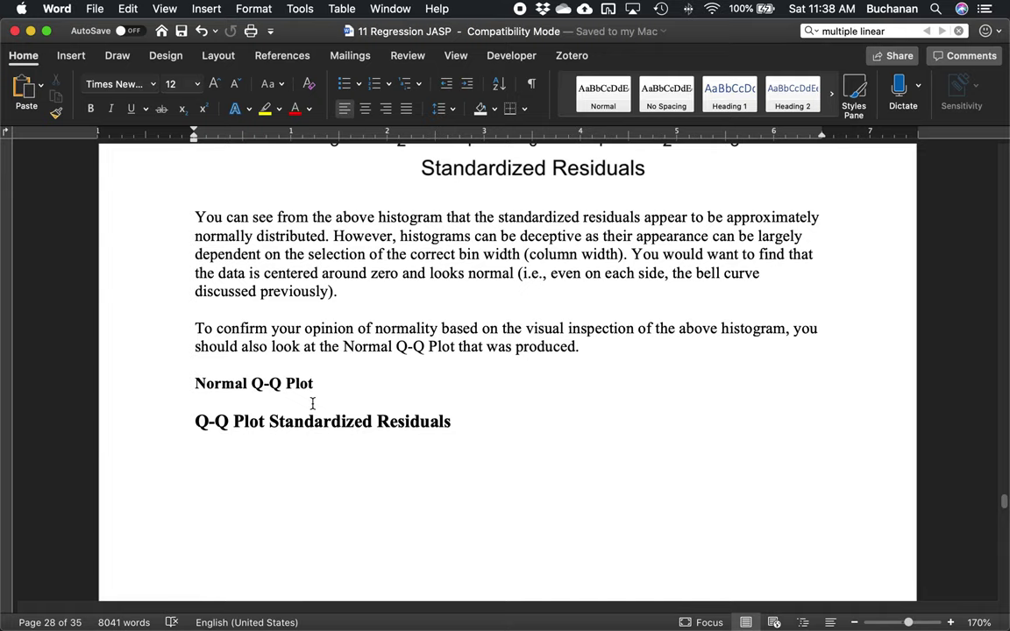
pyautogui.scroll(8, 312, 403)
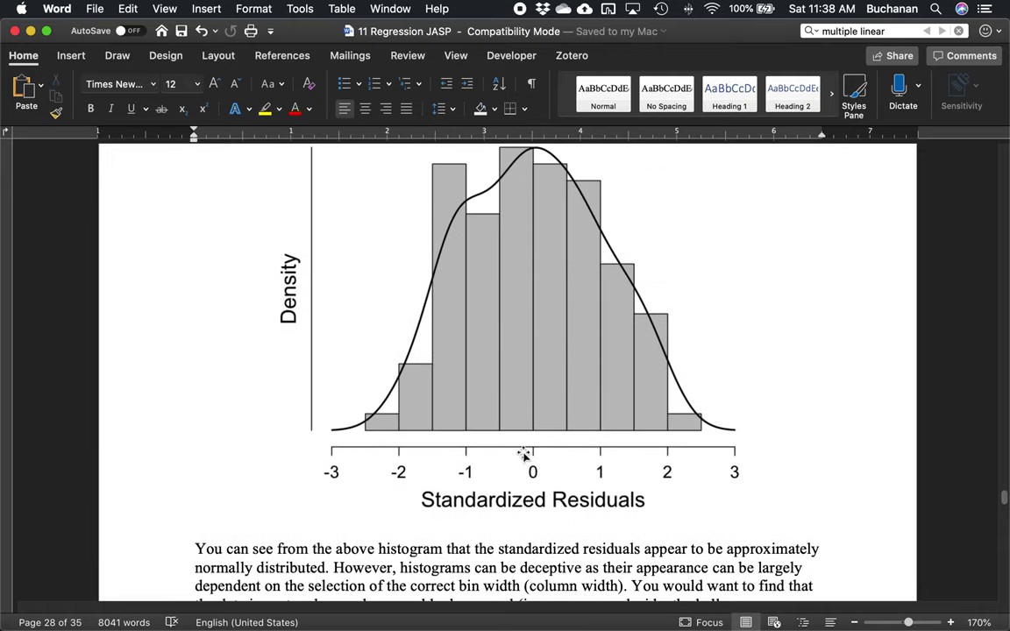
pyautogui.scroll(1, 626, 375)
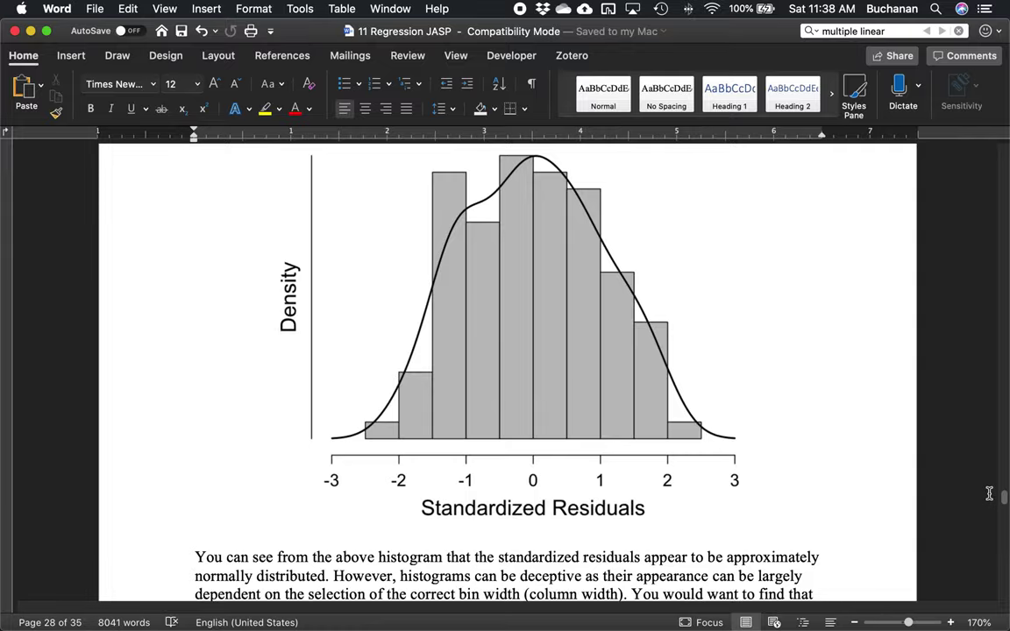
# - Go back to the guide's Assumptions of Regression section on page 3 and review assumptions #1 through #7 and the notes on violations
pyautogui.scroll(15, 903, 449)
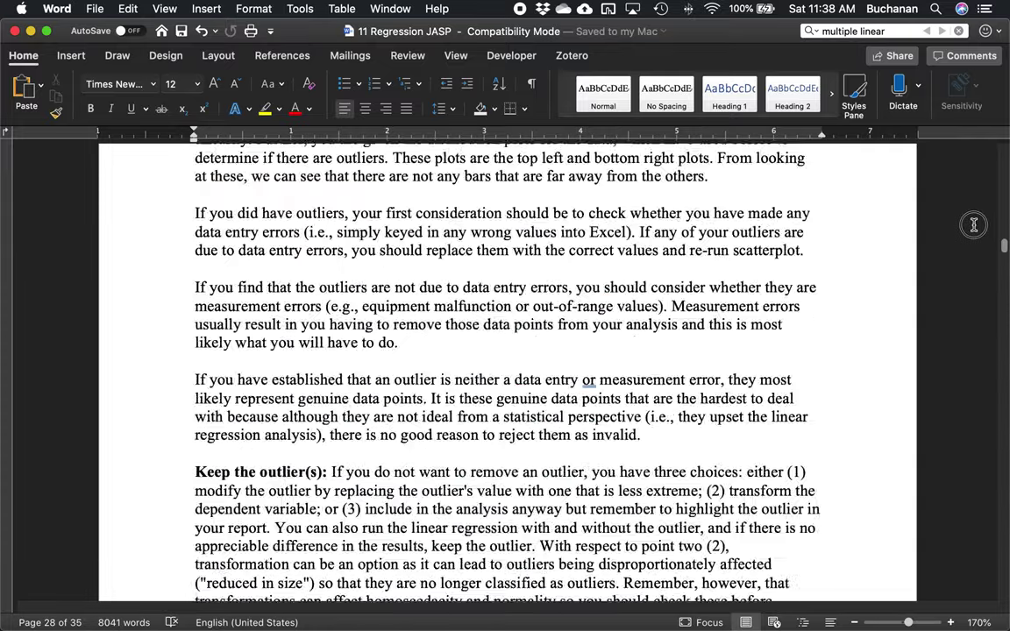
pyautogui.press('super+Home')
pyautogui.scroll(-10, 584, 333)
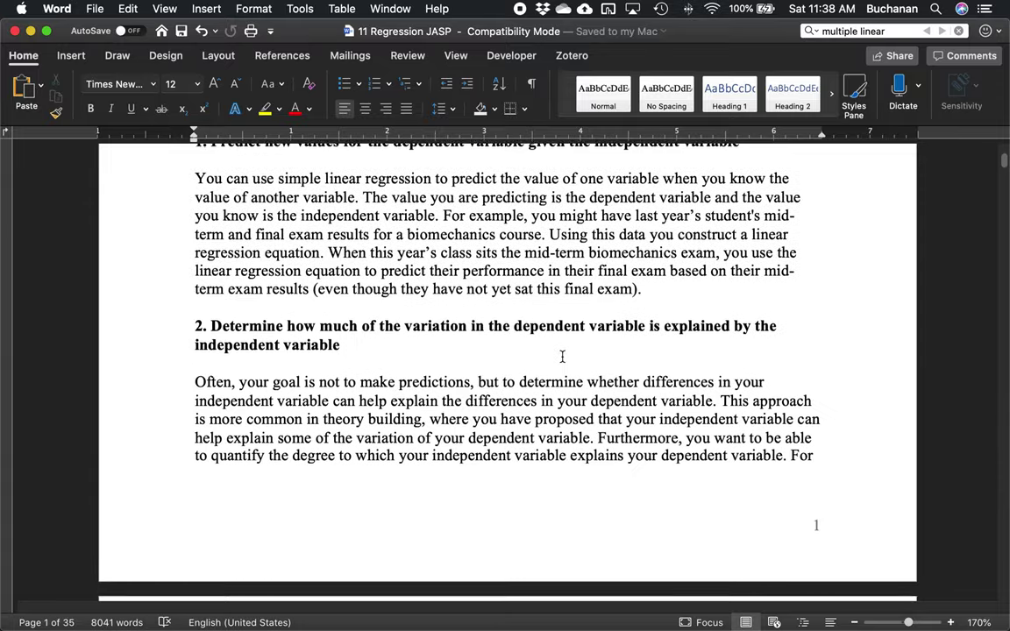
pyautogui.scroll(-20, 563, 356)
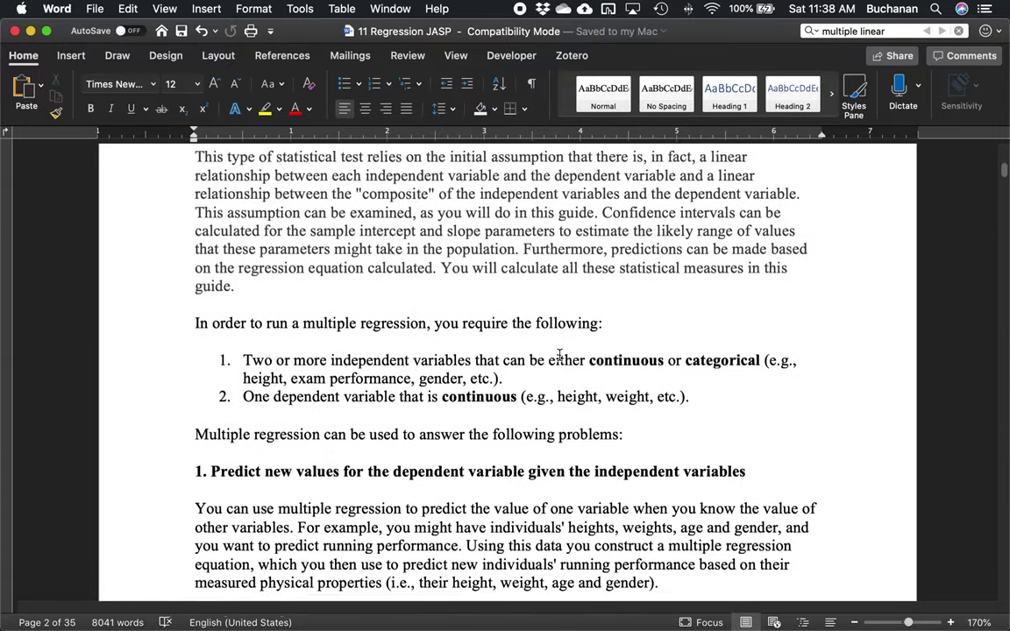
pyautogui.scroll(-3, 559, 356)
pyautogui.scroll(-3, 557, 353)
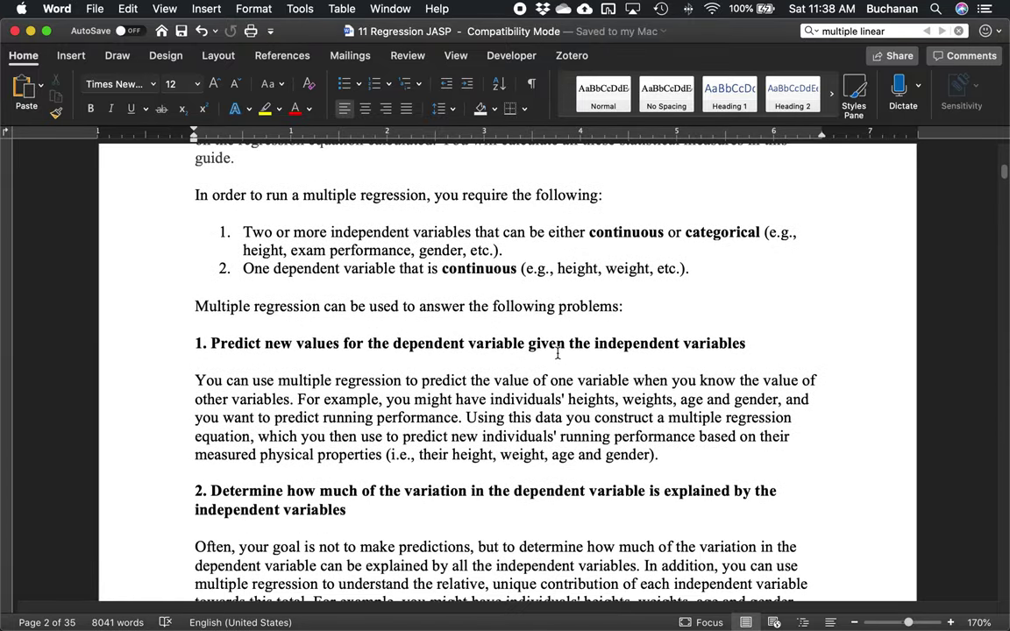
pyautogui.scroll(-20, 557, 353)
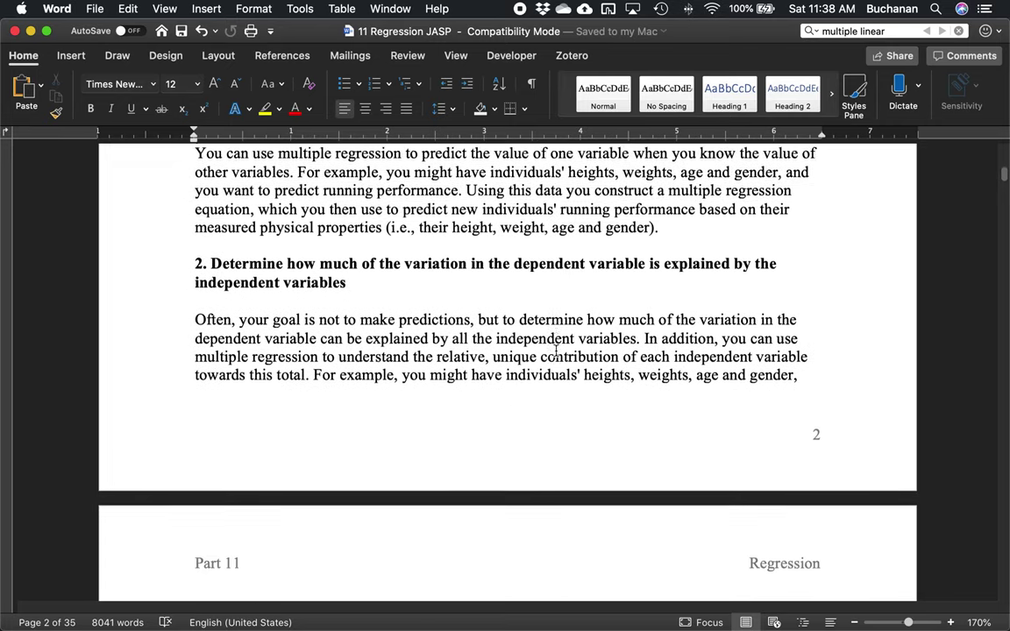
pyautogui.scroll(-10, 556, 351)
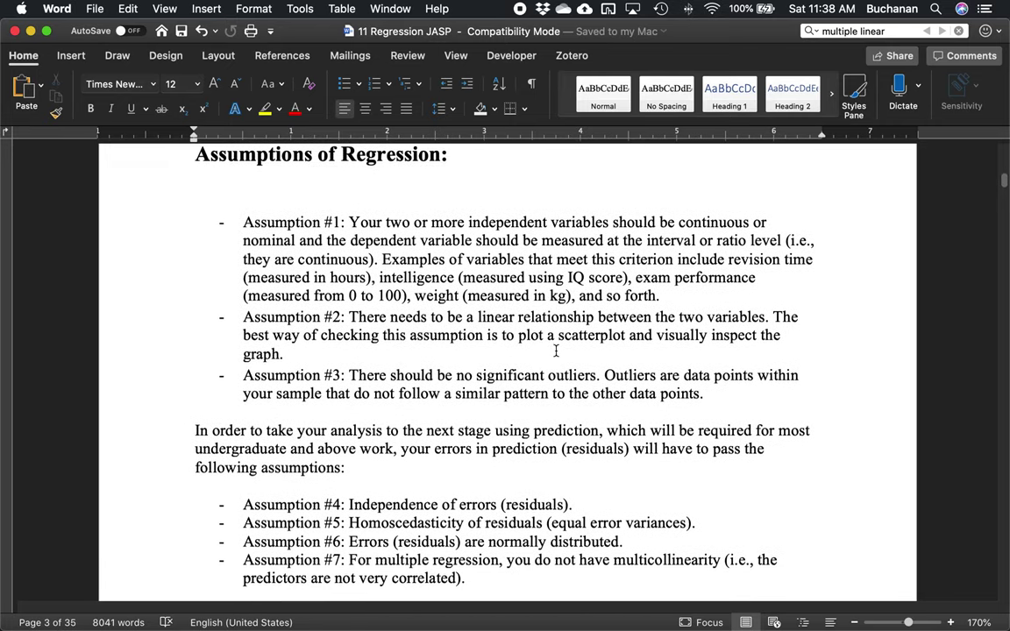
pyautogui.scroll(-1, 556, 351)
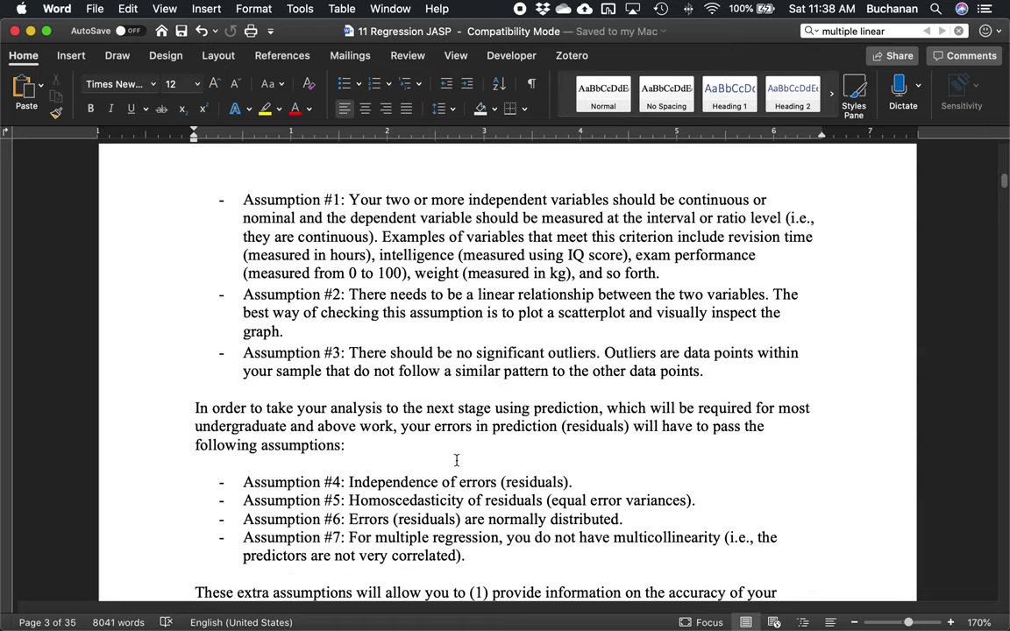
pyautogui.scroll(-5, 465, 447)
pyautogui.scroll(-3, 497, 427)
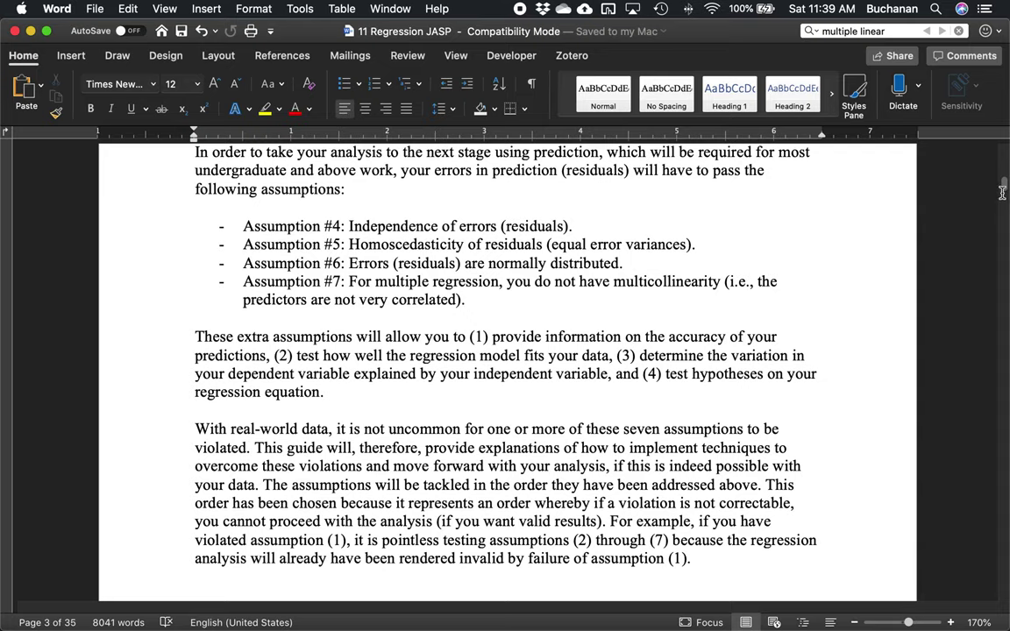
# - Go to the guide's "The multiple linear regression test" section on page 29 and read the three main objectives
pyautogui.moveTo(1006, 181); pyautogui.dragTo(1005, 336)
pyautogui.scroll(5, 649, 324)
pyautogui.scroll(-2, 649, 320)
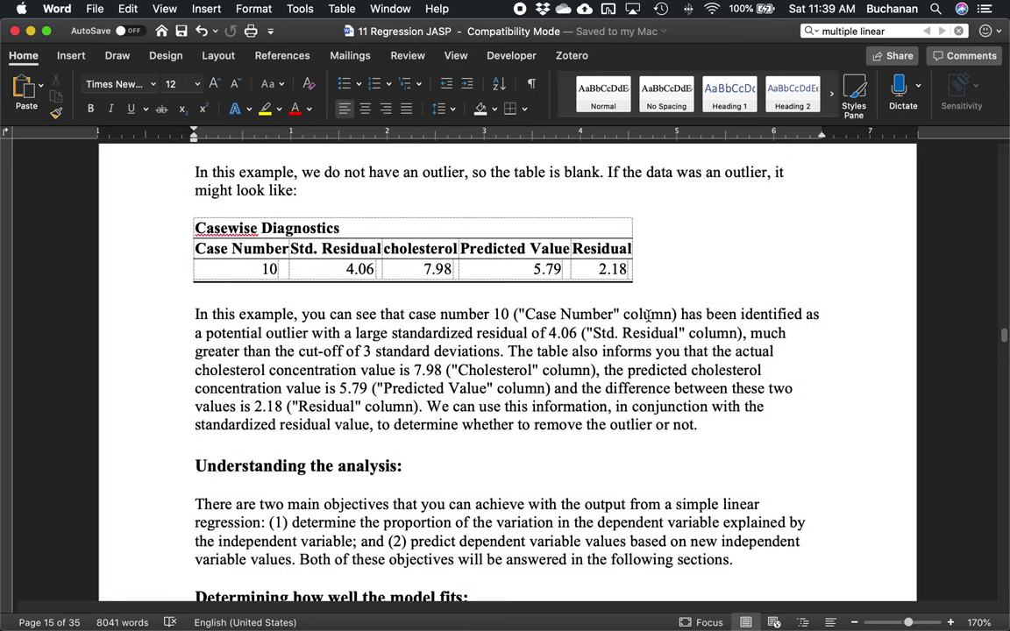
pyautogui.scroll(1, 647, 316)
pyautogui.scroll(-15, 659, 327)
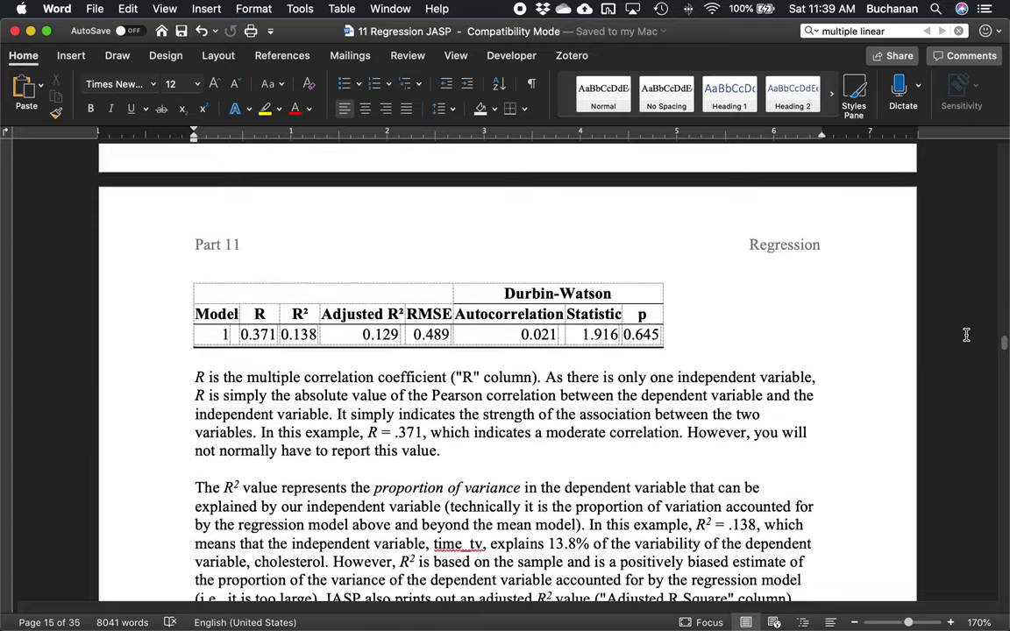
pyautogui.moveTo(1005, 342); pyautogui.dragTo(1001, 485)
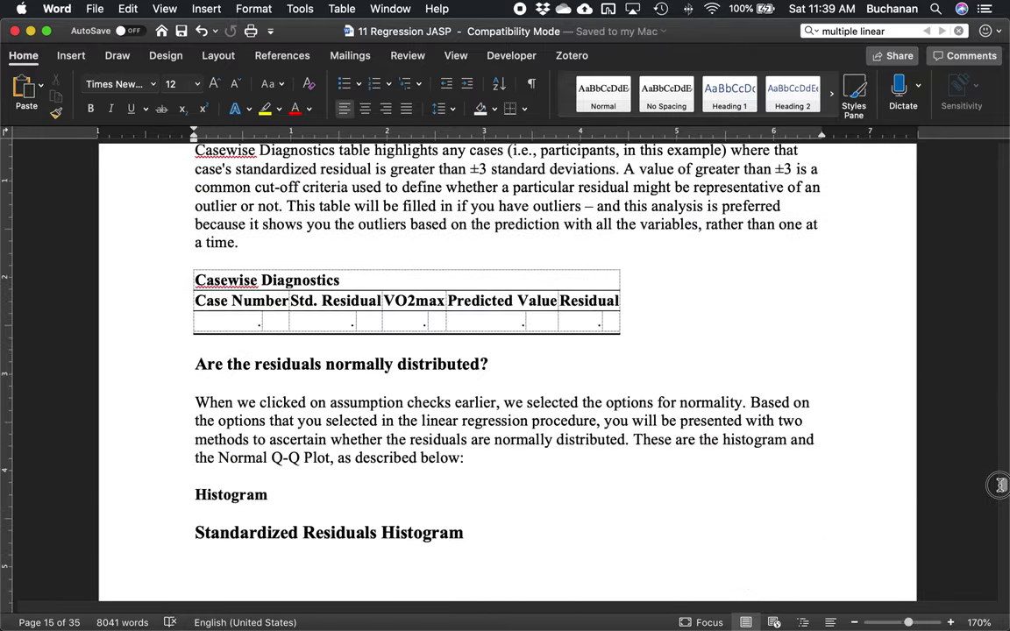
pyautogui.scroll(-15, 686, 334)
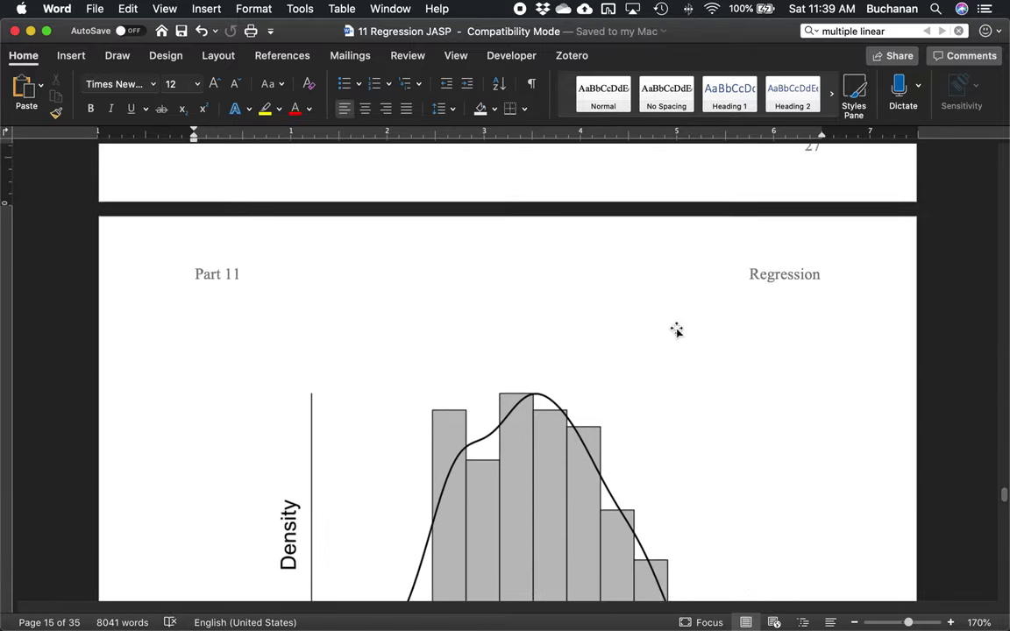
pyautogui.scroll(-15, 674, 326)
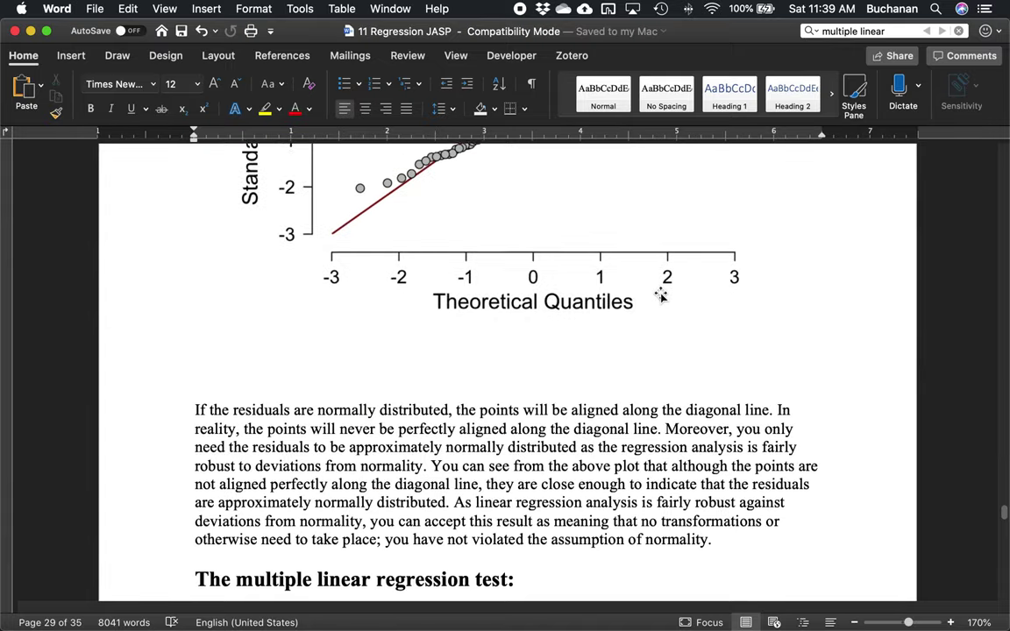
pyautogui.scroll(-3, 658, 289)
pyautogui.scroll(-2, 661, 289)
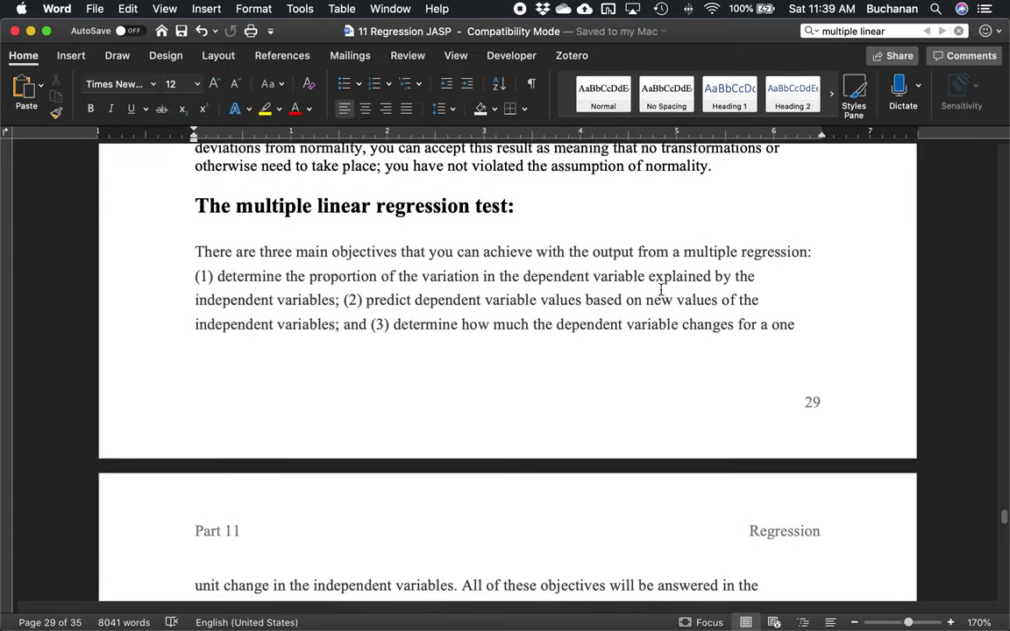
pyautogui.scroll(1, 661, 289)
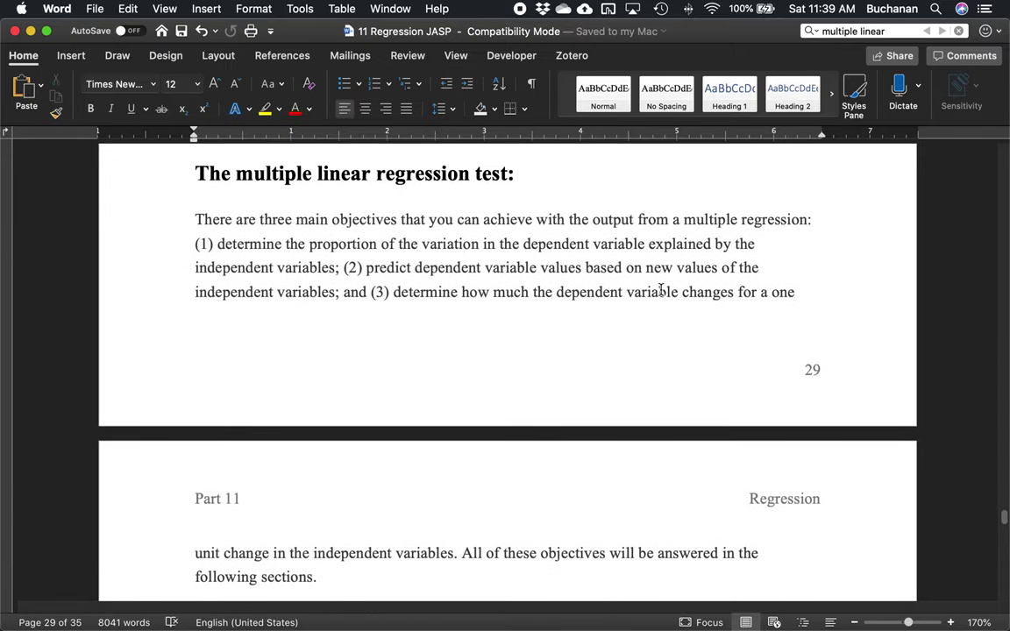
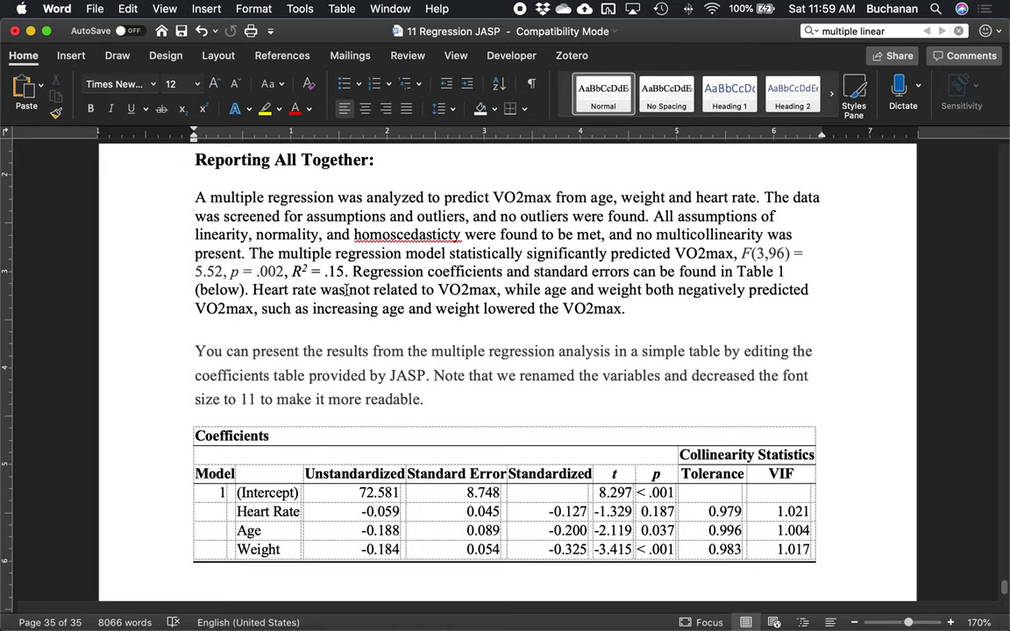
# - Select the age and weight clause ending the "Reporting All Together" paragraph, and view the Coefficients table beneath it
pyautogui.click(474, 291)
pyautogui.moveTo(660, 308); pyautogui.dragTo(516, 289)
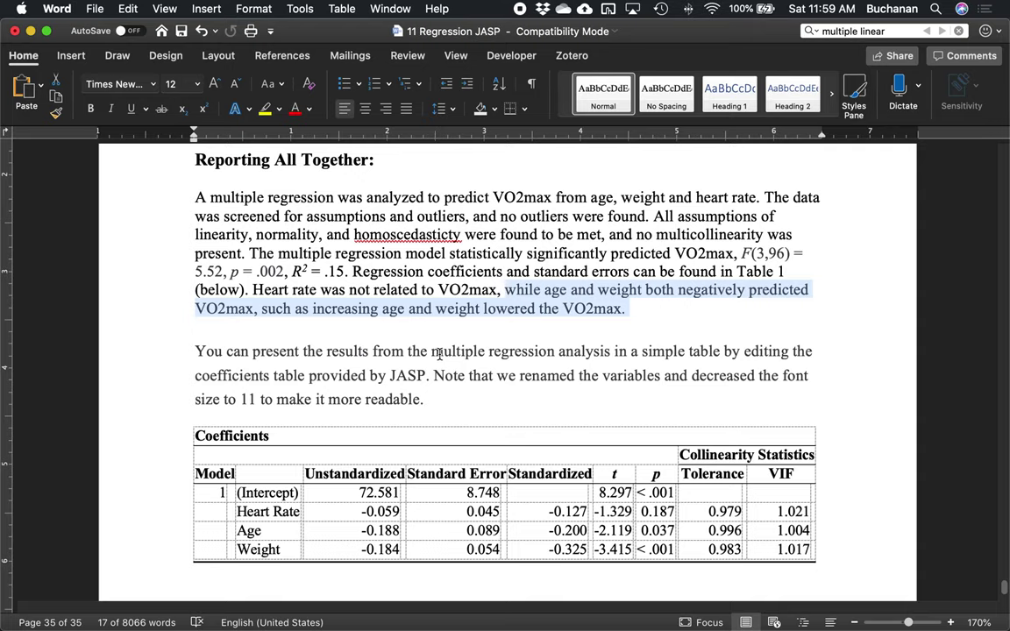
pyautogui.scroll(-5, 370, 342)
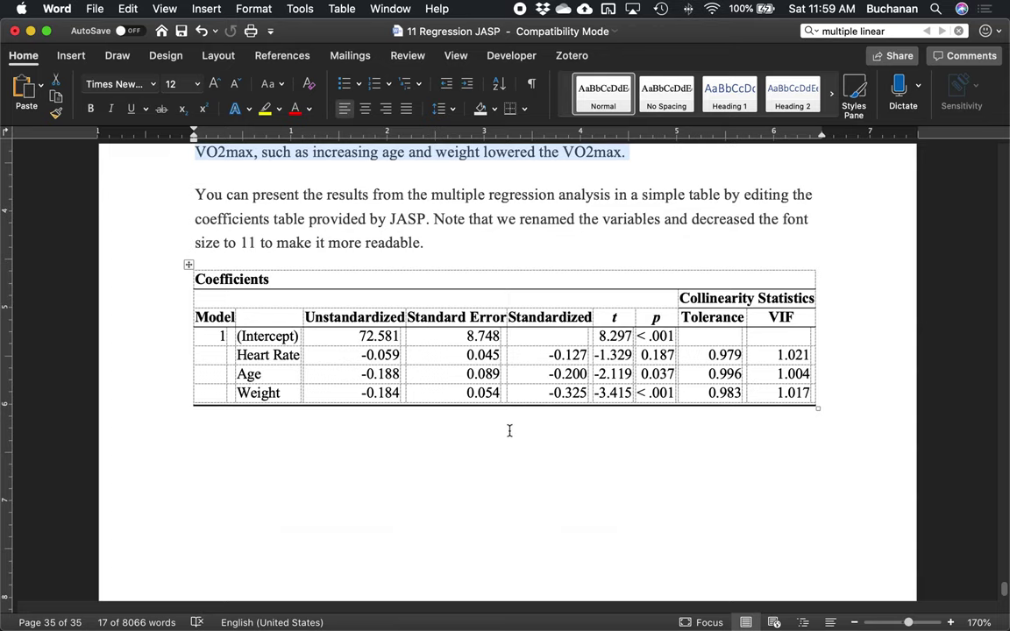
# - Copy the "Reporting All Together" results paragraph and paste the copy below the Coefficients table
pyautogui.scroll(6, 497, 421)
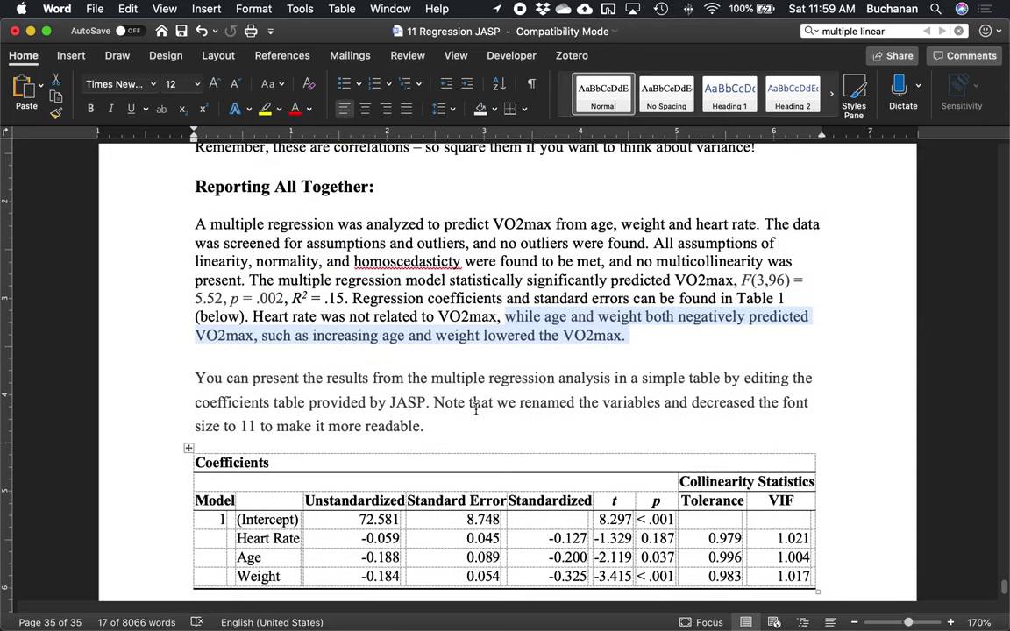
pyautogui.scroll(-6, 476, 409)
pyautogui.click(350, 451)
pyautogui.scroll(4, 454, 406)
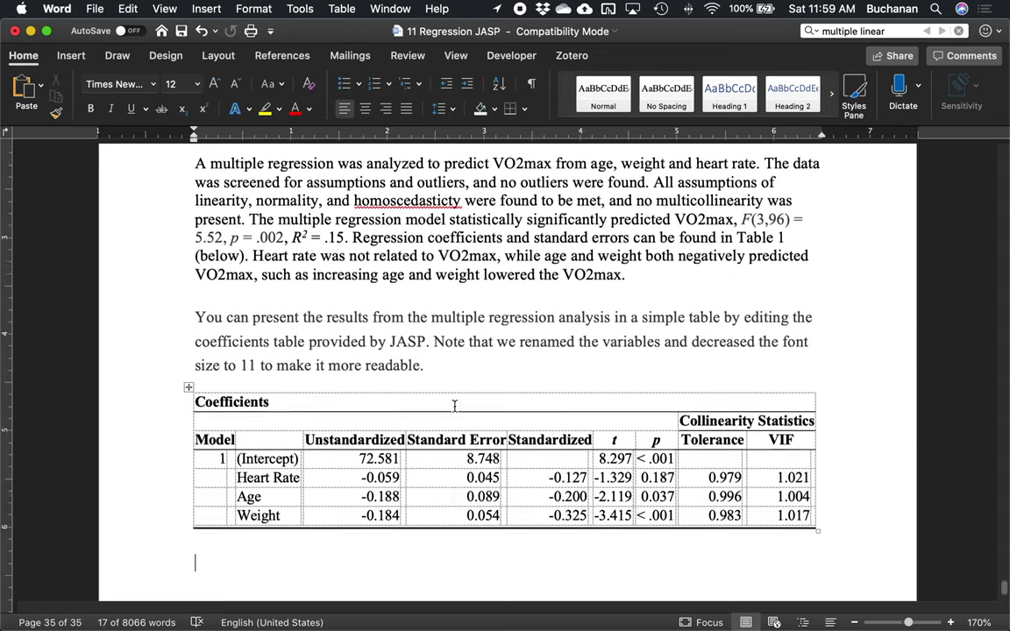
pyautogui.scroll(2, 454, 406)
pyautogui.moveTo(614, 326); pyautogui.dragTo(203, 217)
pyautogui.press('super+x')
pyautogui.press('super+v')
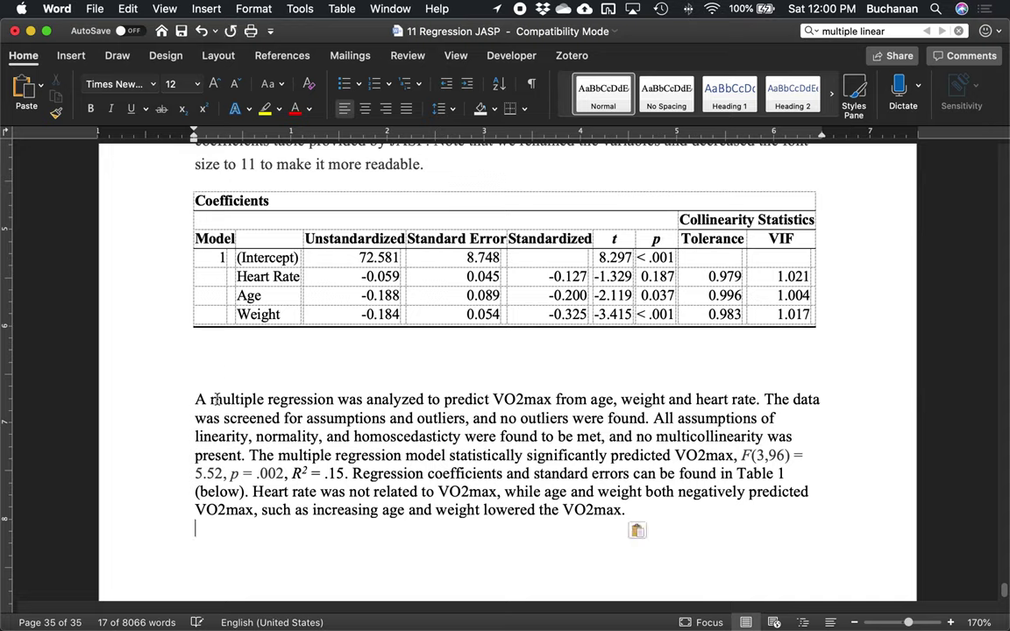
# - Add the bold line "If you need it in the paragraph:" between the Coefficients table and the copied paragraph
pyautogui.click(227, 372)
pyautogui.press('super+b')
pyautogui.write('I')
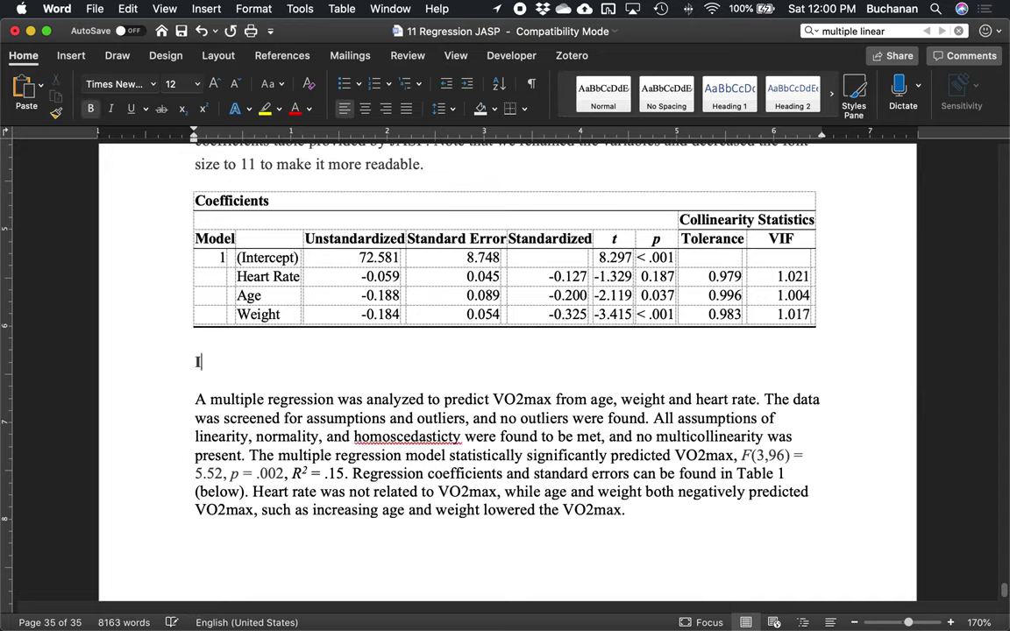
pyautogui.write('f you need it i')
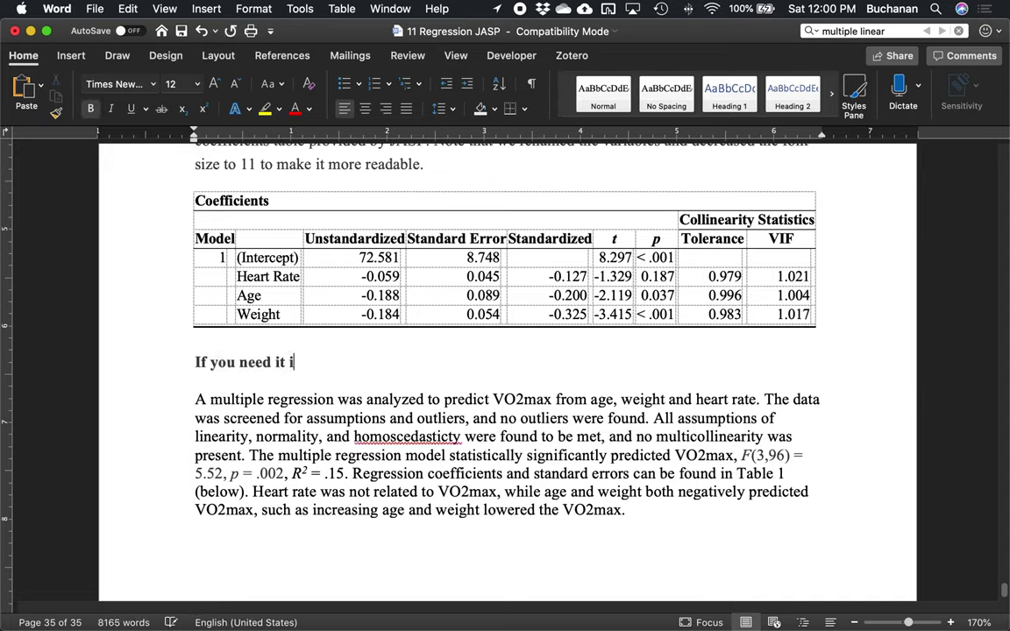
pyautogui.write('n the paragraph')
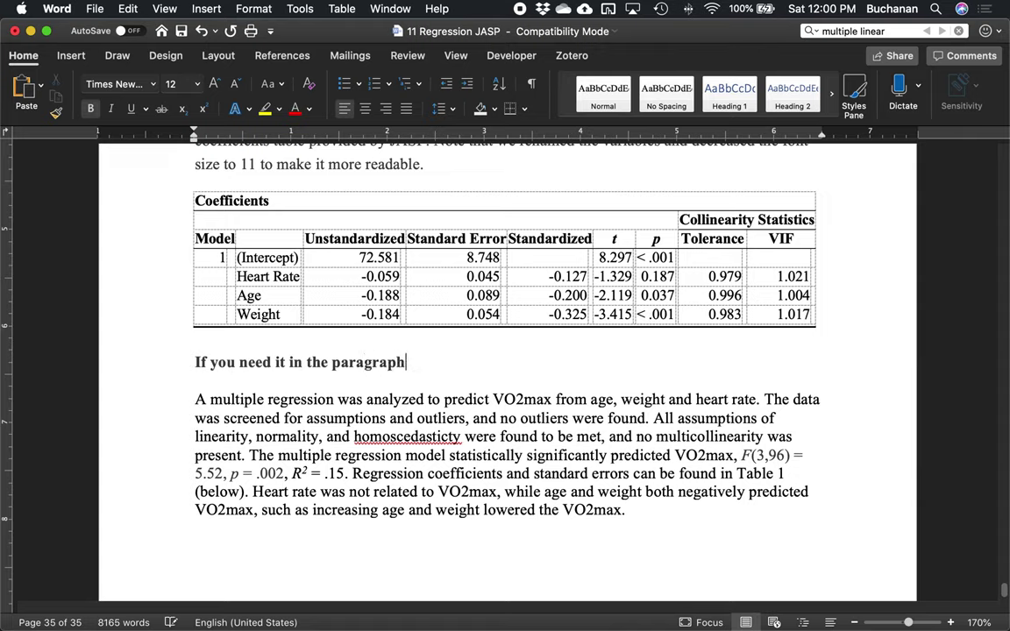
pyautogui.write(':')
# - Insert square brackets after "Heart rate was not related to VO2max" in the copy, starting their content with an italic t and an opening parenthesis
pyautogui.click(500, 492)
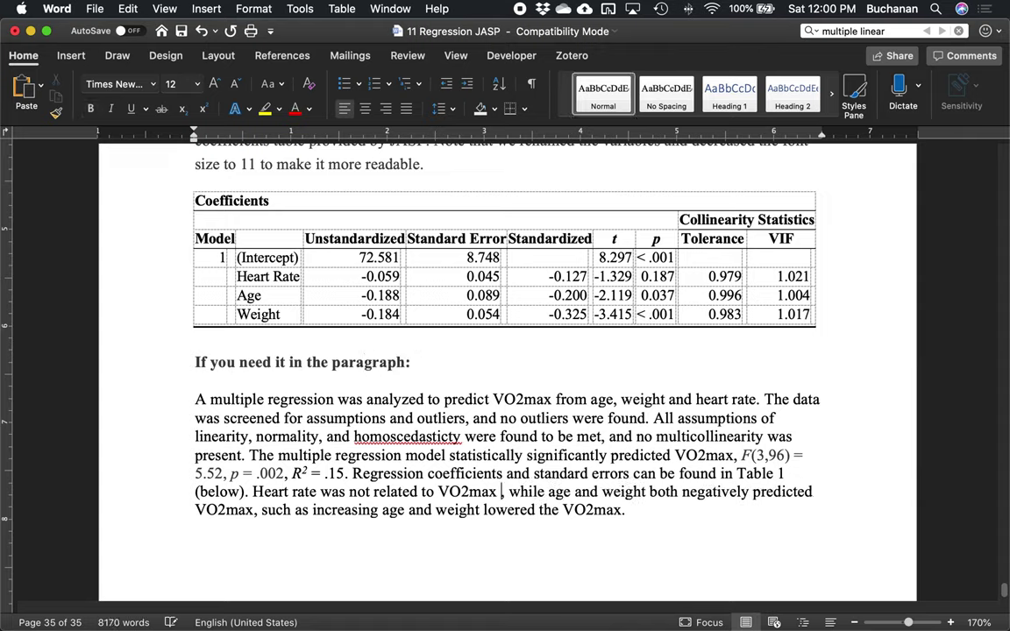
pyautogui.write('[')
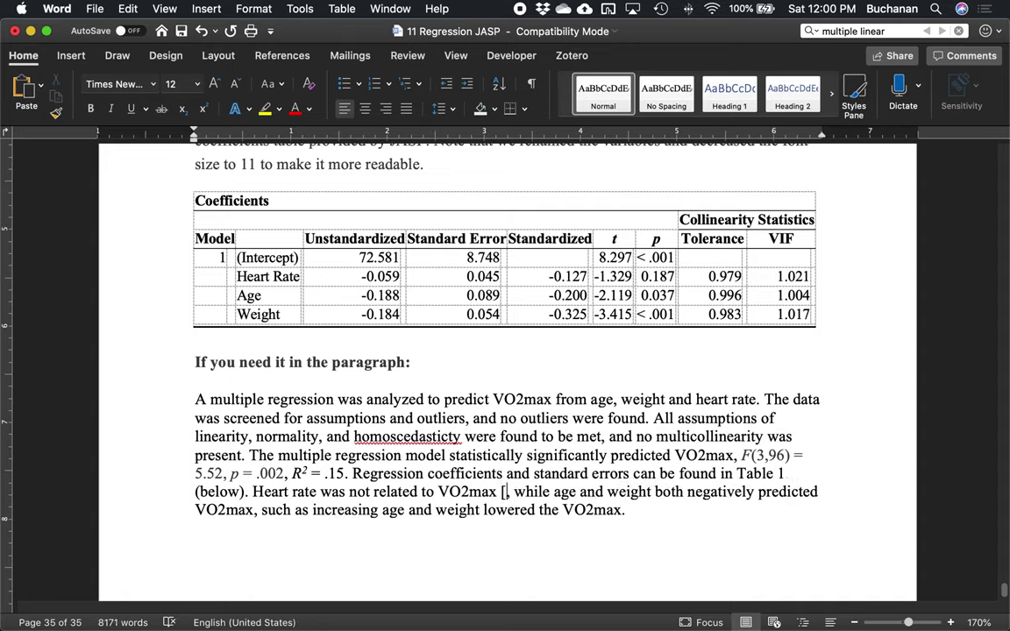
pyautogui.write(']')
pyautogui.press('Left')
pyautogui.press('super+i')
pyautogui.write('t')
pyautogui.press('super+i')
pyautogui.write('(')
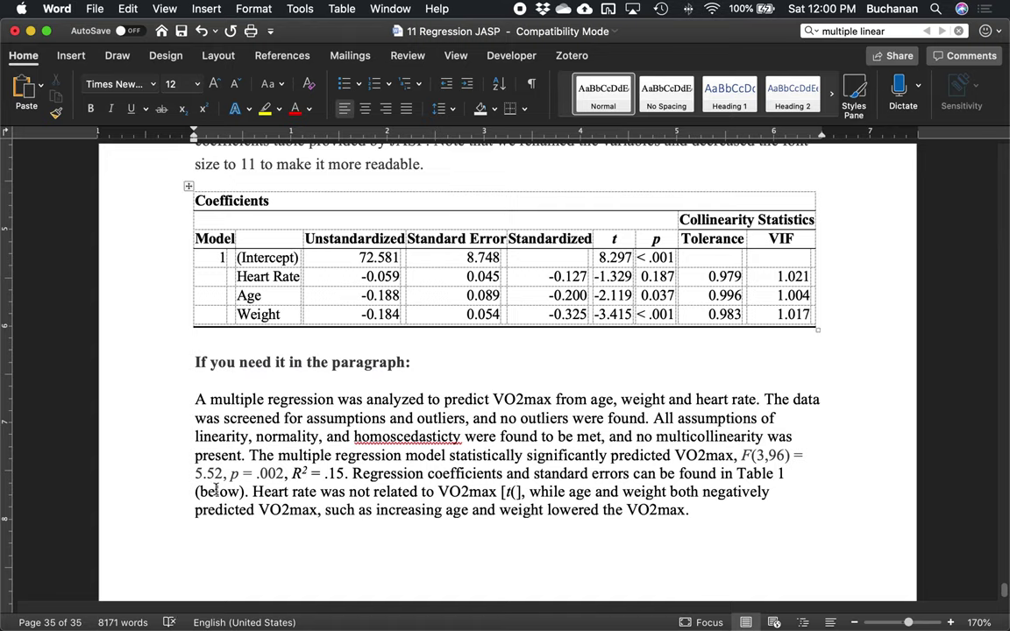
# - Complete the heart rate t statistic in the brackets as t(96) = -1.33, taking the degrees of freedom from the F statistic
pyautogui.doubleClick(777, 455)
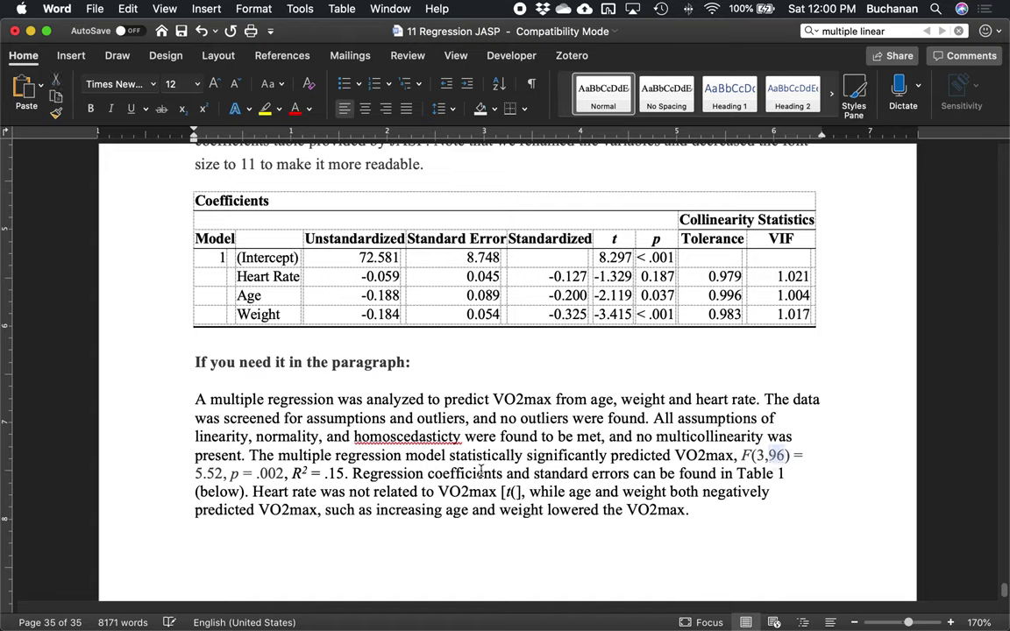
pyautogui.click(517, 492)
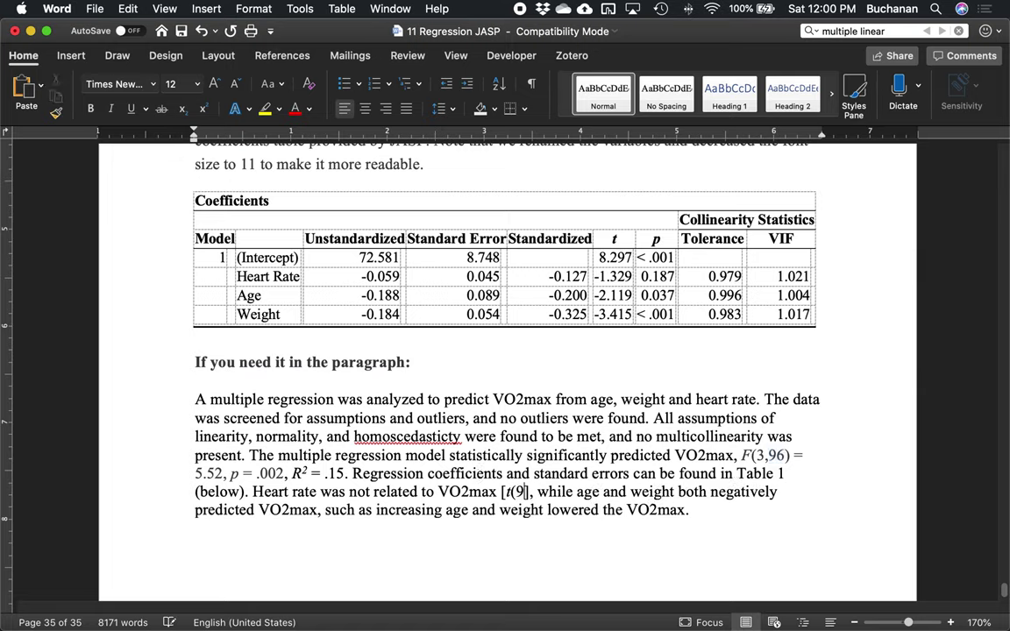
pyautogui.press('cmd+v')
pyautogui.write(') = ')
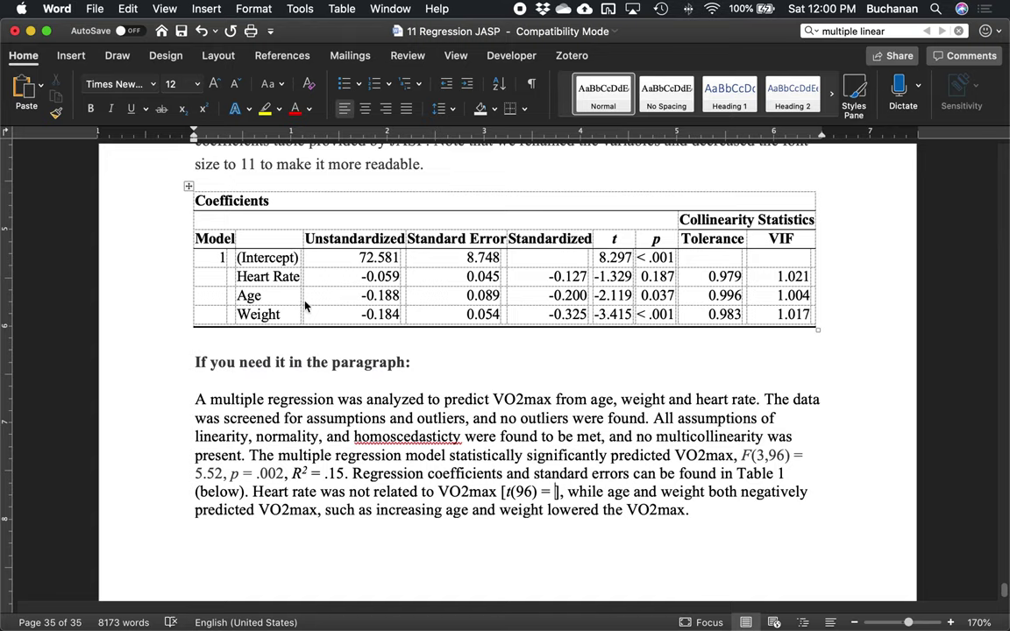
pyautogui.write('-1.33')
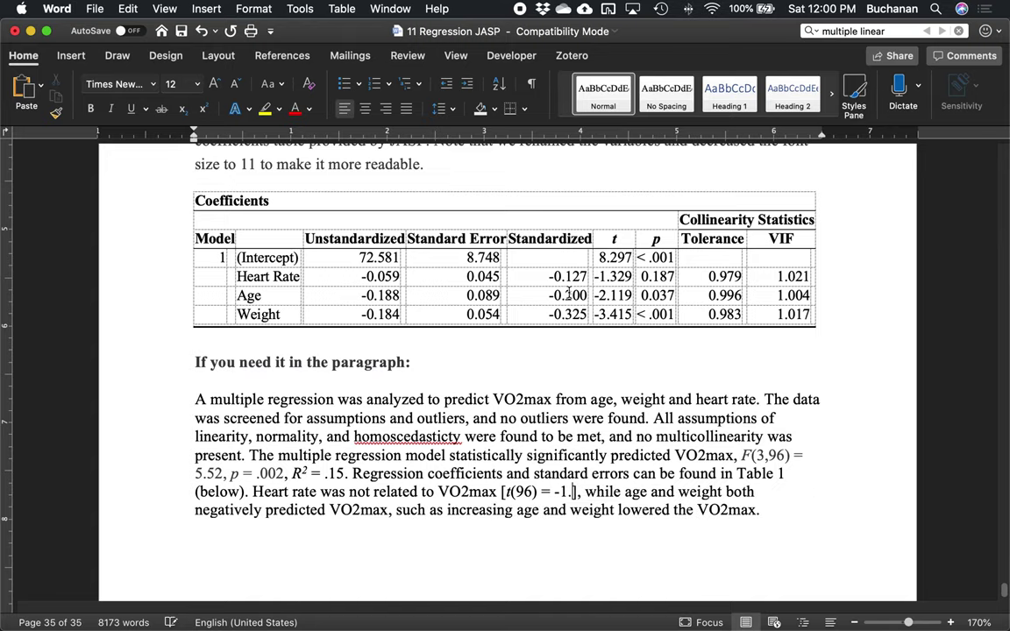
# - Add ", p = .187" after the heart rate t statistic inside the brackets, with the p in italics
pyautogui.write(',')
pyautogui.press('super+i')
pyautogui.write('p')
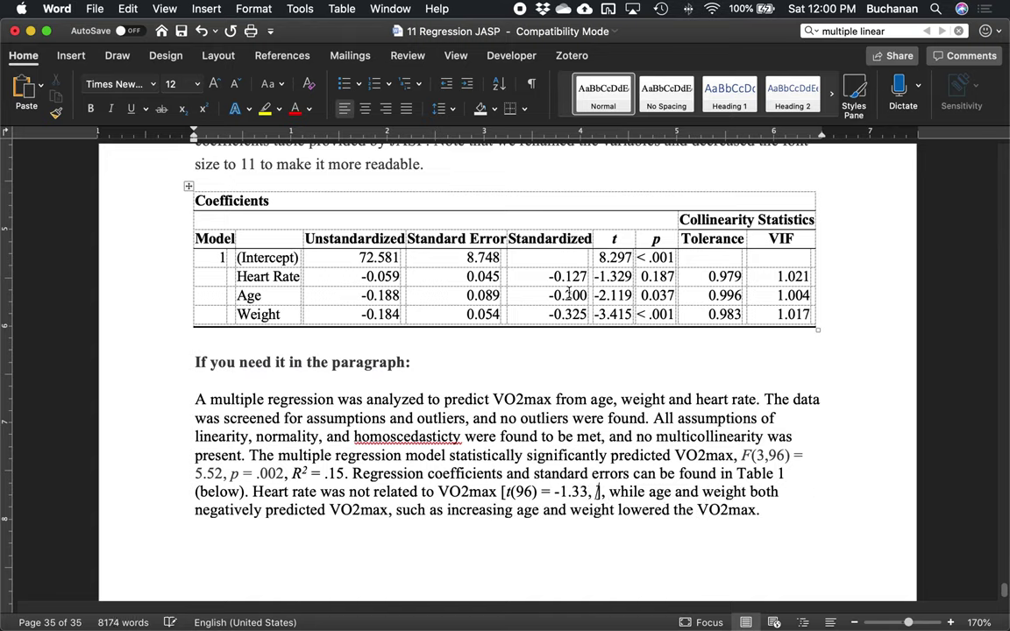
pyautogui.press('super+i')
pyautogui.write('= .187')
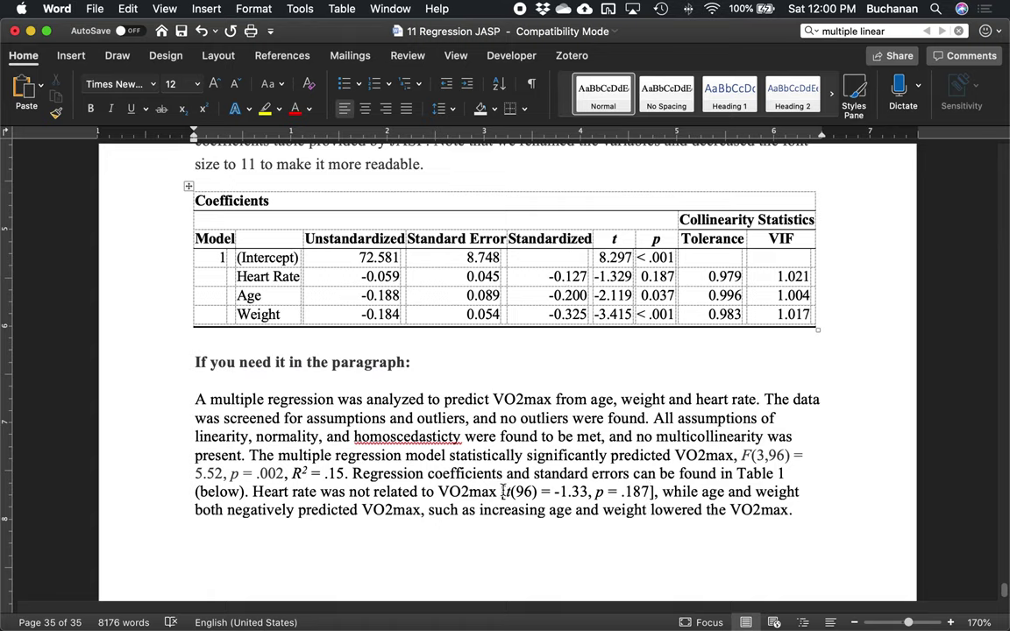
# - Insert "b =" before t(96) in the heart rate brackets and italicize the b
pyautogui.press('super+i')
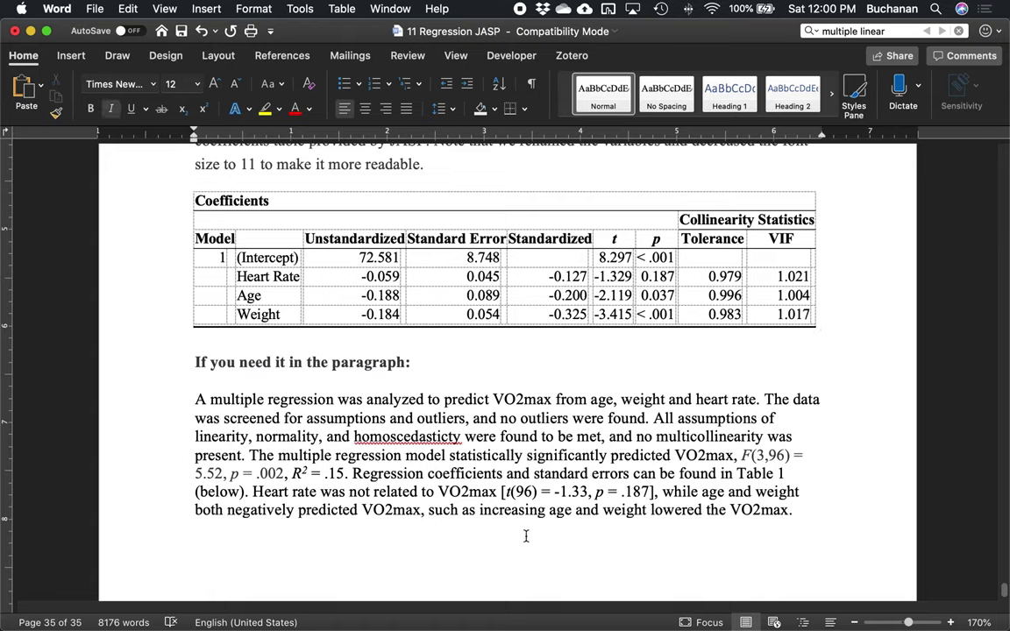
pyautogui.press('Left')
pyautogui.write('b ')
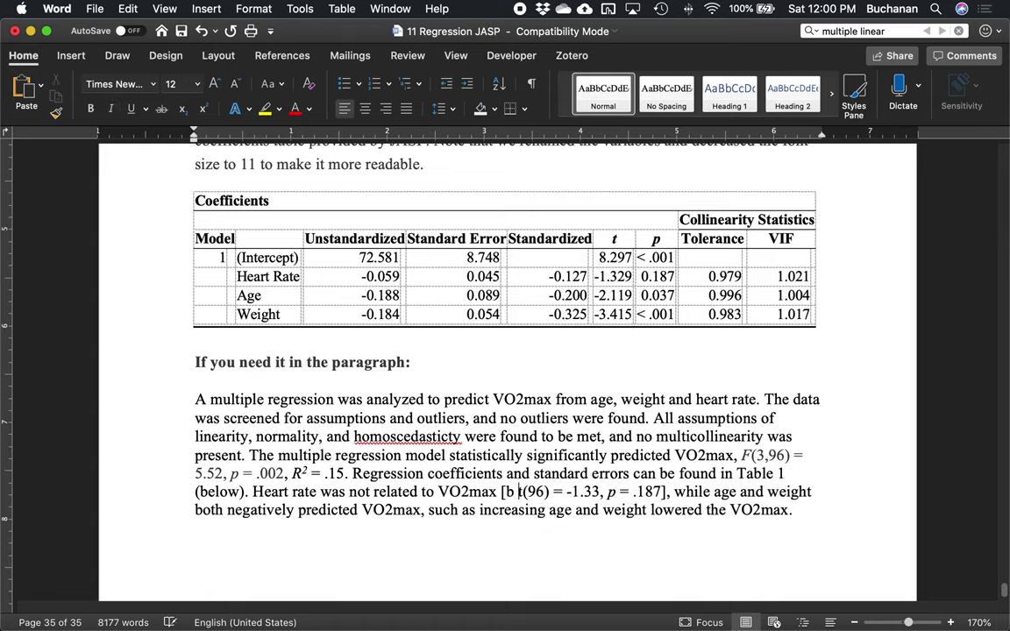
pyautogui.write('=')
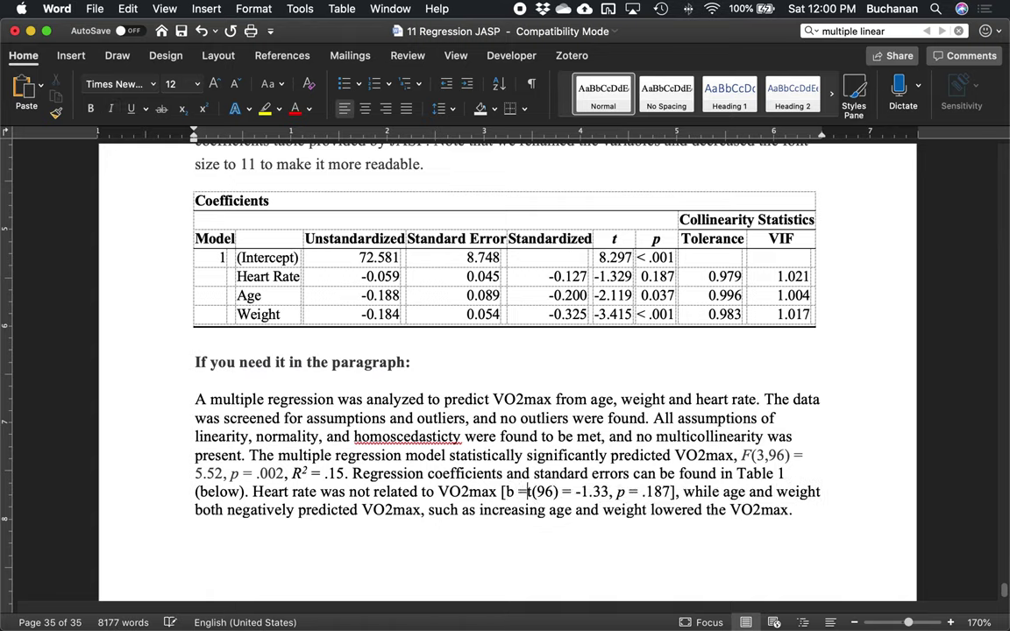
pyautogui.hotkey('shift', 'Left')
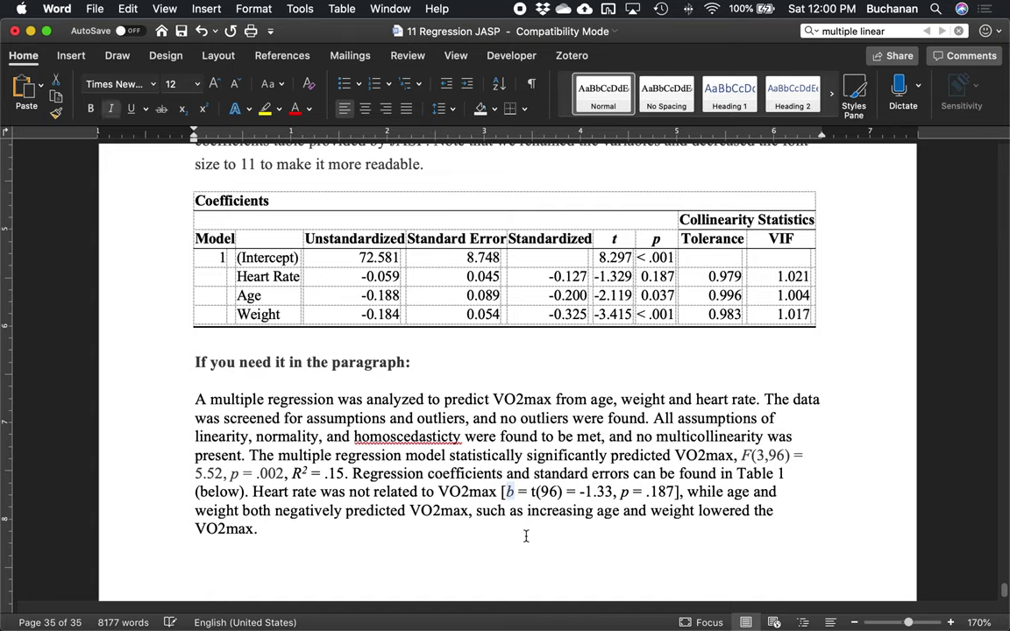
pyautogui.press('super+i')
# - Restore the italics on the t and enter -0.60 followed by a comma as the heart rate b value
pyautogui.press('Right')
pyautogui.press('Right')
pyautogui.press('Right')
pyautogui.press('Right')
pyautogui.write('| ')
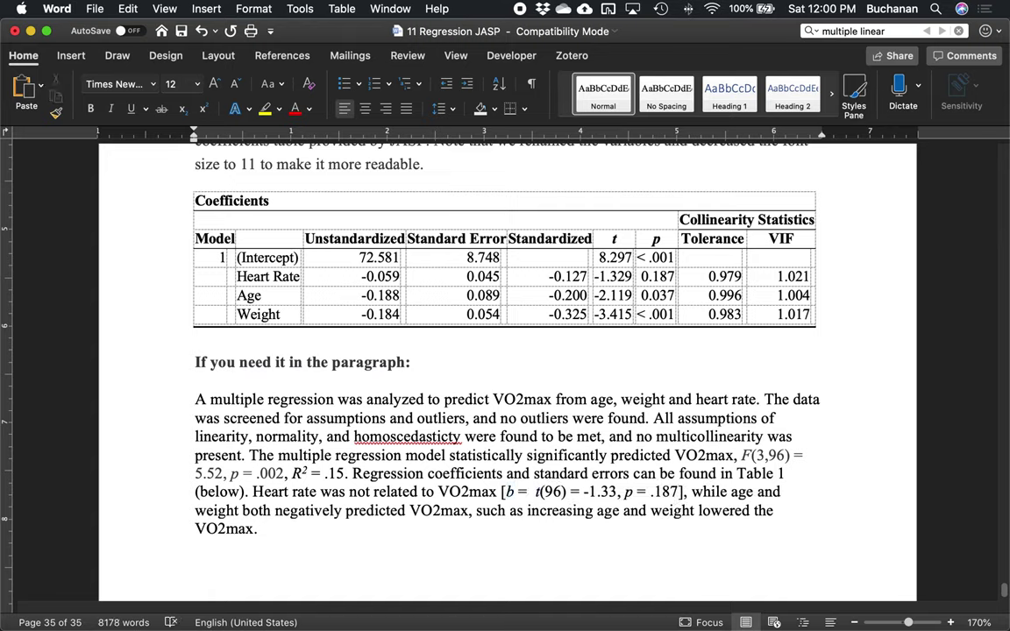
pyautogui.write('-0.06')
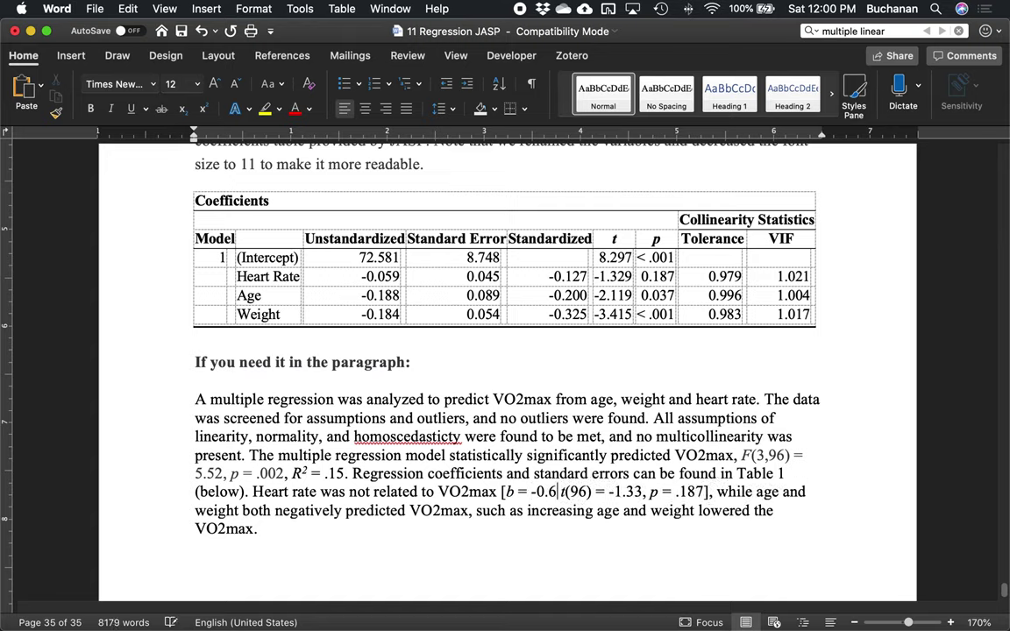
pyautogui.write('0,')
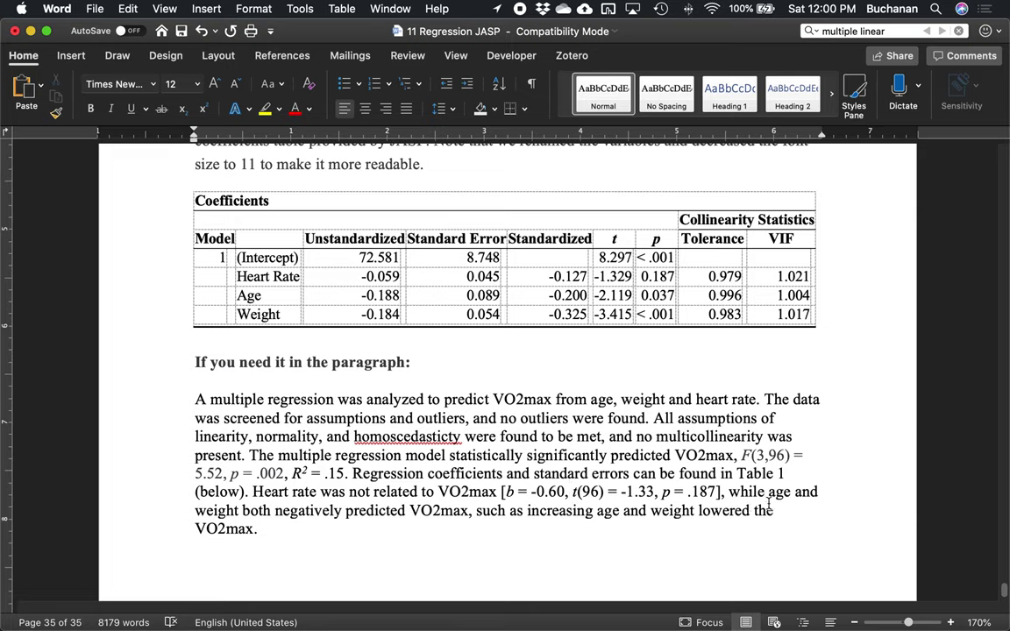
# - Copy the bracketed heart rate statistics and paste them after "while age", removing the extra trailing comma
pyautogui.moveTo(502, 492); pyautogui.dragTo(722, 498)
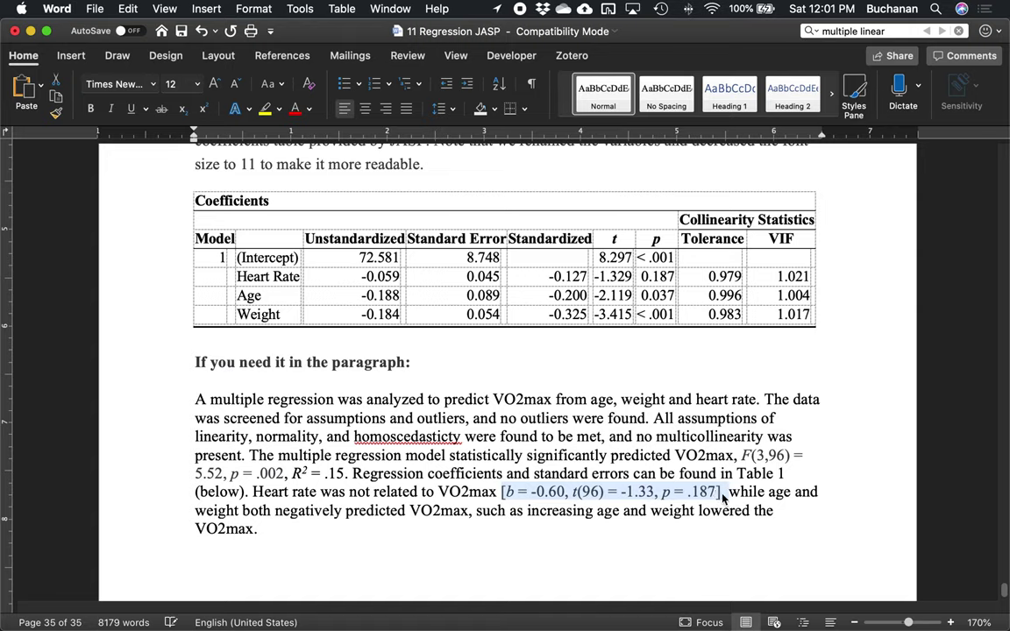
pyautogui.click(724, 497)
pyautogui.click(500, 493)
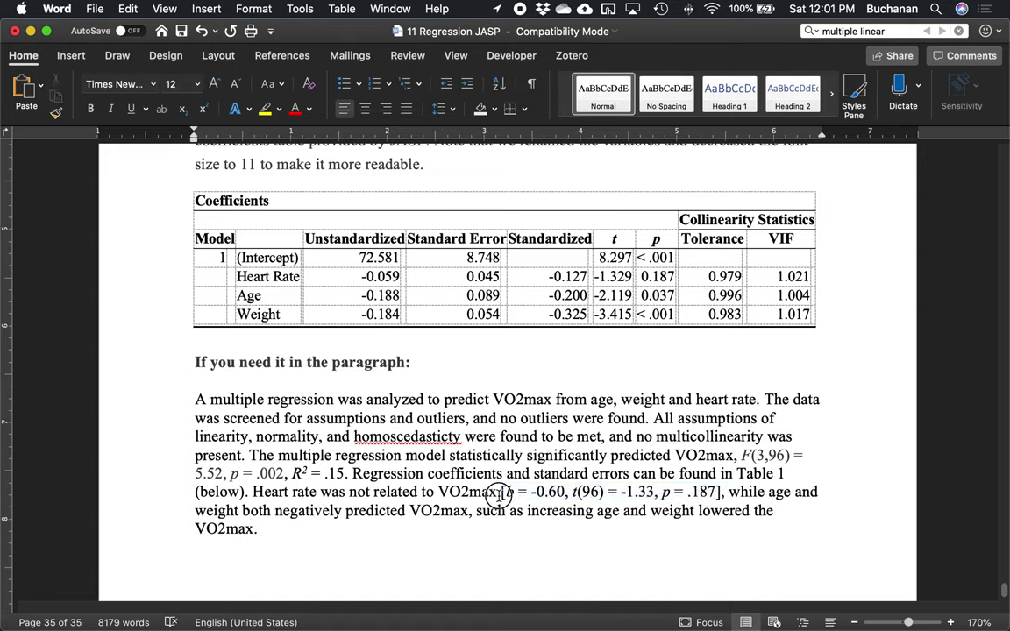
pyautogui.keyDown('shift'); pyautogui.click(502, 494); pyautogui.keyUp('shift')
pyautogui.press('super+c')
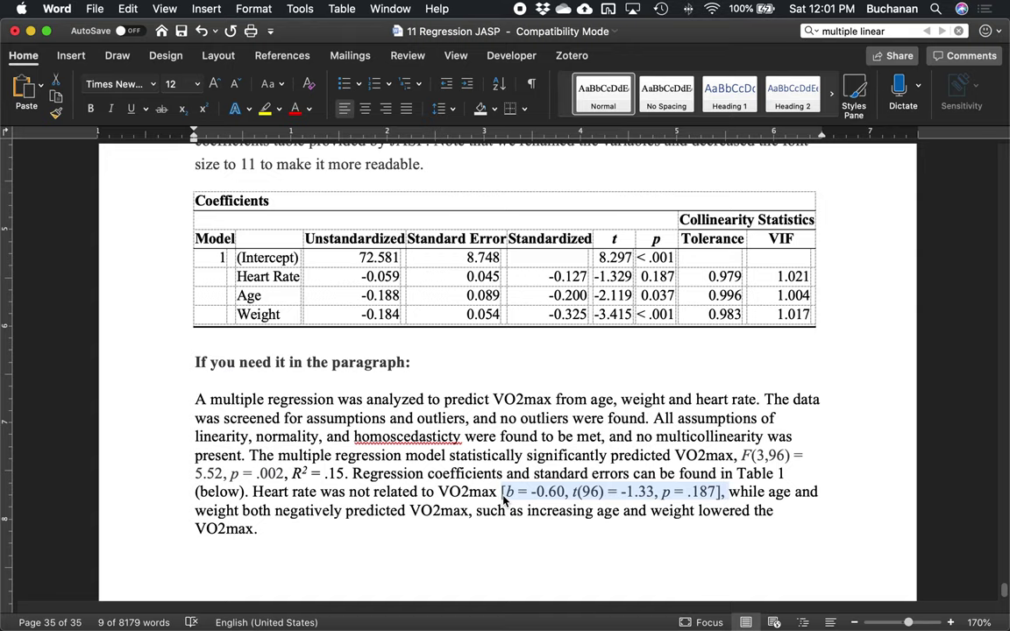
pyautogui.click(584, 492)
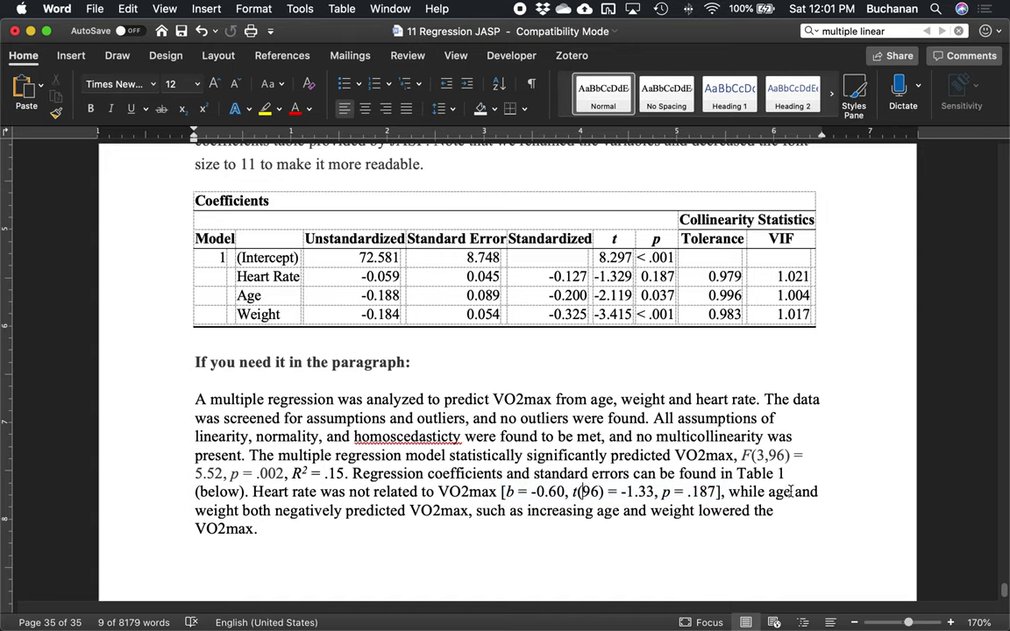
pyautogui.press('super+v')
pyautogui.press('BackSpace')
pyautogui.press('BackSpace')
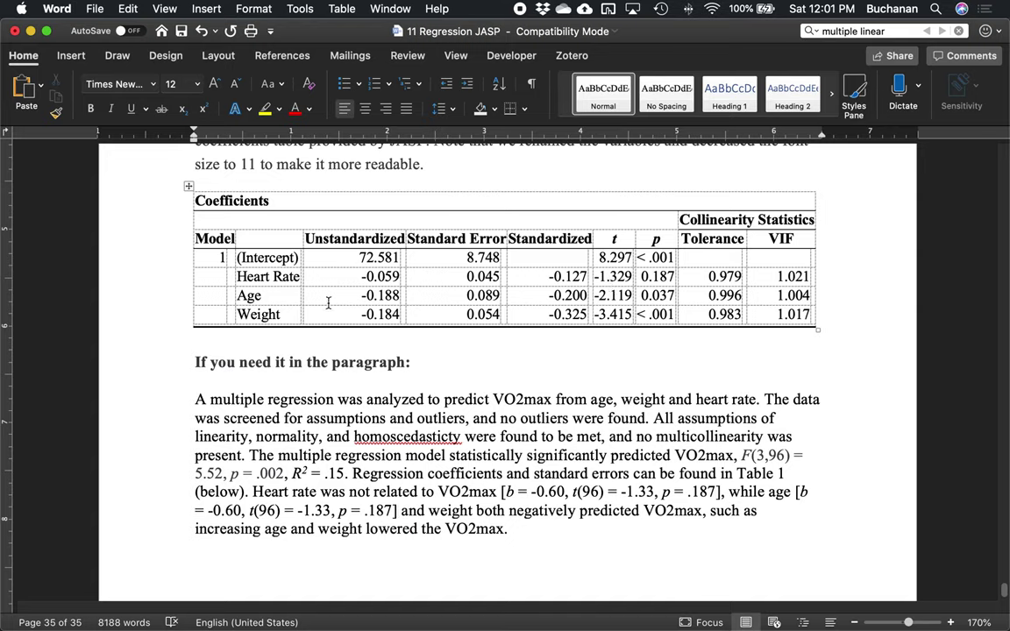
# - Set the b value in the age brackets to -0.19 and correct the heart rate b value to -0.06
pyautogui.doubleClick(227, 510)
pyautogui.write('0.19')
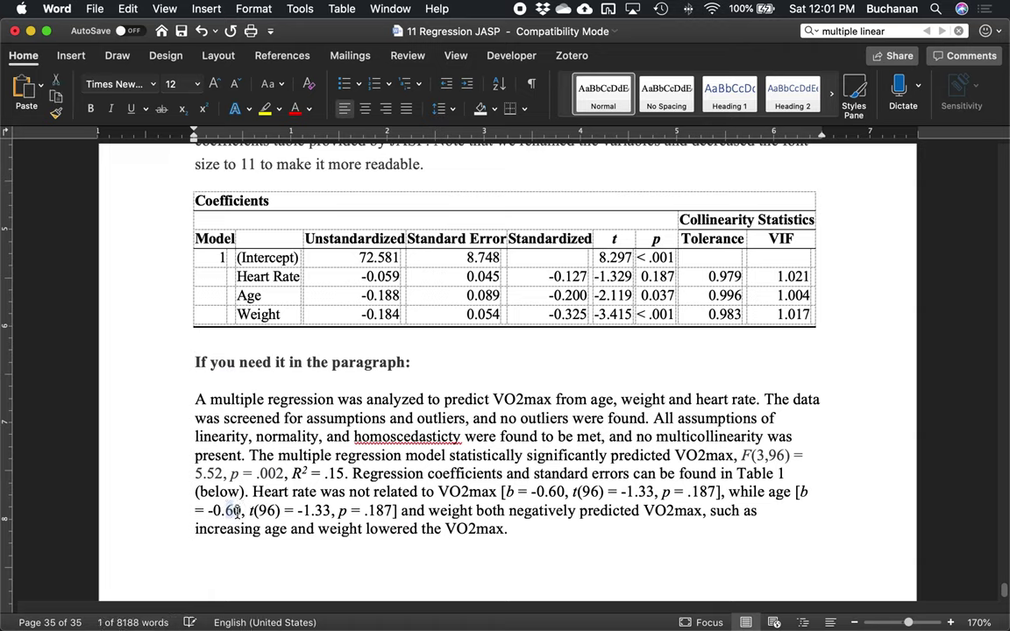
pyautogui.click(557, 492)
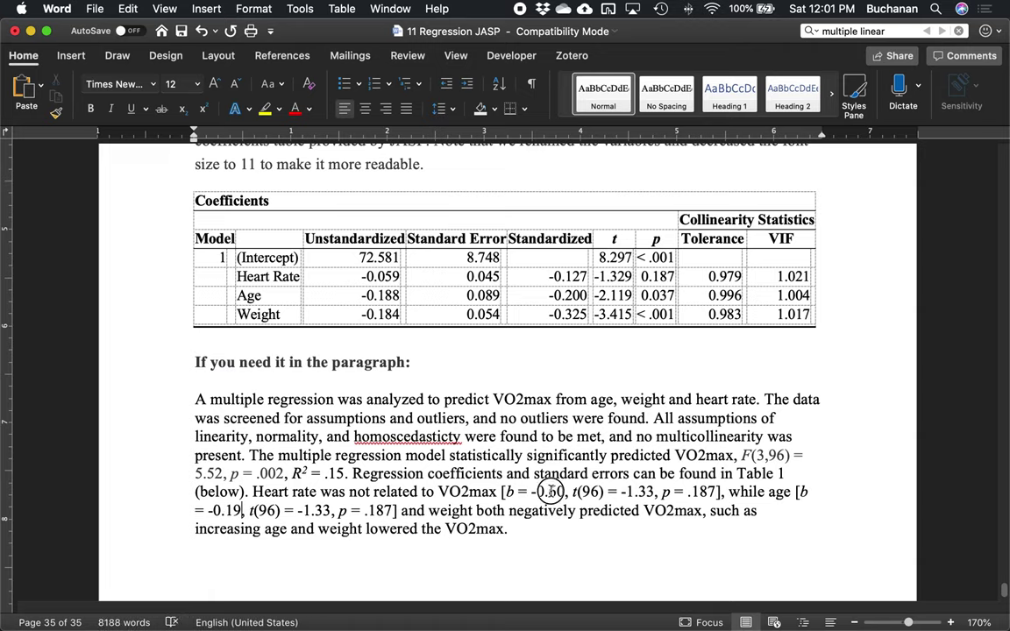
pyautogui.doubleClick(557, 492)
pyautogui.write('0.0')
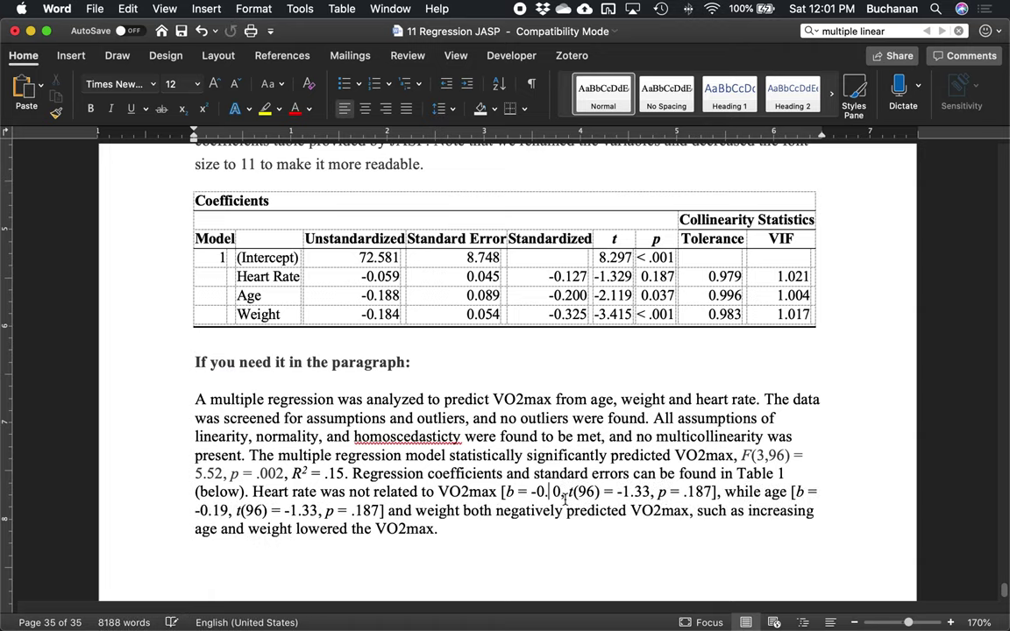
pyautogui.write('6')
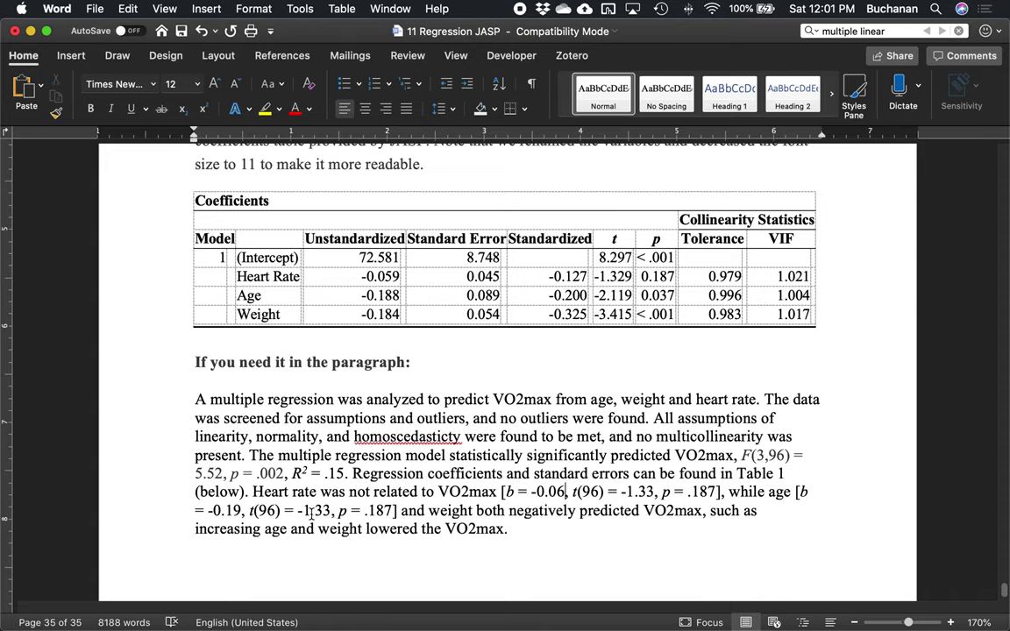
# - Change the age statistics in the brackets to t(96) = -2.12 and p = .037
pyautogui.moveTo(303, 512); pyautogui.dragTo(331, 520)
pyautogui.write('2.')
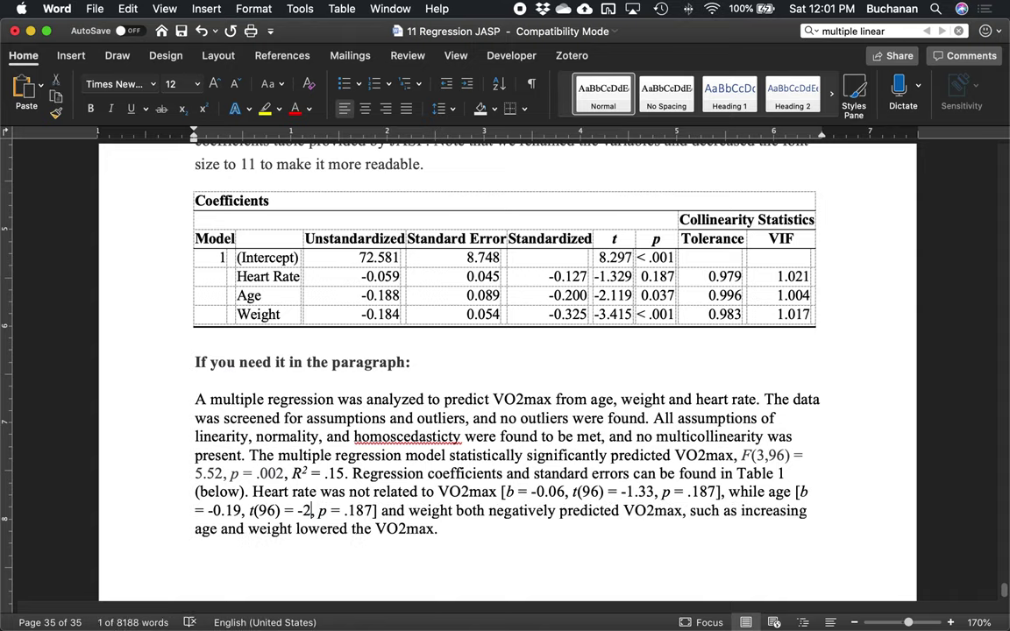
pyautogui.write('12')
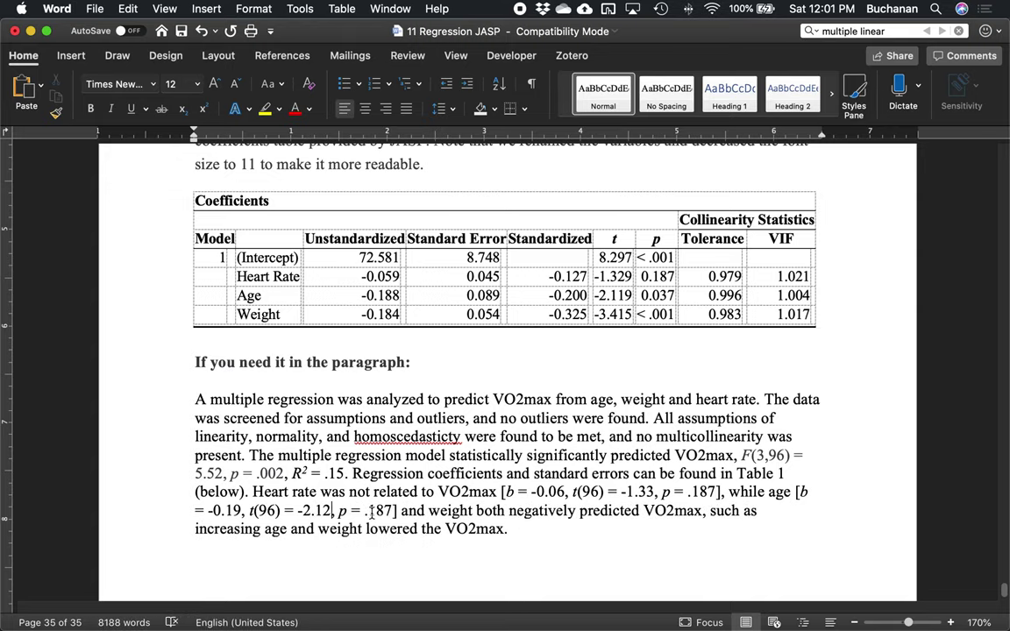
pyautogui.moveTo(365, 511); pyautogui.dragTo(391, 516)
pyautogui.write('037')
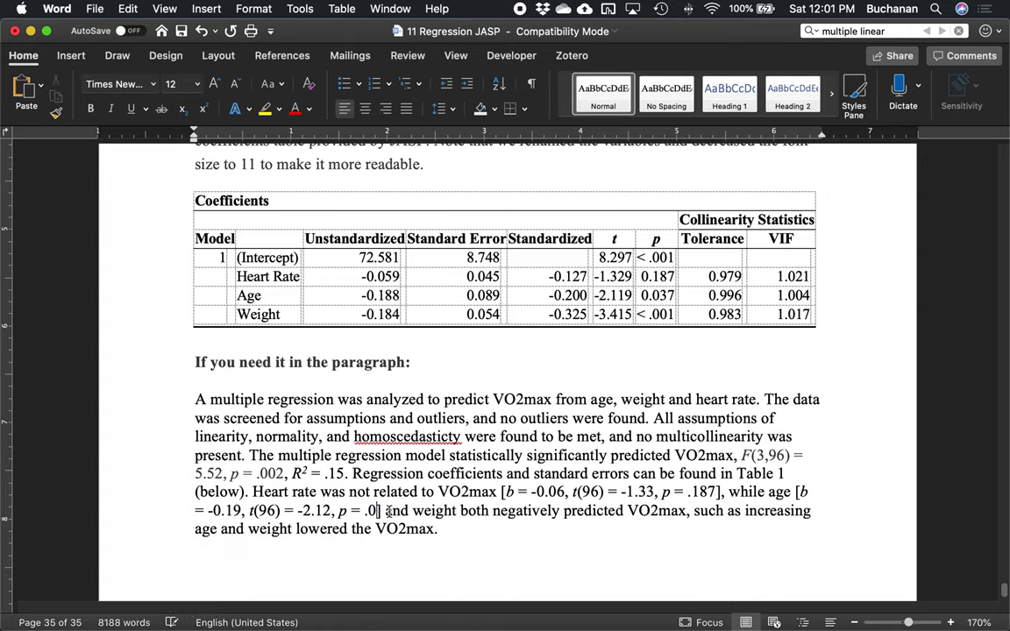
# - Paste the copied bracketed statistics after "and weight", removing the trailing comma and the extra space
pyautogui.moveTo(473, 511); pyautogui.dragTo(476, 511)
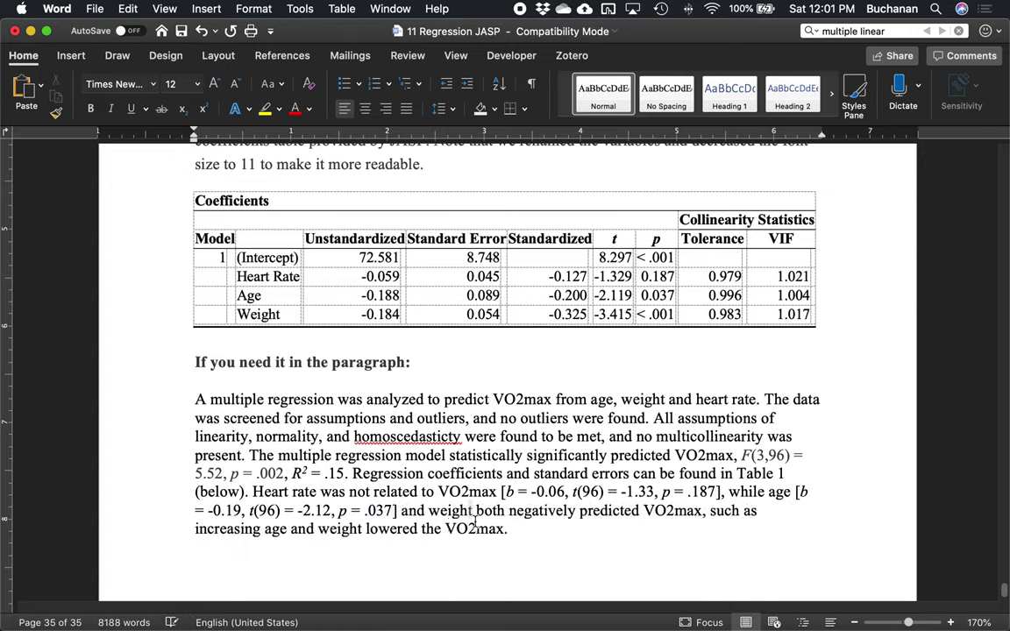
pyautogui.press('super+v')
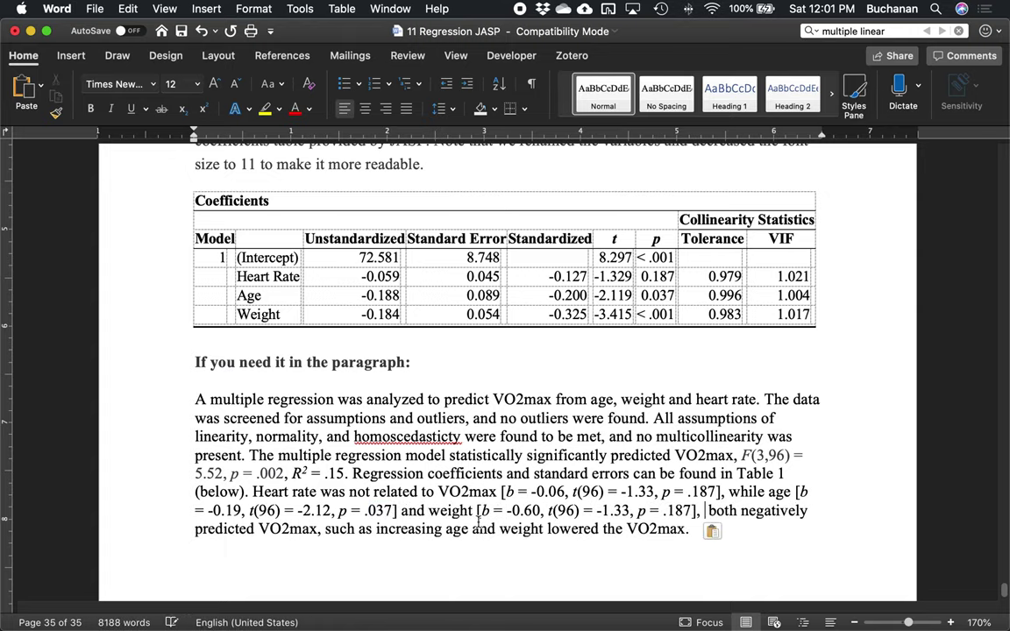
pyautogui.press('BackSpace')
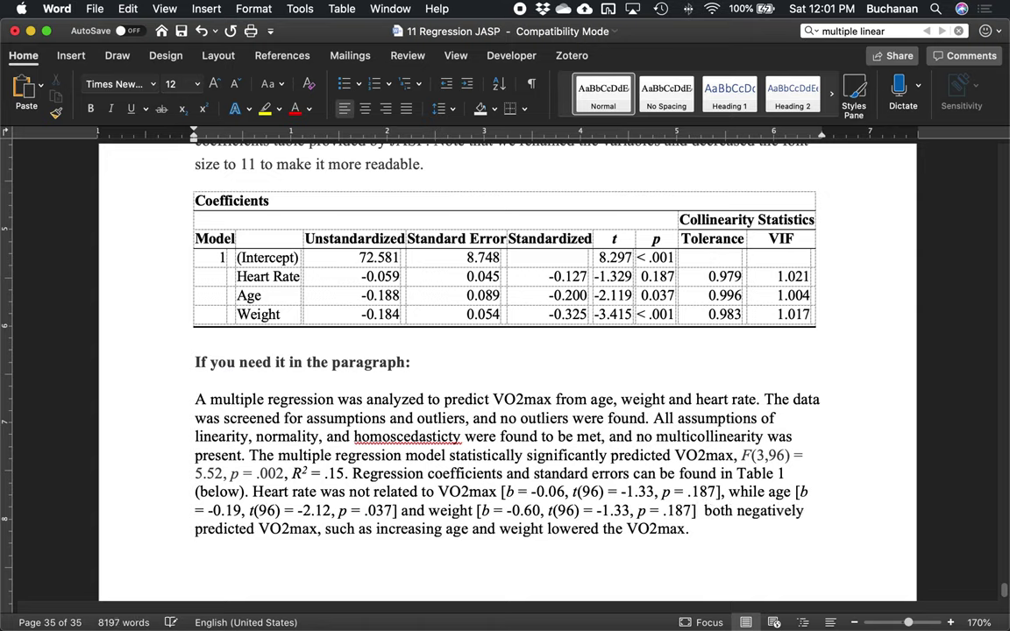
pyautogui.write(',')
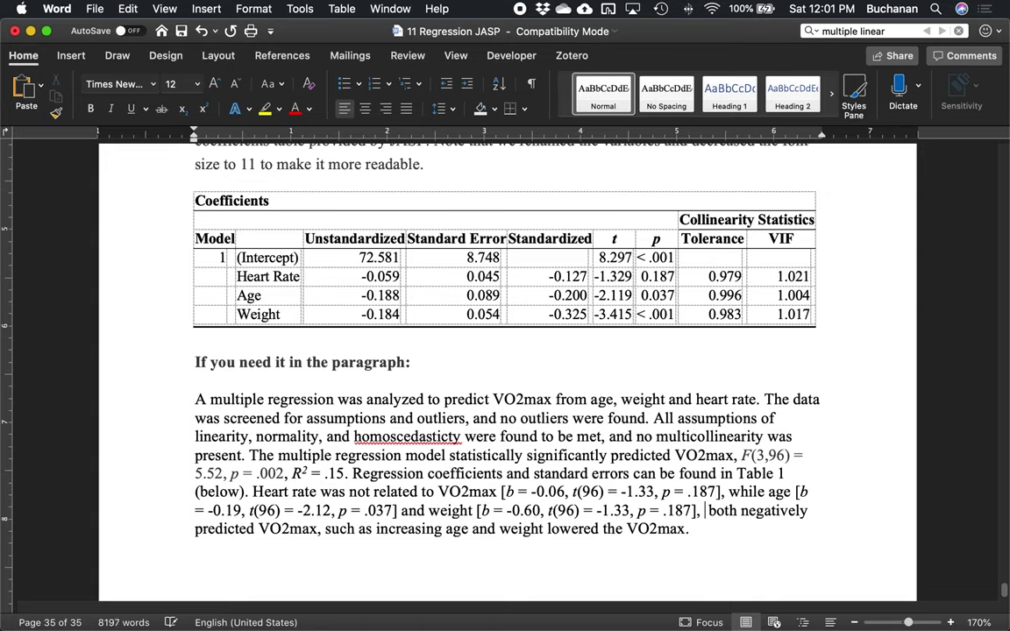
pyautogui.press('BackSpace')
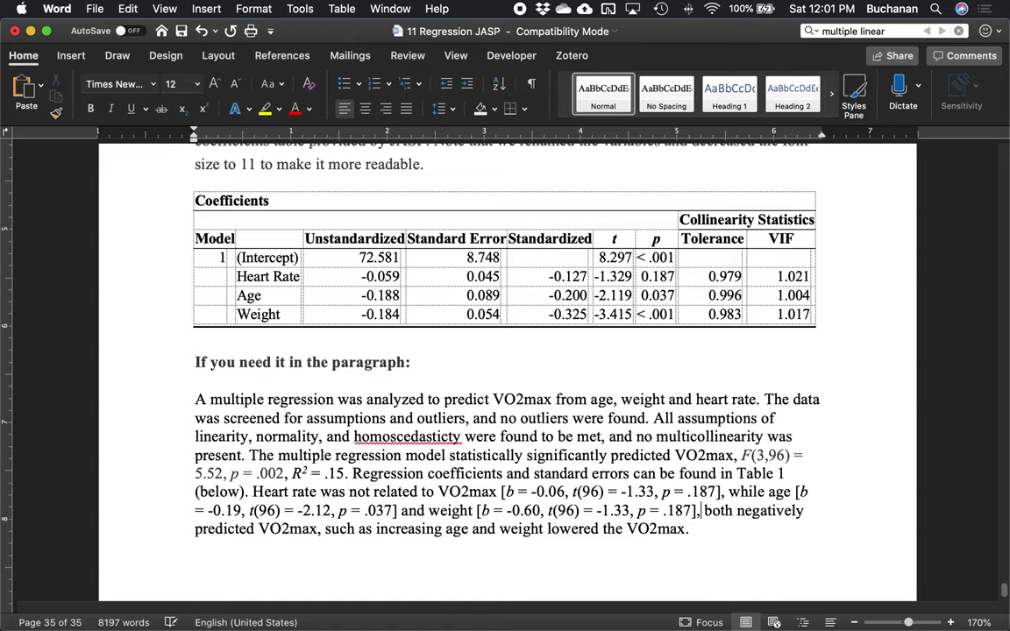
pyautogui.press('BackSpace')
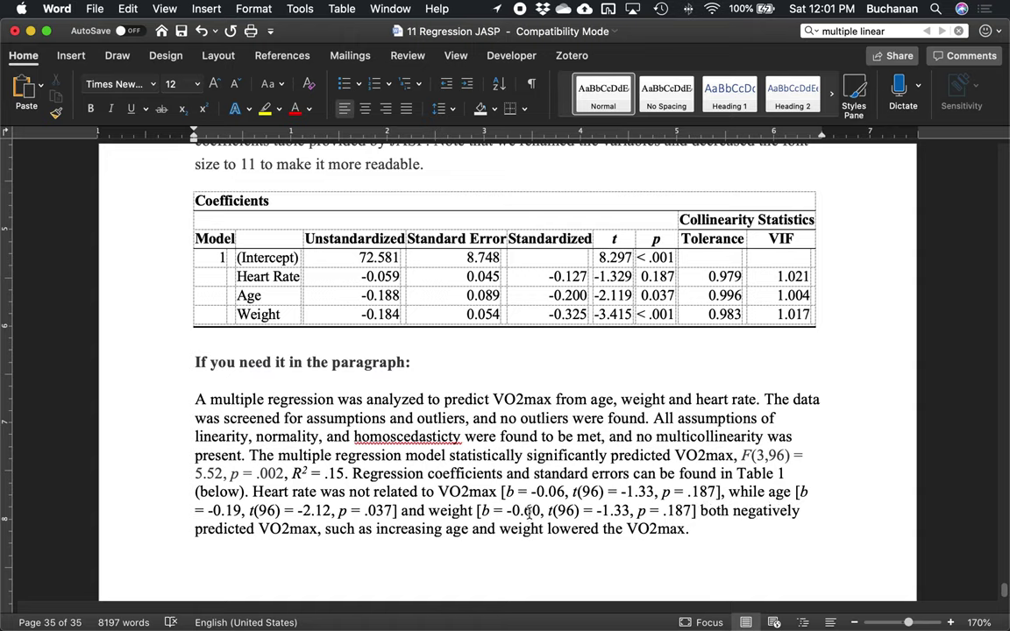
# - Set the b value in the weight brackets to -0.18 and the t(96) value to -3.42
pyautogui.moveTo(525, 510); pyautogui.dragTo(544, 511)
pyautogui.write('18')
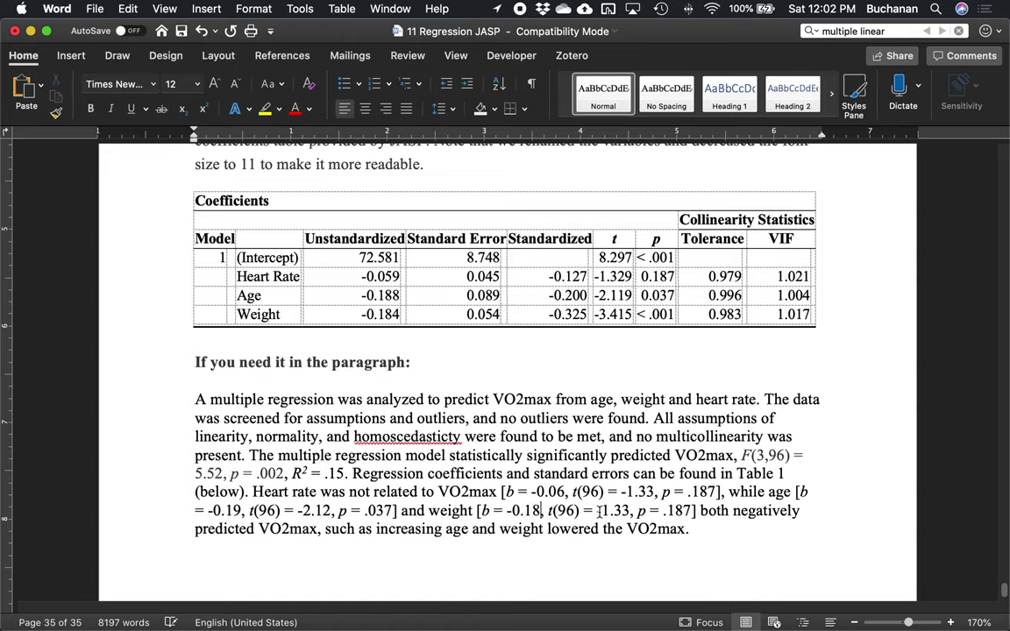
pyautogui.moveTo(602, 510); pyautogui.dragTo(630, 511)
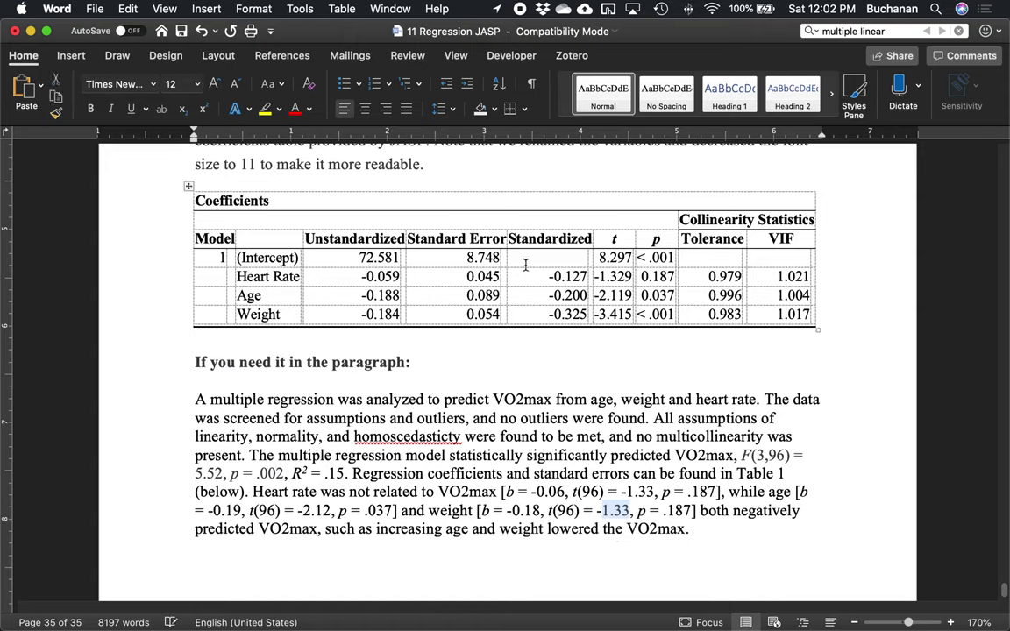
pyautogui.click(521, 343)
pyautogui.click(385, 316)
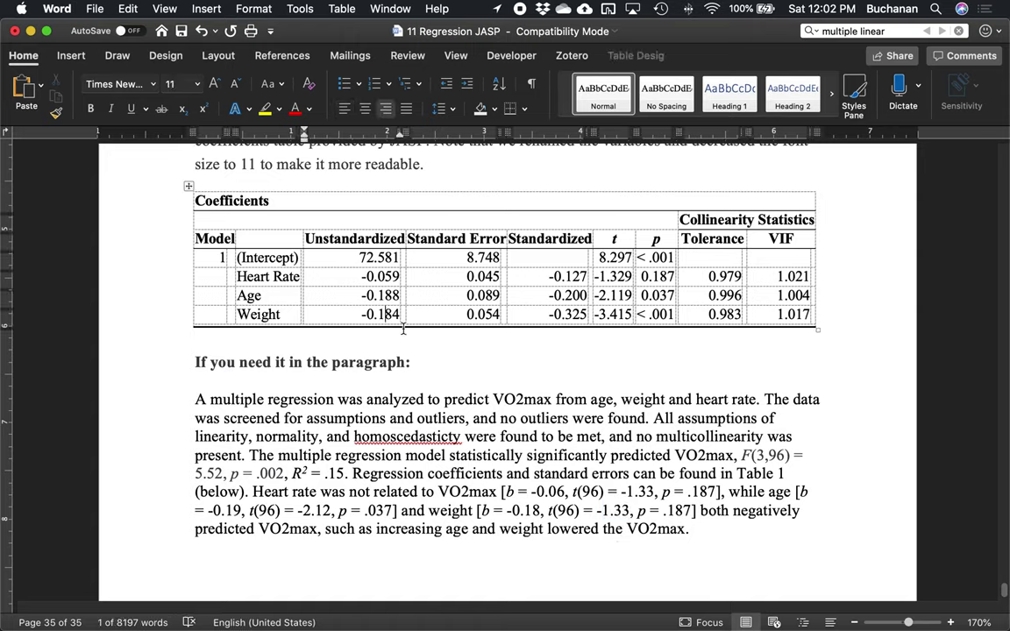
pyautogui.click(599, 511)
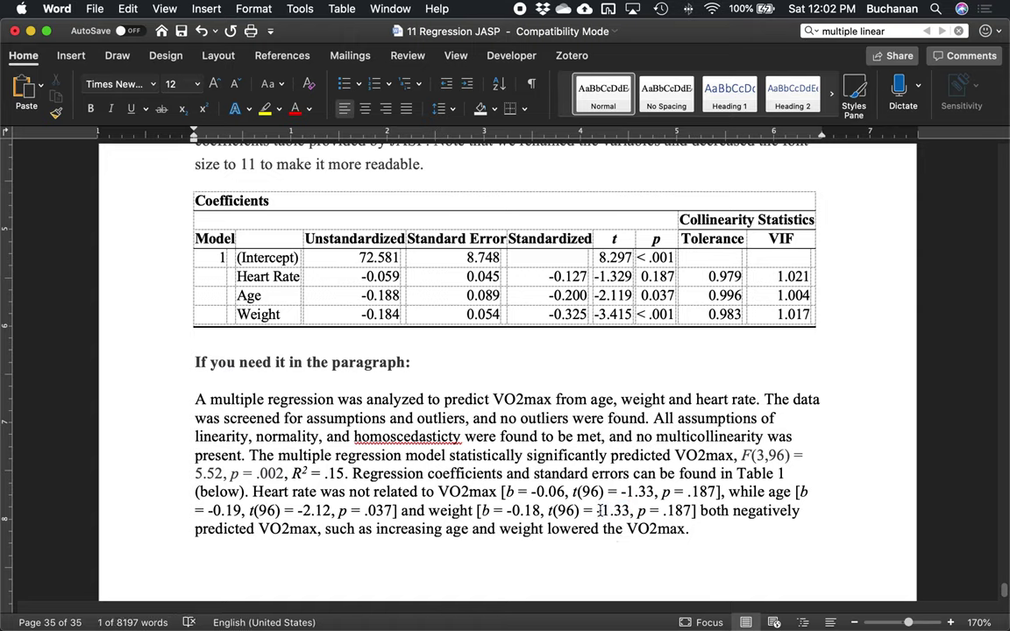
pyautogui.moveTo(599, 511); pyautogui.dragTo(620, 518)
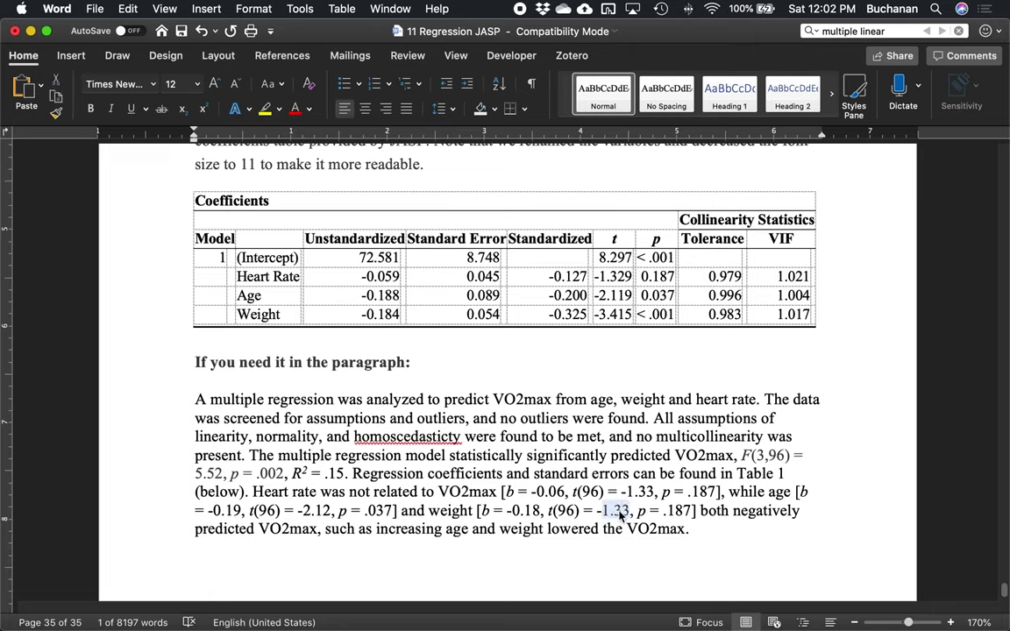
pyautogui.write('-3.42')
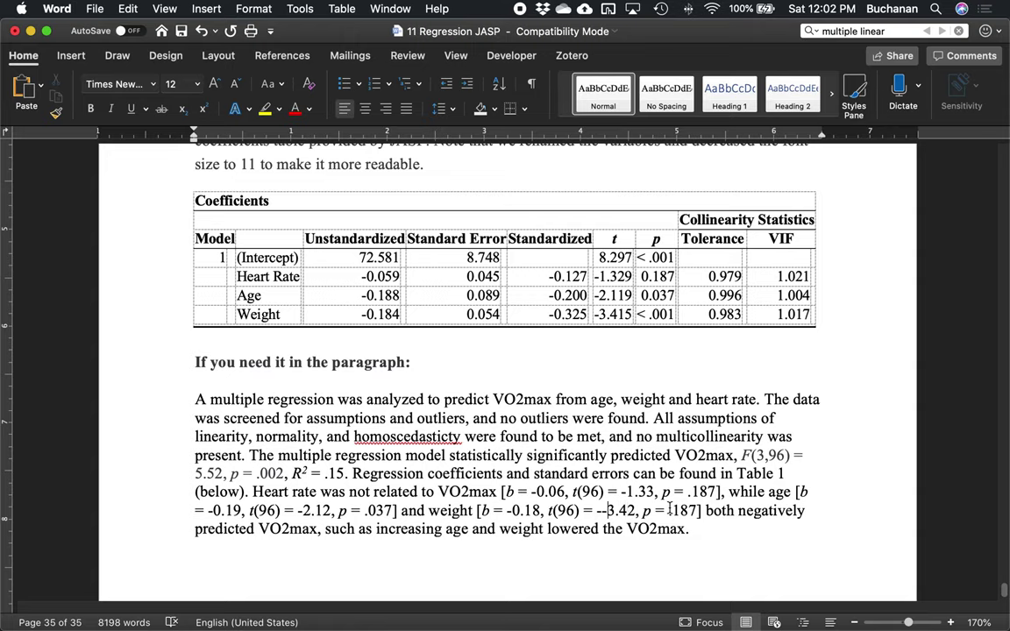
pyautogui.press('BackSpace')
# - Change the p value in the weight brackets to p < .001
pyautogui.moveTo(637, 510); pyautogui.dragTo(693, 515)
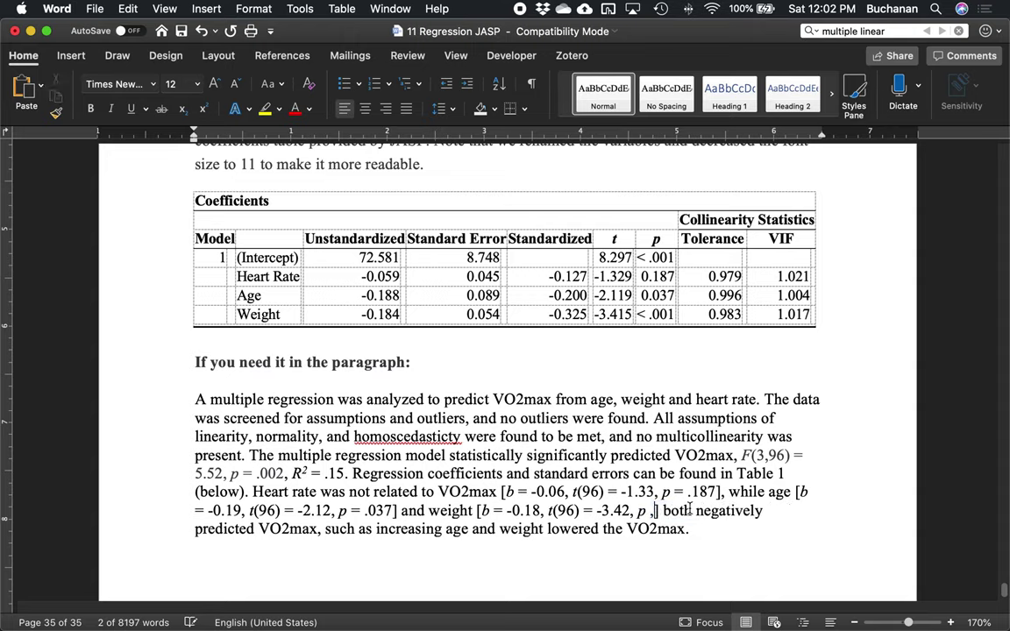
pyautogui.write('< .001')
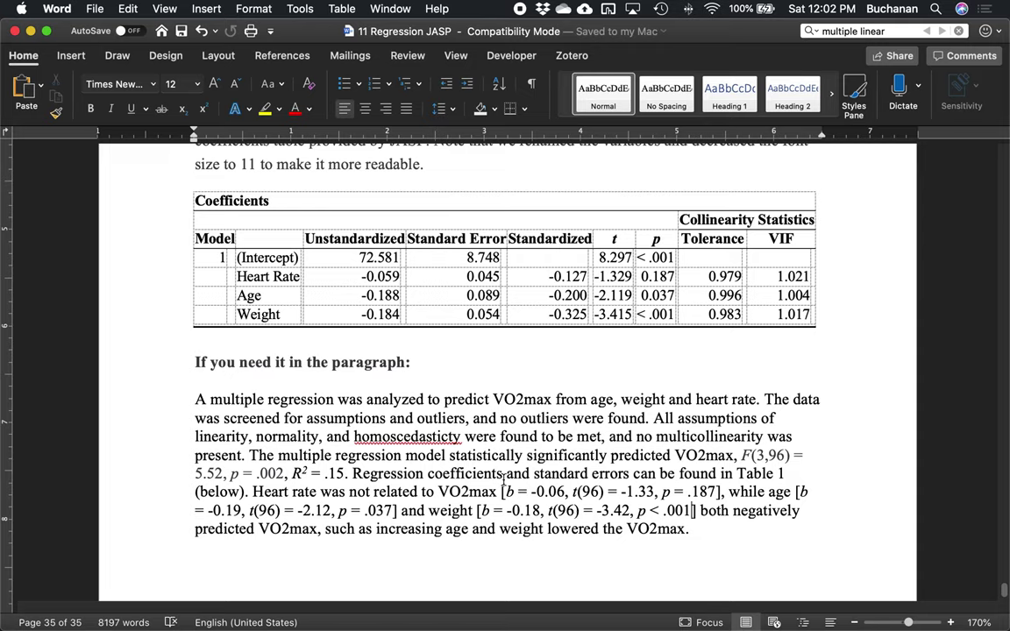
pyautogui.scroll(5, 535, 443)
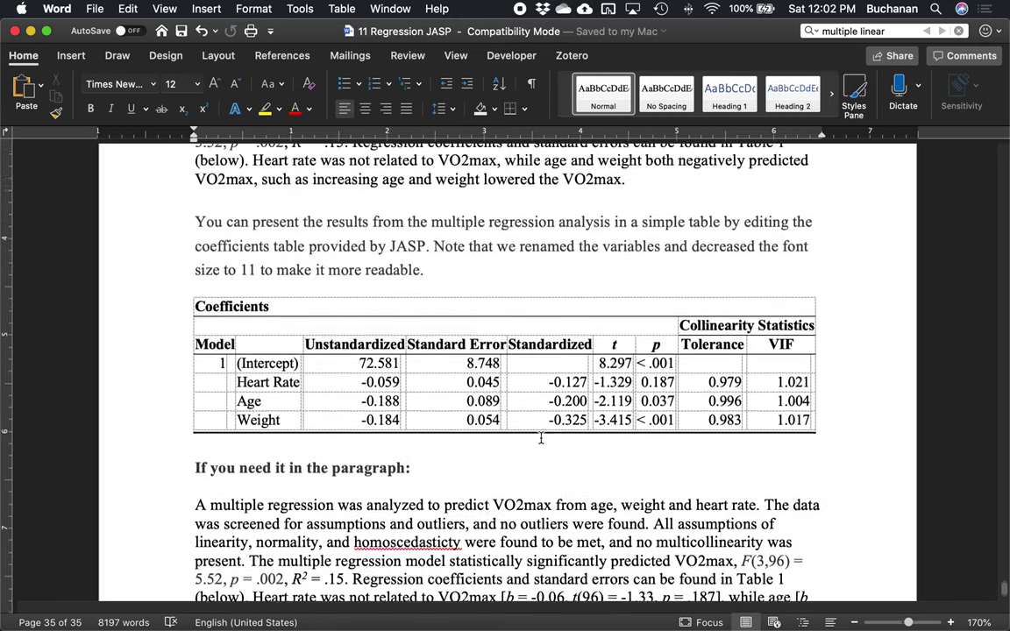